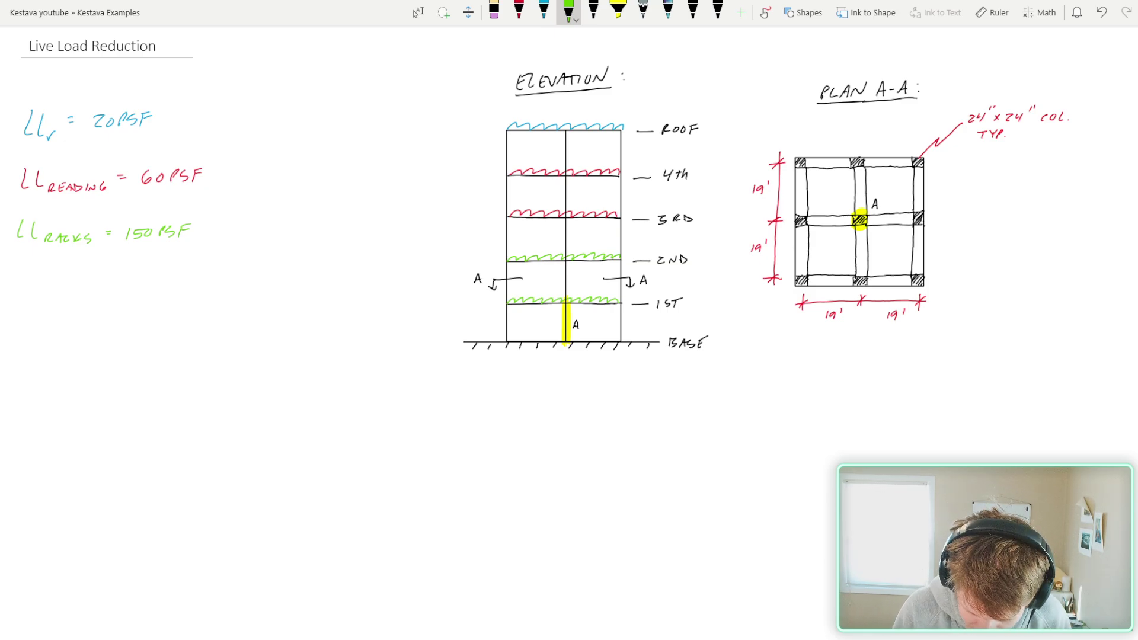
- In black ink, draw a tall bracket beside the three live load equations (20, 60, 150 psf)
{"action": "left_click", "coordinate": [593, 10]}
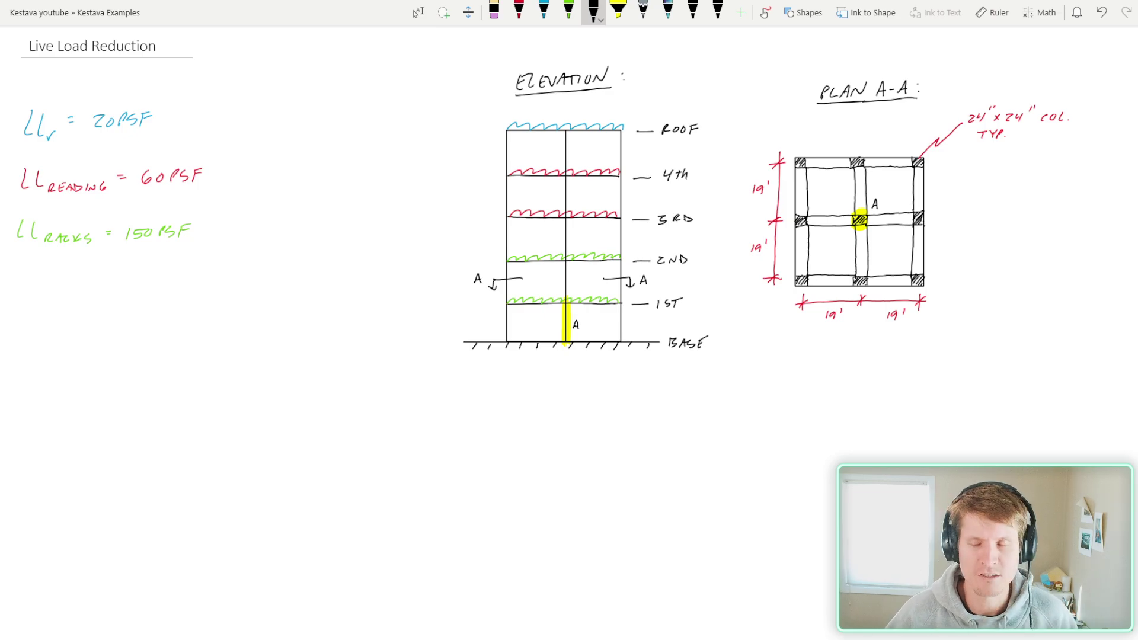
{"action": "mouse_move", "coordinate": [213, 95]}
{"action": "left_mouse_down"}
{"action": "mouse_move", "coordinate": [238, 135]}
{"action": "mouse_move", "coordinate": [211, 285]}
{"action": "left_mouse_up"}
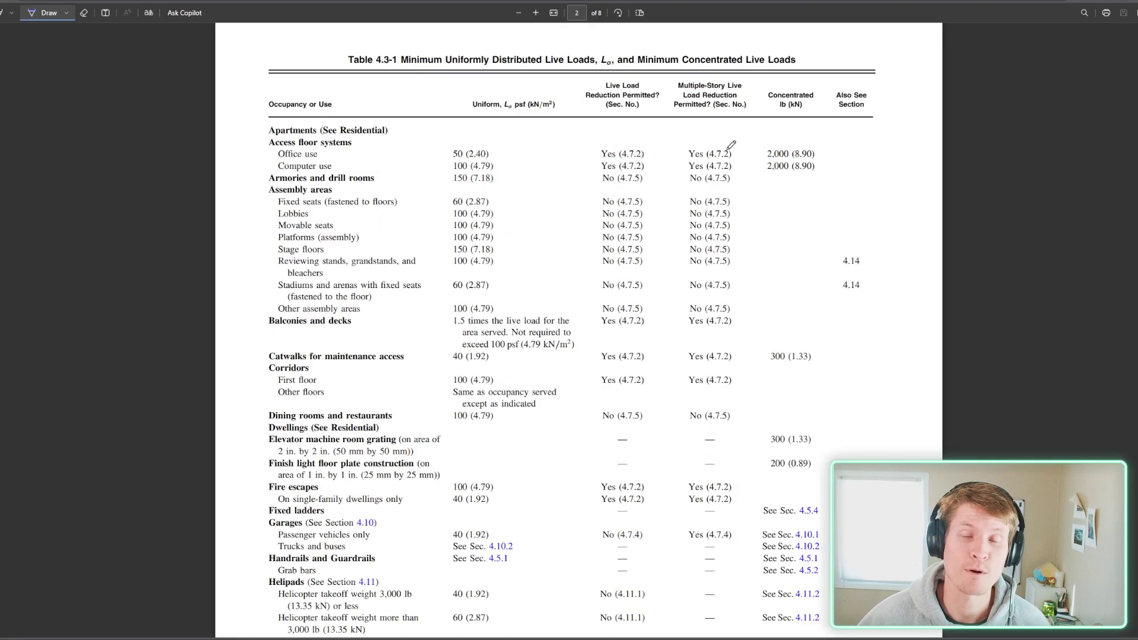
- Underline the table title, the ordinary flat, pitched and curved roofs row, and its 20 (0.96) psf load
{"action": "left_click_drag", "start_coordinate": [549, 65], "coordinate": [614, 64]}
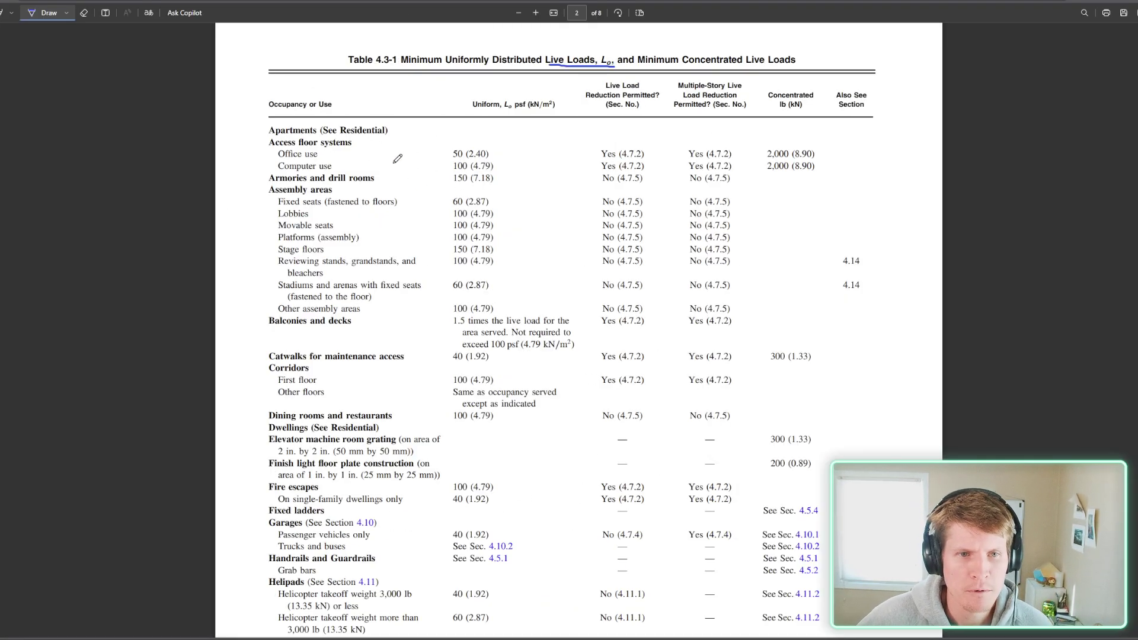
{"action": "scroll", "coordinate": [397, 159], "scroll_direction": "down", "scroll_amount": 15}
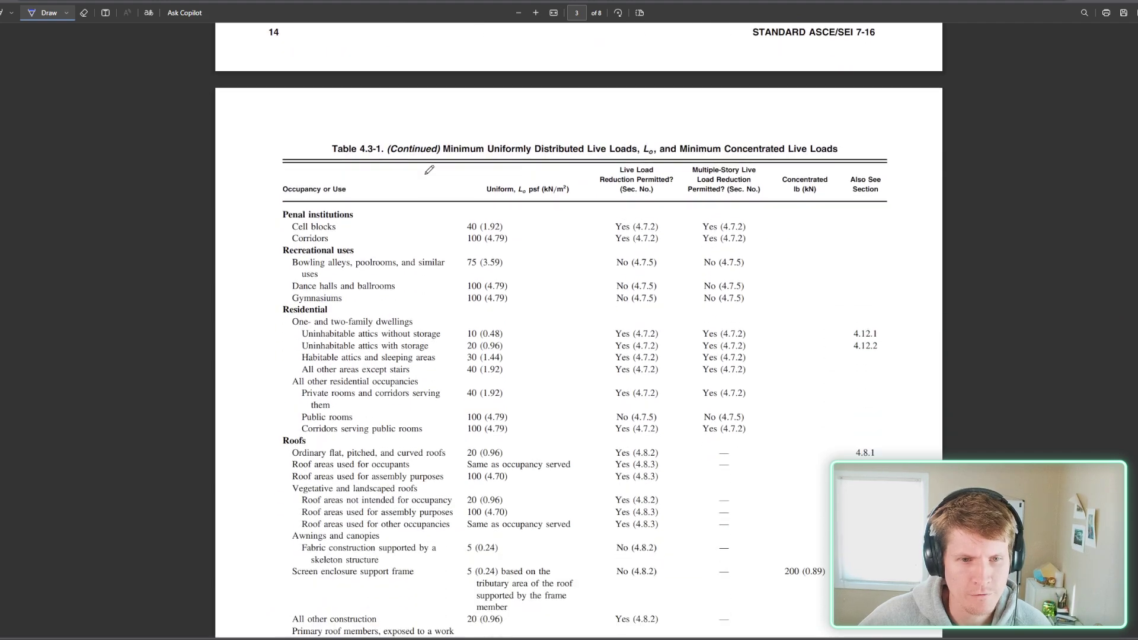
{"action": "scroll", "coordinate": [429, 170], "scroll_direction": "down", "scroll_amount": 2}
{"action": "left_click_drag", "start_coordinate": [280, 399], "coordinate": [321, 398]}
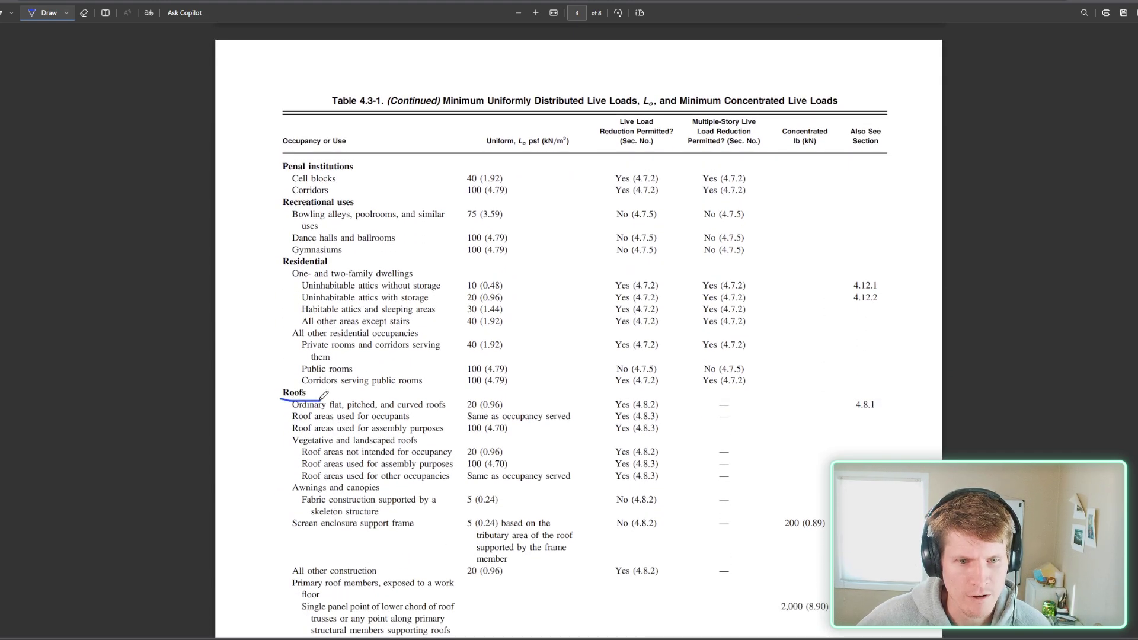
{"action": "scroll", "coordinate": [327, 329], "scroll_direction": "down", "scroll_amount": 3}
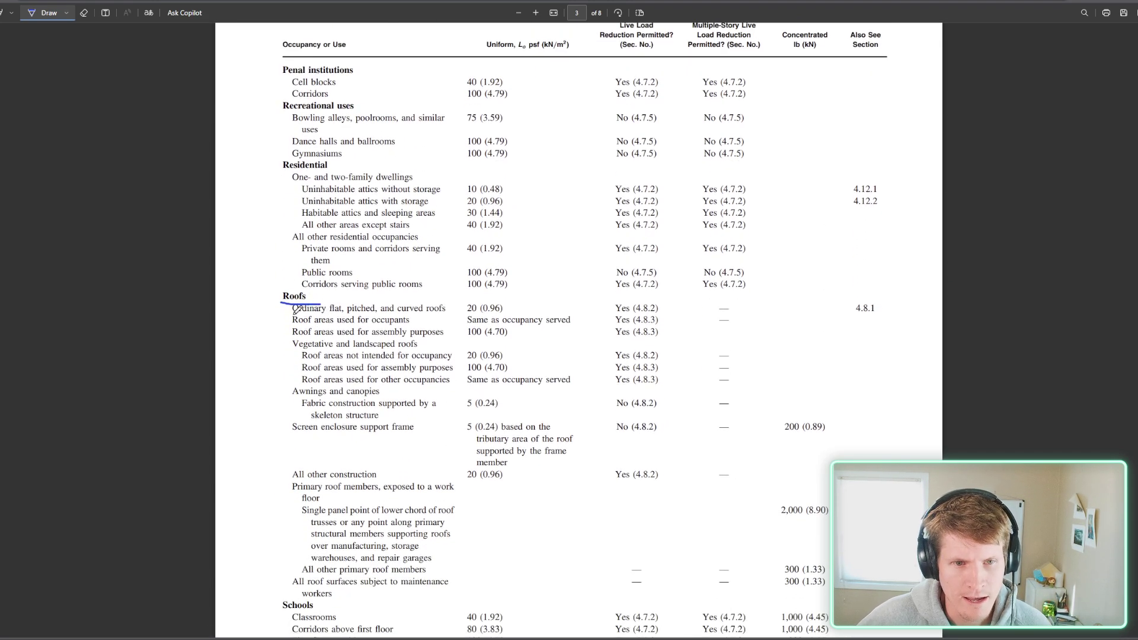
{"action": "left_click_drag", "start_coordinate": [295, 309], "coordinate": [450, 311]}
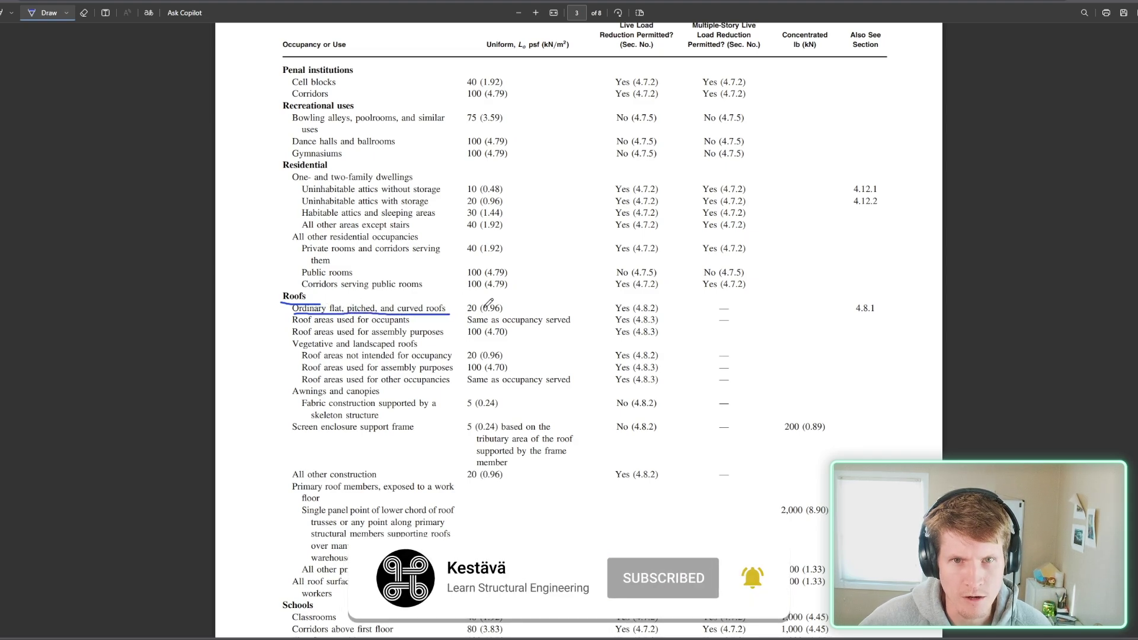
{"action": "left_click_drag", "start_coordinate": [519, 51], "coordinate": [532, 50]}
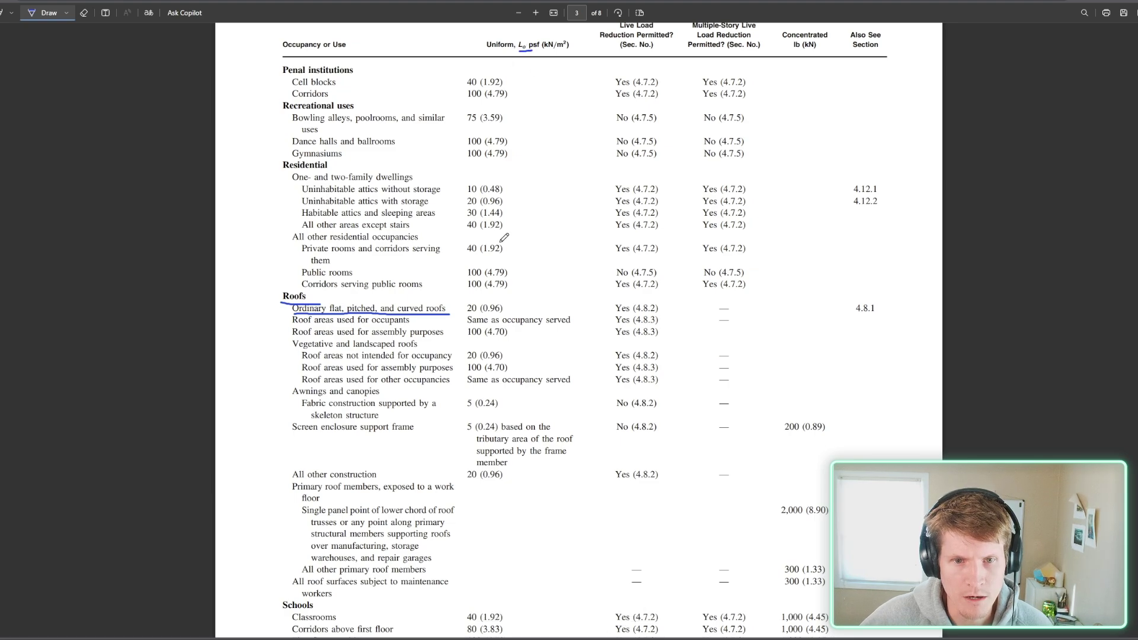
{"action": "left_click_drag", "start_coordinate": [468, 310], "coordinate": [508, 309]}
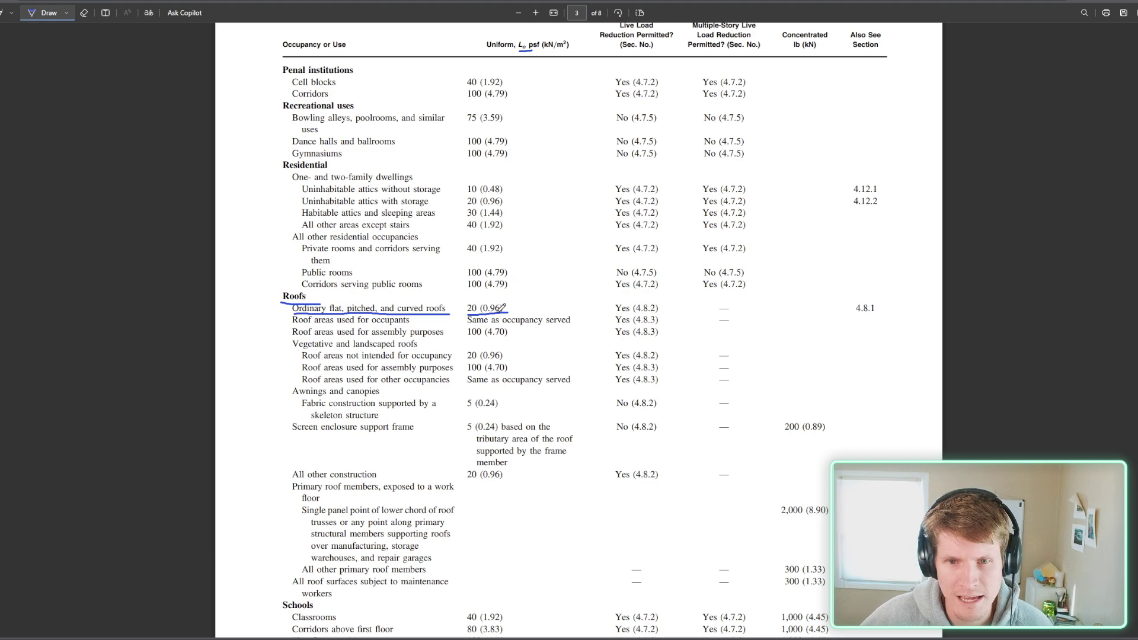
- Circle both reduction-permitted headers, underline Yes (4.8.2) and circle the multiple-story dash for ordinary roofs
{"action": "scroll", "coordinate": [501, 308], "scroll_direction": "up", "scroll_amount": 1}
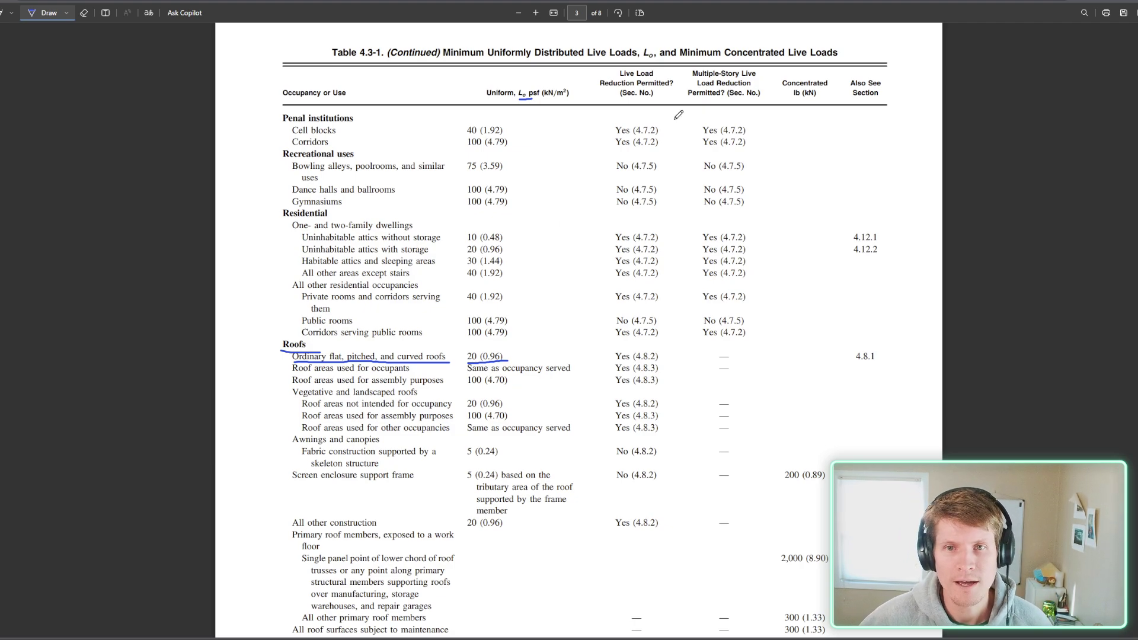
{"action": "mouse_move", "coordinate": [657, 67]}
{"action": "left_mouse_down"}
{"action": "mouse_move", "coordinate": [594, 77]}
{"action": "mouse_move", "coordinate": [610, 99]}
{"action": "mouse_move", "coordinate": [652, 102]}
{"action": "mouse_move", "coordinate": [659, 64]}
{"action": "left_mouse_up"}
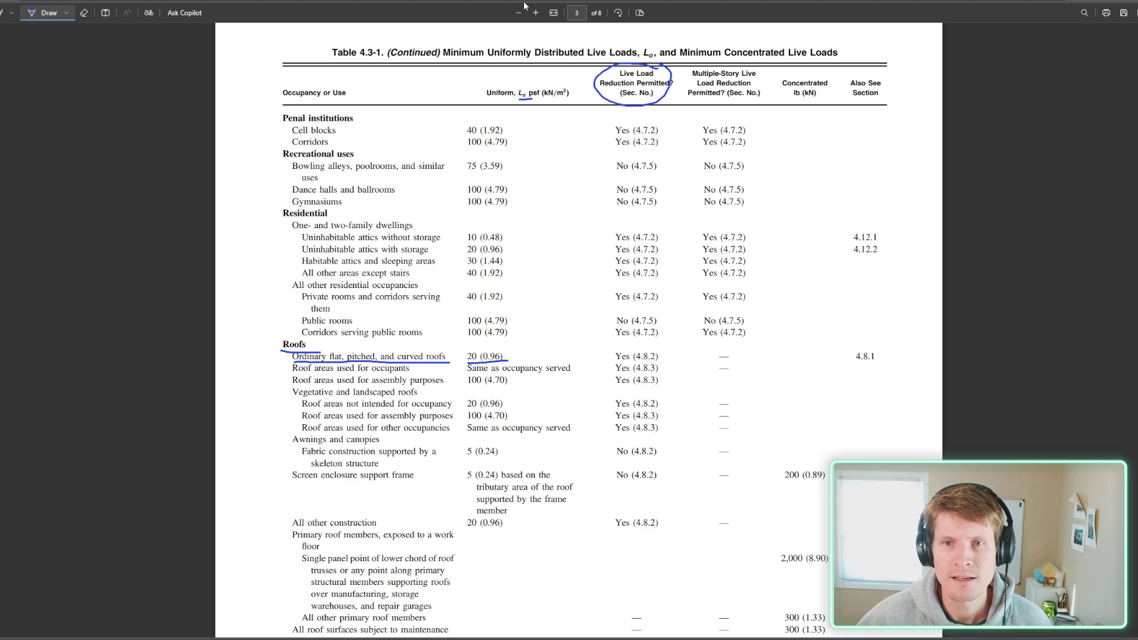
{"action": "mouse_move", "coordinate": [738, 63]}
{"action": "left_mouse_down"}
{"action": "mouse_move", "coordinate": [684, 55]}
{"action": "mouse_move", "coordinate": [673, 72]}
{"action": "mouse_move", "coordinate": [687, 105]}
{"action": "mouse_move", "coordinate": [764, 99]}
{"action": "mouse_move", "coordinate": [772, 78]}
{"action": "mouse_move", "coordinate": [741, 57]}
{"action": "left_mouse_up"}
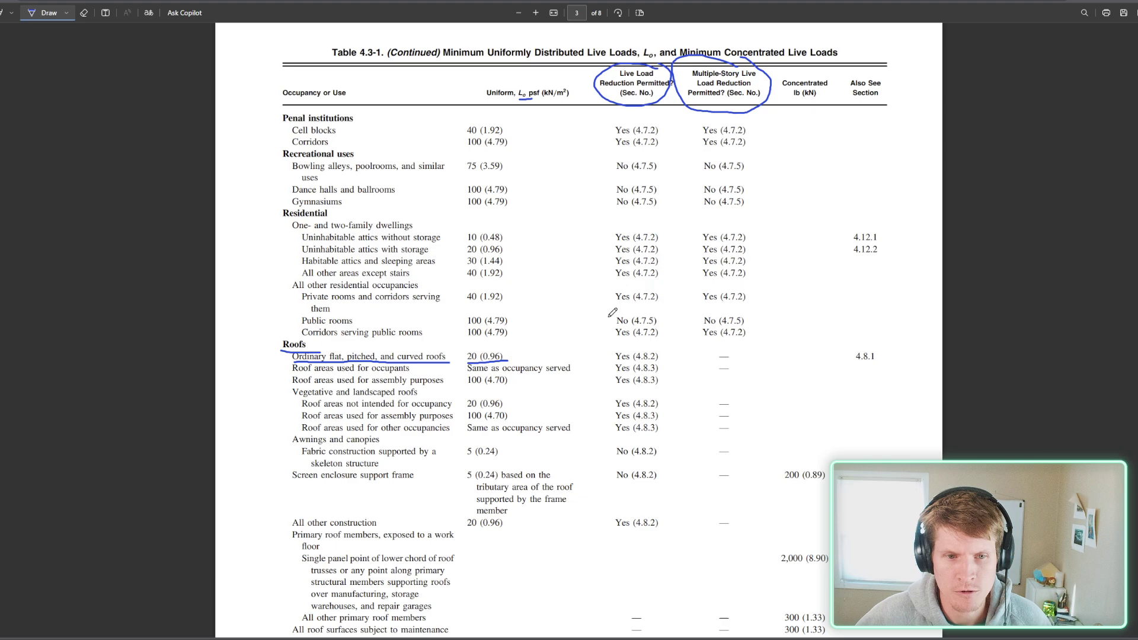
{"action": "left_click_drag", "start_coordinate": [614, 361], "coordinate": [658, 360]}
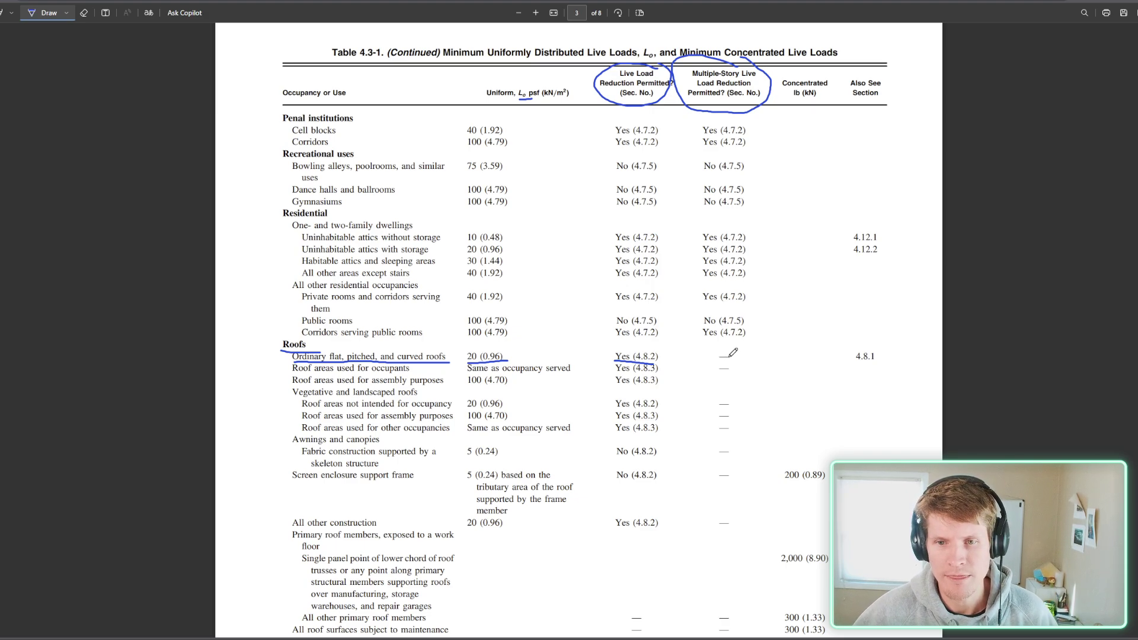
{"action": "mouse_move", "coordinate": [738, 351]}
{"action": "left_mouse_down"}
{"action": "mouse_move", "coordinate": [714, 353]}
{"action": "mouse_move", "coordinate": [742, 355]}
{"action": "left_mouse_up"}
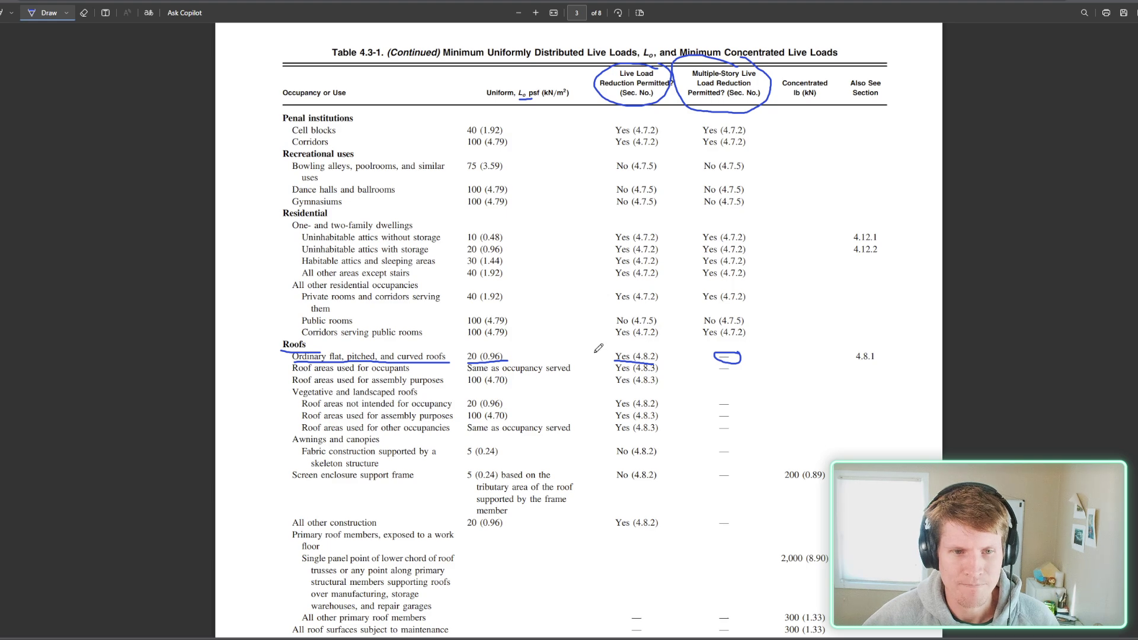
- Underline the reading rooms row's 60 psf load and both of its Yes reduction entries
{"action": "scroll", "coordinate": [599, 350], "scroll_direction": "up", "scroll_amount": 10}
{"action": "left_click_drag", "start_coordinate": [268, 417], "coordinate": [310, 410]}
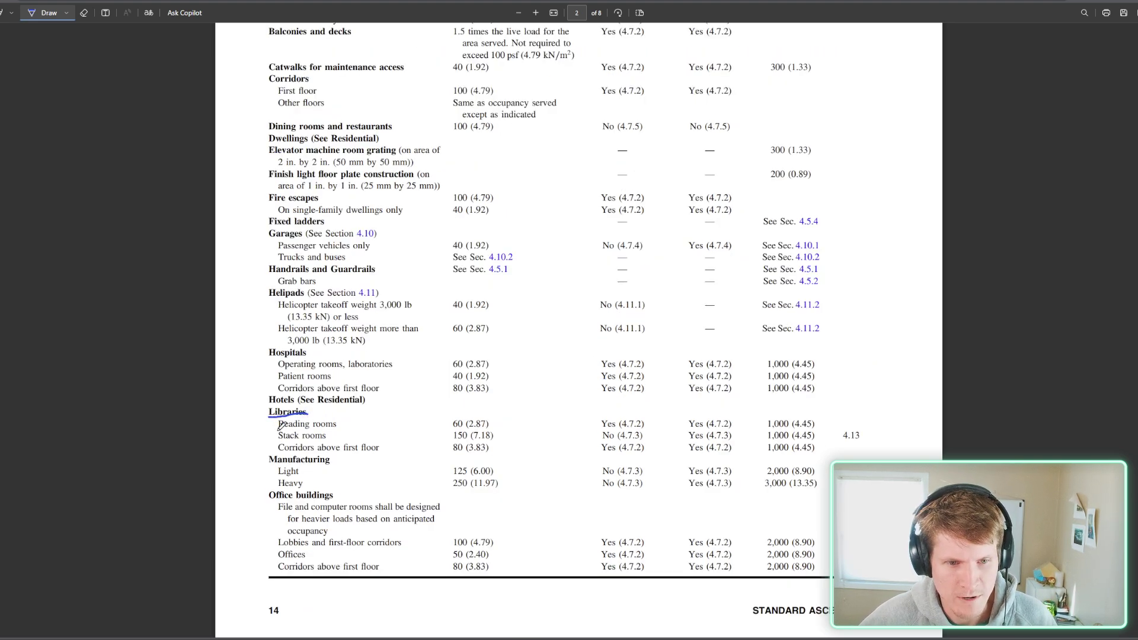
{"action": "left_click_drag", "start_coordinate": [452, 428], "coordinate": [469, 429]}
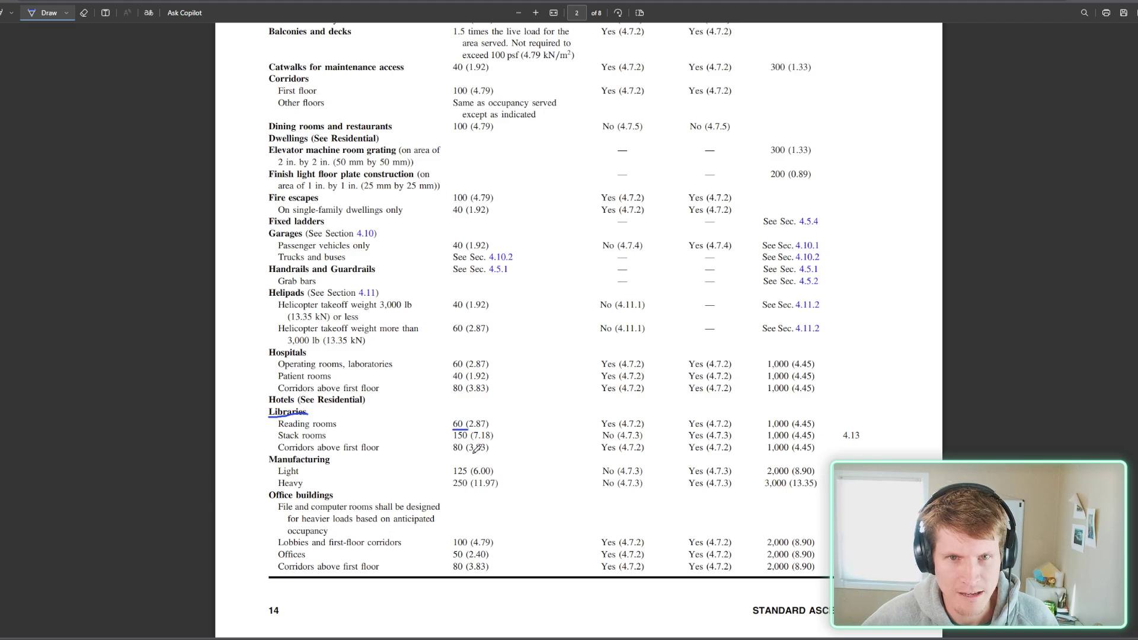
{"action": "scroll", "coordinate": [533, 462], "scroll_direction": "up", "scroll_amount": 1}
{"action": "scroll", "coordinate": [582, 482], "scroll_direction": "up", "scroll_amount": 3}
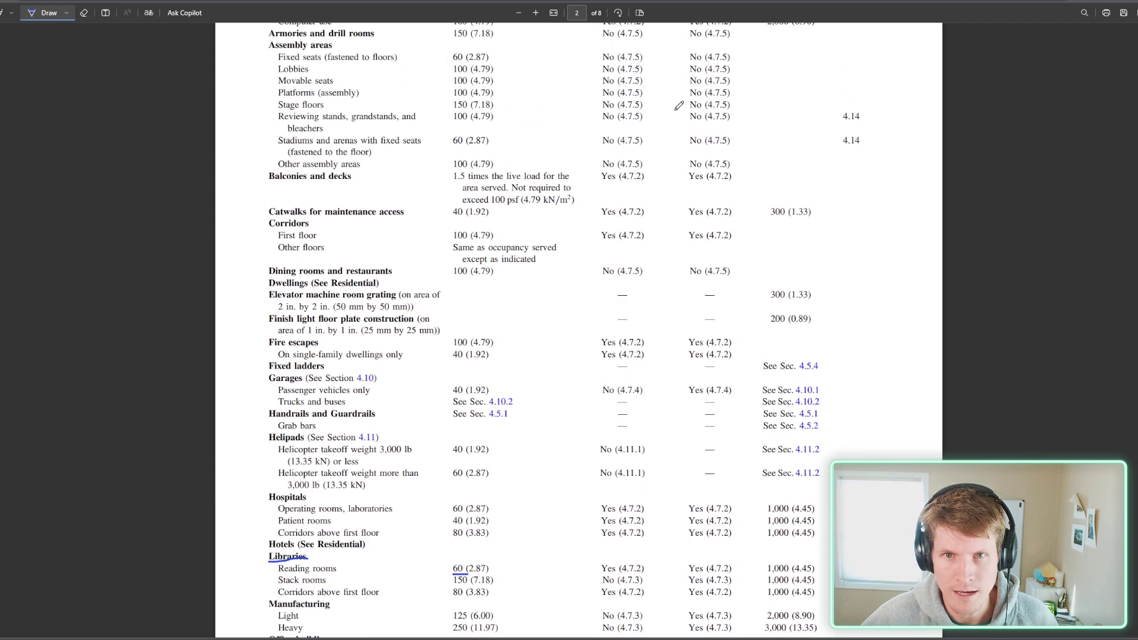
{"action": "scroll", "coordinate": [634, 454], "scroll_direction": "down", "scroll_amount": 3}
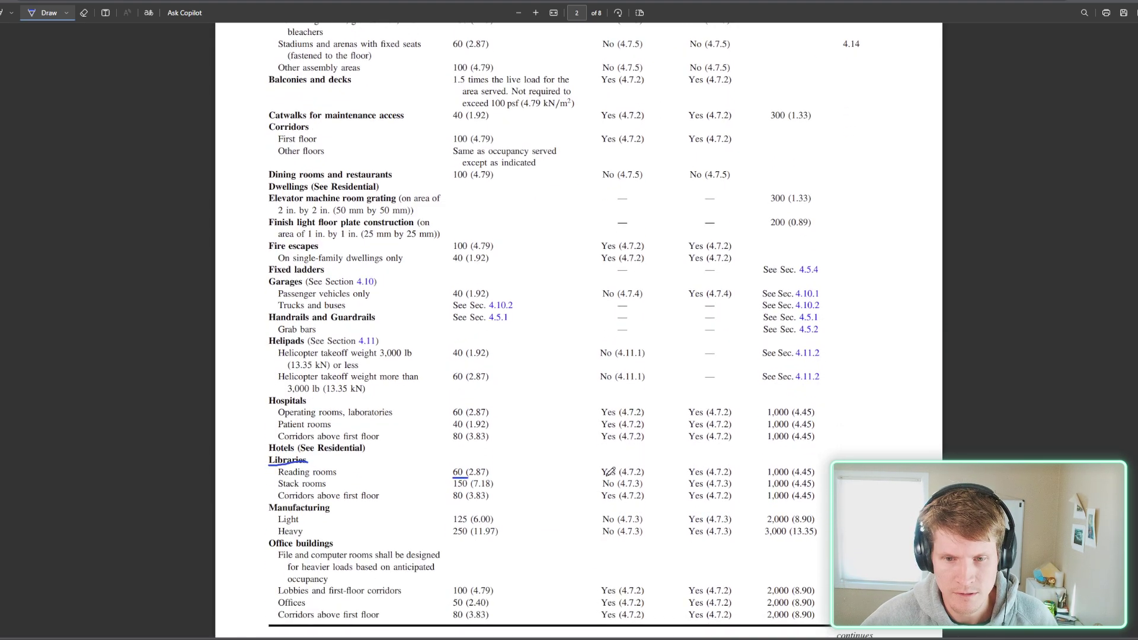
{"action": "left_click_drag", "start_coordinate": [602, 476], "coordinate": [617, 478]}
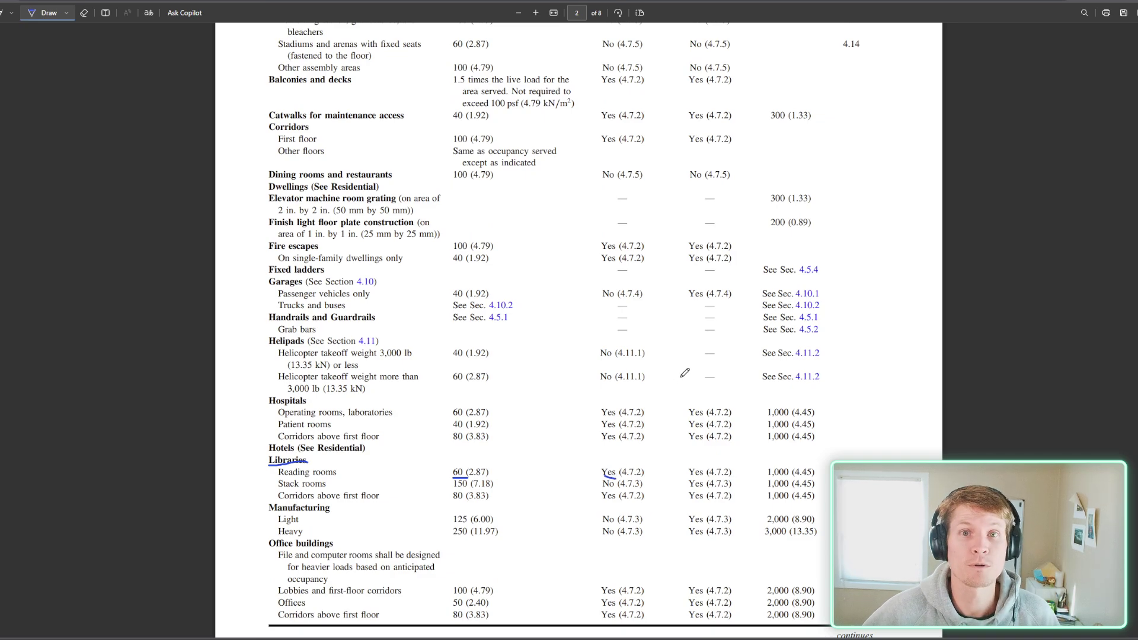
{"action": "left_click_drag", "start_coordinate": [690, 476], "coordinate": [704, 477]}
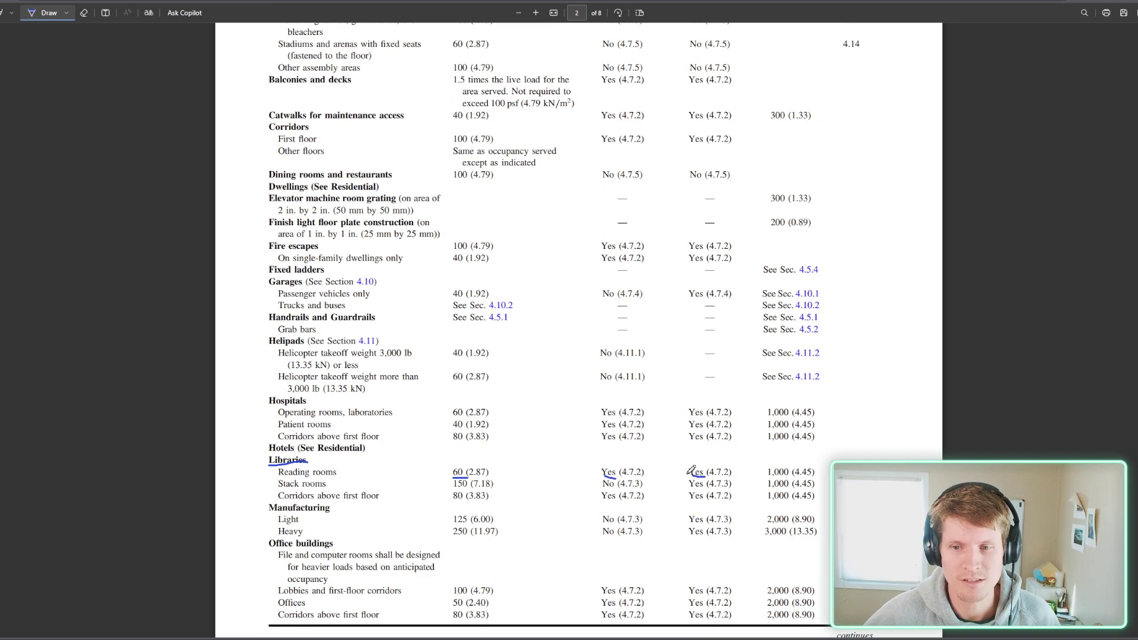
- Box the Concentrated lb (kN) column header
{"action": "scroll", "coordinate": [702, 446], "scroll_direction": "up", "scroll_amount": 3}
{"action": "scroll", "coordinate": [839, 304], "scroll_direction": "up", "scroll_amount": 5}
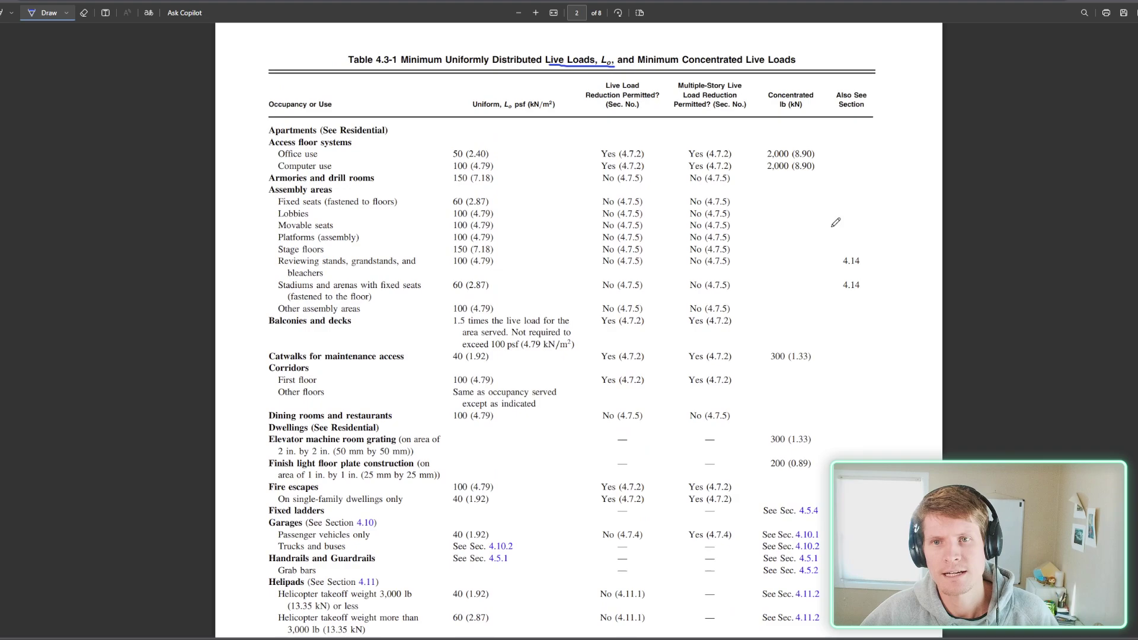
{"action": "left_click_drag", "start_coordinate": [767, 89], "coordinate": [790, 113]}
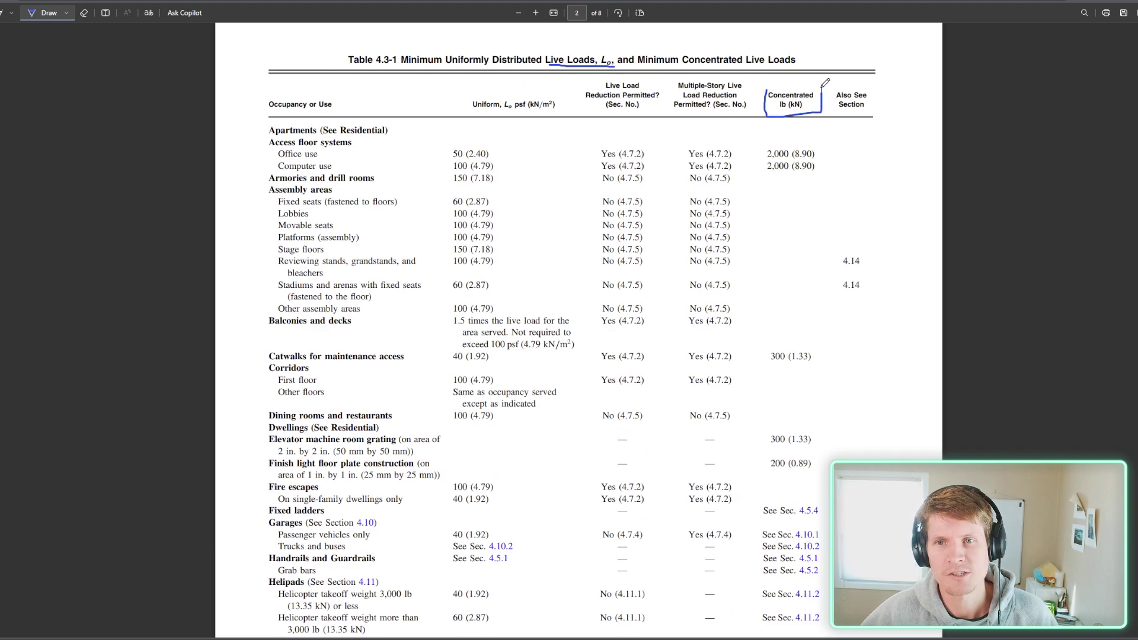
{"action": "left_click_drag", "start_coordinate": [825, 83], "coordinate": [771, 86]}
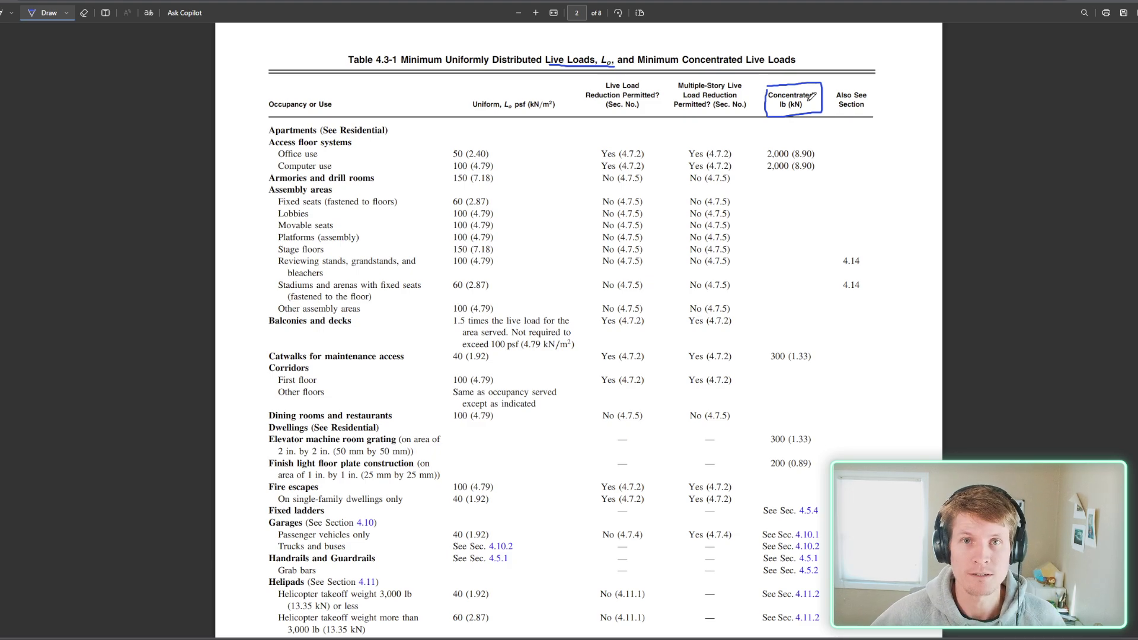
- Underline the stack rooms row's 150 psf load, its No reduction and Yes multiple-story entries
{"action": "scroll", "coordinate": [671, 146], "scroll_direction": "down", "scroll_amount": 5}
{"action": "left_click_drag", "start_coordinate": [279, 393], "coordinate": [326, 392]}
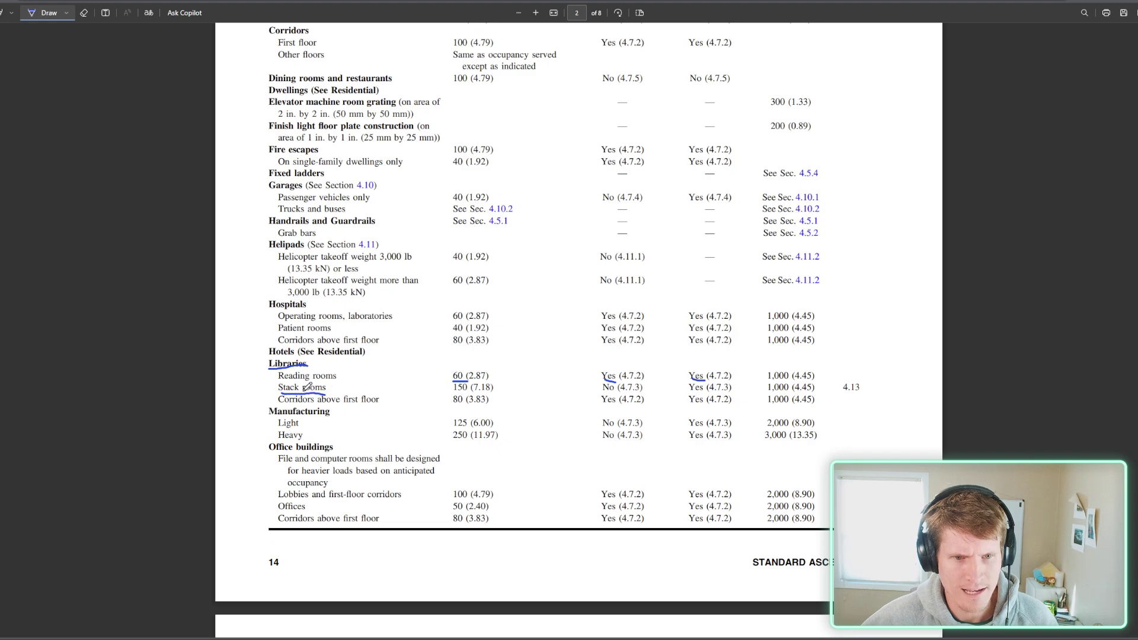
{"action": "left_click_drag", "start_coordinate": [453, 393], "coordinate": [468, 392]}
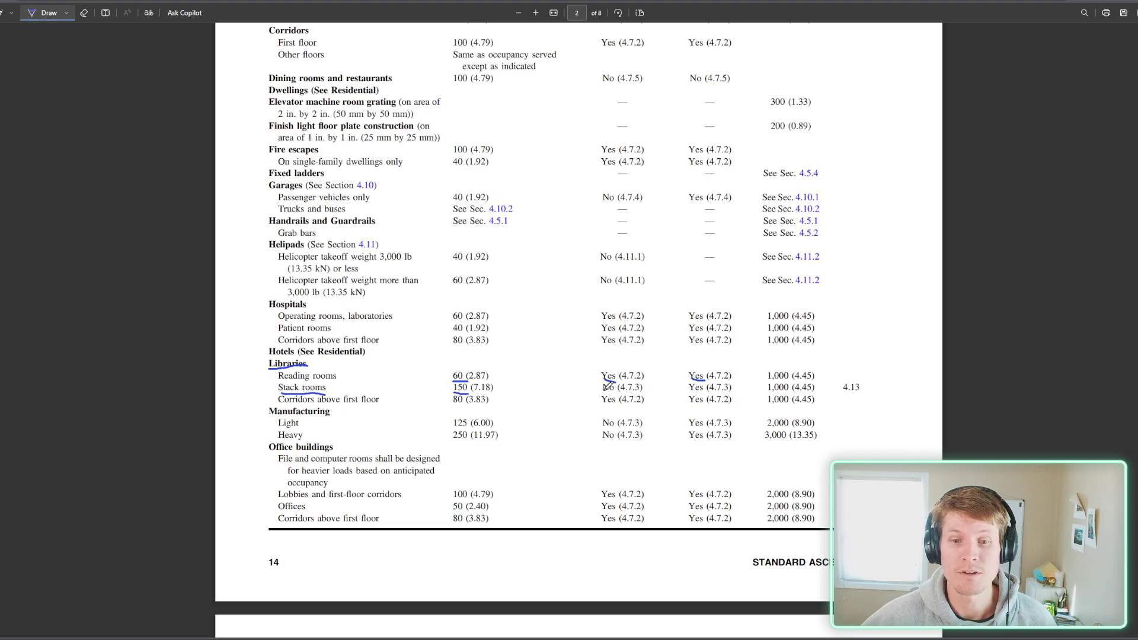
{"action": "left_click_drag", "start_coordinate": [618, 392], "coordinate": [605, 390]}
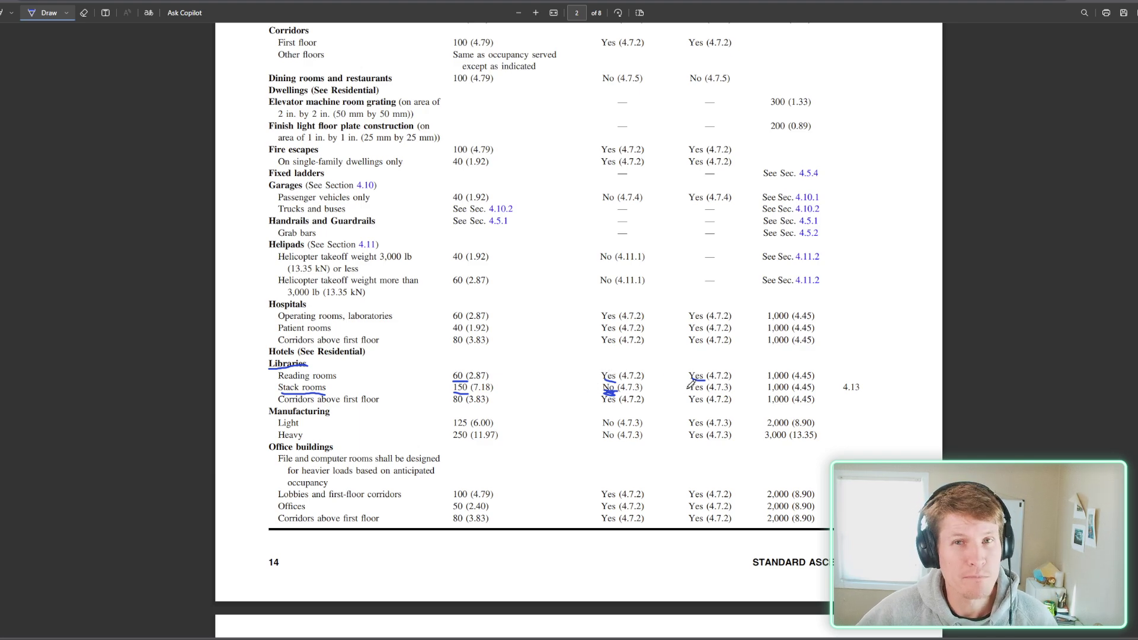
{"action": "left_click_drag", "start_coordinate": [709, 392], "coordinate": [692, 391]}
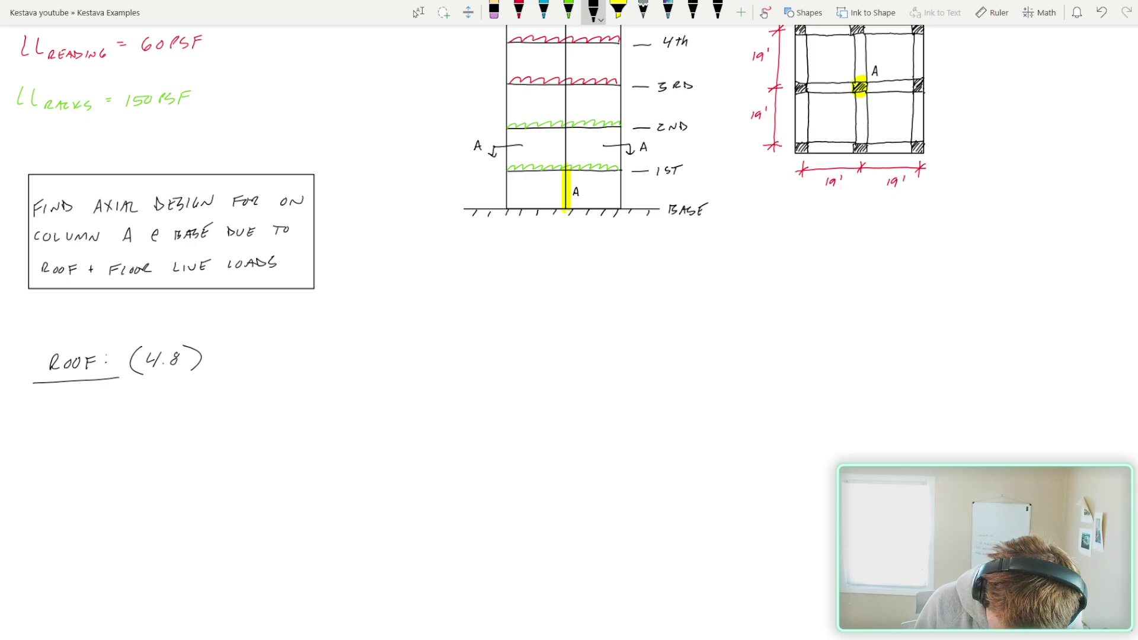
- Write the roof equation Lr = Lo R1 R2 below the ROOF (4.8) heading
{"action": "left_click_drag", "start_coordinate": [46, 418], "coordinate": [49, 446]}
{"action": "left_click_drag", "start_coordinate": [52, 451], "coordinate": [58, 441]}
{"action": "left_click_drag", "start_coordinate": [69, 429], "coordinate": [76, 428]}
{"action": "left_click_drag", "start_coordinate": [69, 435], "coordinate": [131, 439]}
{"action": "left_click_drag", "start_coordinate": [132, 417], "coordinate": [147, 439]}
{"action": "mouse_move", "coordinate": [165, 424]}
{"action": "left_mouse_down"}
{"action": "mouse_move", "coordinate": [163, 439]}
{"action": "mouse_move", "coordinate": [176, 435]}
{"action": "left_mouse_up"}
{"action": "left_click_drag", "start_coordinate": [181, 434], "coordinate": [189, 442]}
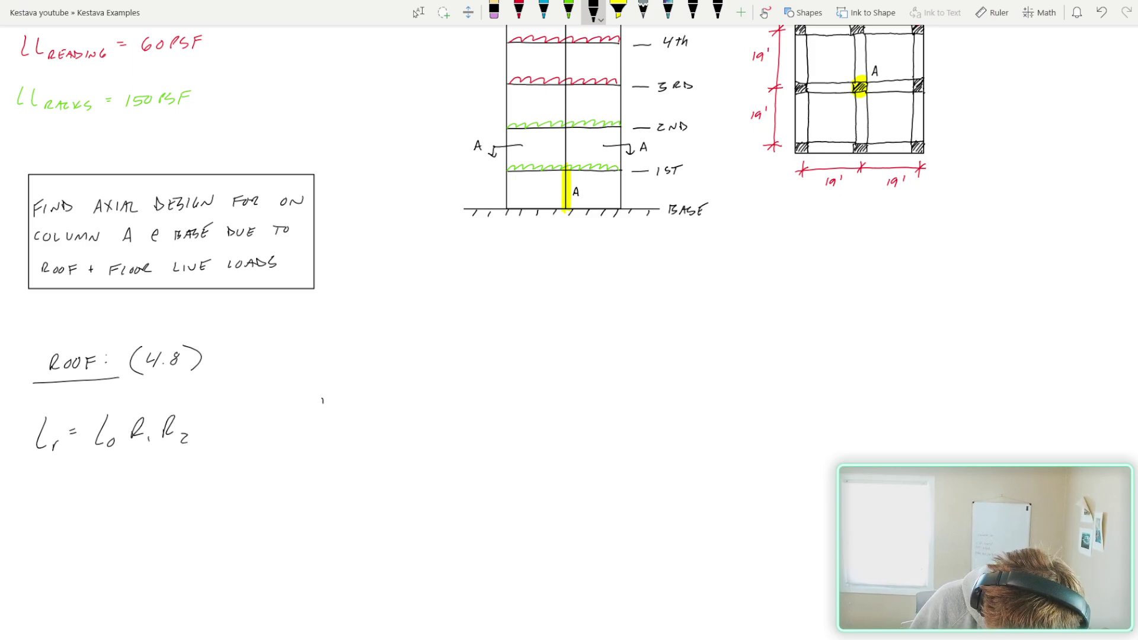
- Write the roof live load limit 12 ≤ Lr ≤ 20 beside the equation
{"action": "left_click_drag", "start_coordinate": [322, 400], "coordinate": [323, 429]}
{"action": "mouse_move", "coordinate": [327, 433]}
{"action": "left_mouse_down"}
{"action": "mouse_move", "coordinate": [336, 424]}
{"action": "mouse_move", "coordinate": [305, 421]}
{"action": "left_mouse_up"}
{"action": "left_click_drag", "start_coordinate": [291, 425], "coordinate": [359, 421]}
{"action": "left_click_drag", "start_coordinate": [348, 426], "coordinate": [361, 424]}
{"action": "mouse_move", "coordinate": [382, 411]}
{"action": "left_mouse_down"}
{"action": "mouse_move", "coordinate": [395, 422]}
{"action": "mouse_move", "coordinate": [403, 407]}
{"action": "left_mouse_up"}
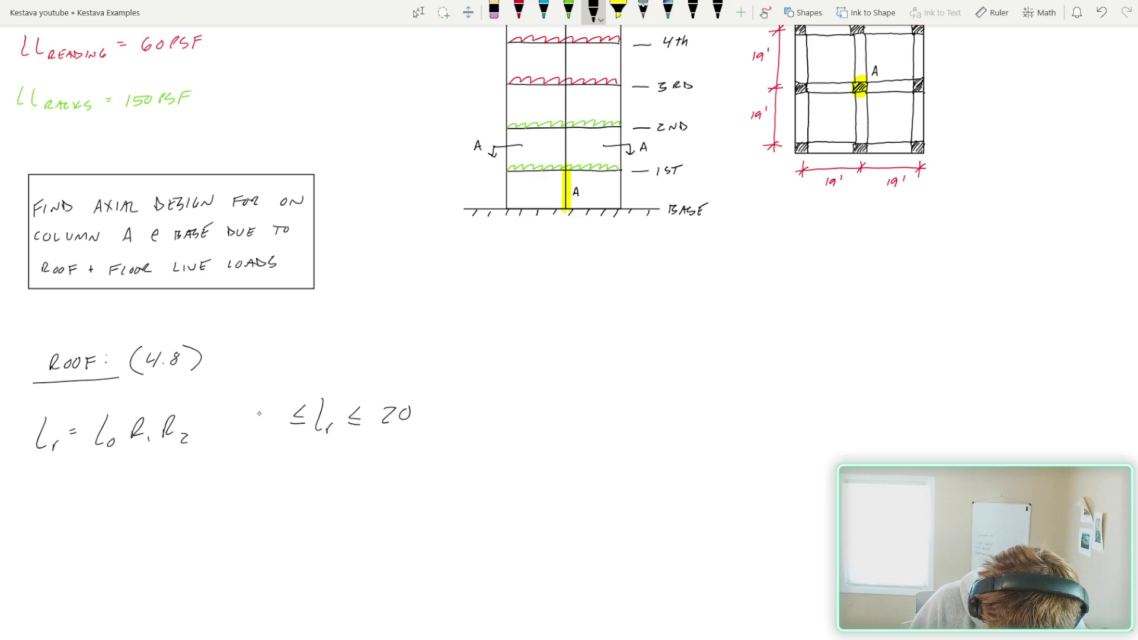
{"action": "left_click_drag", "start_coordinate": [256, 408], "coordinate": [254, 424]}
{"action": "mouse_move", "coordinate": [264, 413]}
{"action": "left_mouse_down"}
{"action": "mouse_move", "coordinate": [272, 424]}
{"action": "mouse_move", "coordinate": [439, 444]}
{"action": "mouse_move", "coordinate": [286, 468]}
{"action": "left_mouse_up"}
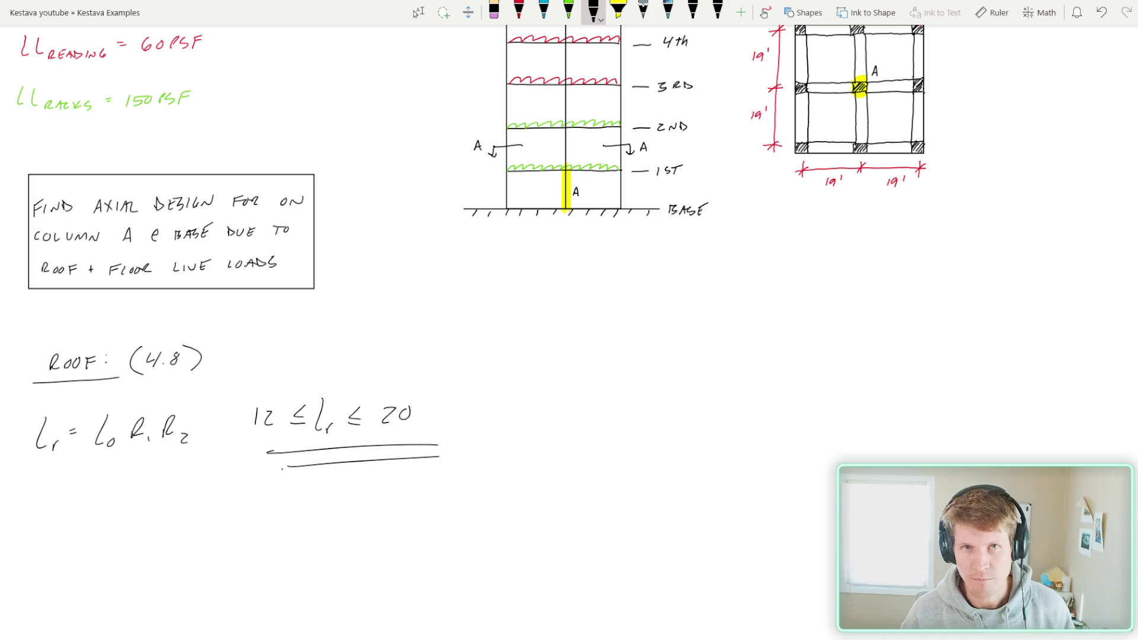
{"action": "scroll", "coordinate": [569, 332], "scroll_direction": "down", "scroll_amount": 3}
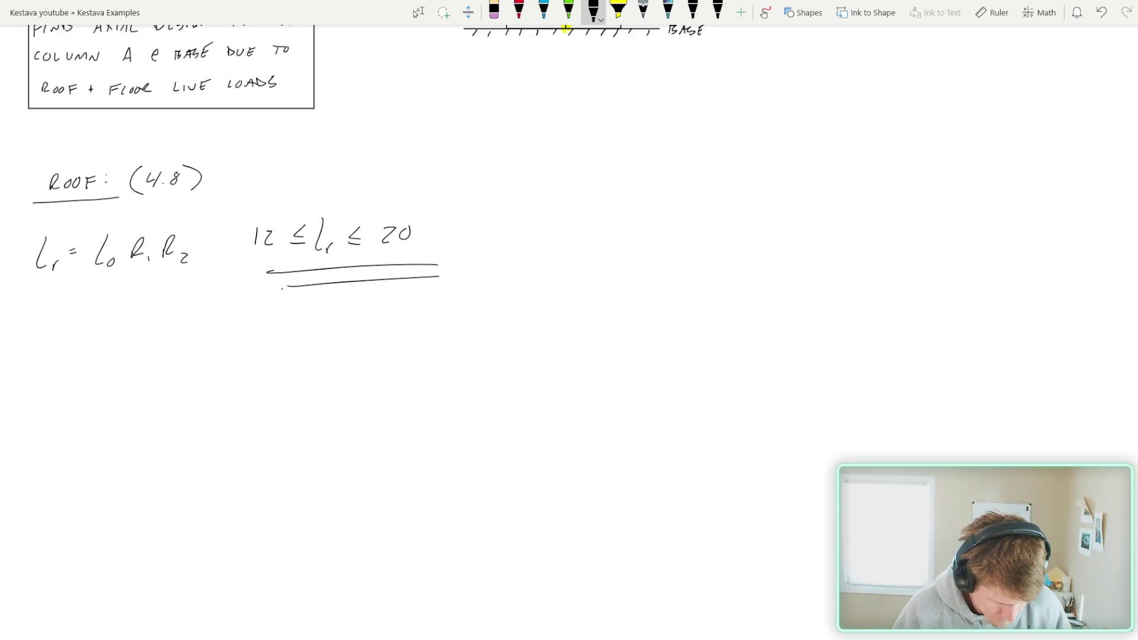
{"action": "scroll", "coordinate": [774, 183], "scroll_direction": "up", "scroll_amount": 5}
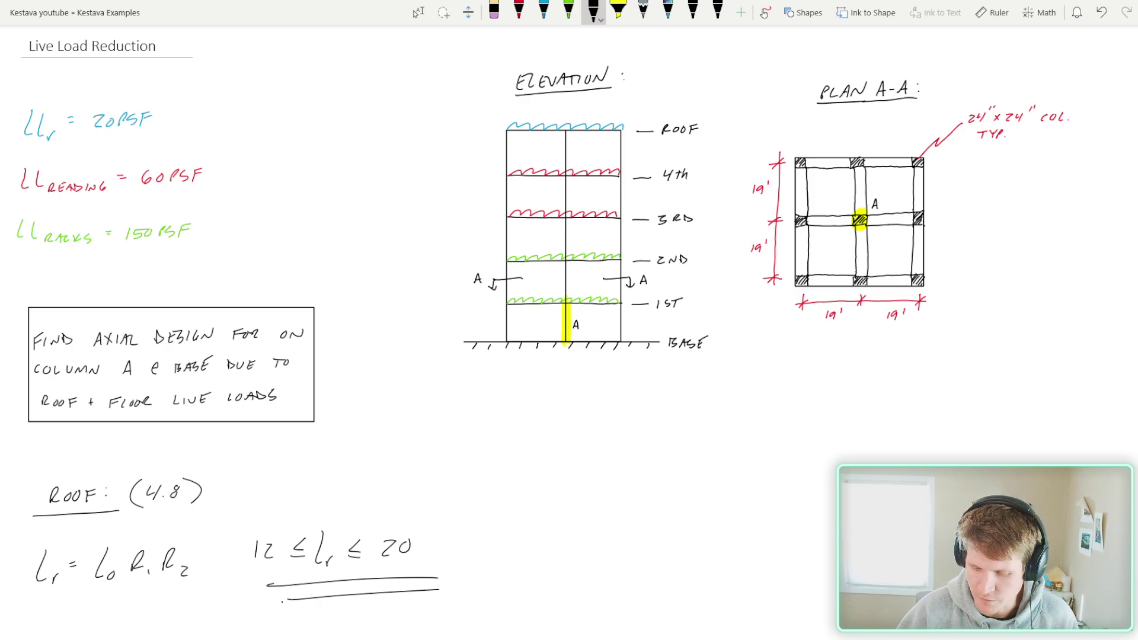
- In blue ink, draw 20' horizontal and vertical dimension lines on the plan
{"action": "left_click", "coordinate": [544, 11]}
{"action": "left_click_drag", "start_coordinate": [792, 136], "coordinate": [792, 147]}
{"action": "left_click_drag", "start_coordinate": [786, 141], "coordinate": [927, 144]}
{"action": "left_click_drag", "start_coordinate": [854, 124], "coordinate": [860, 130]}
{"action": "left_click_drag", "start_coordinate": [867, 127], "coordinate": [863, 130]}
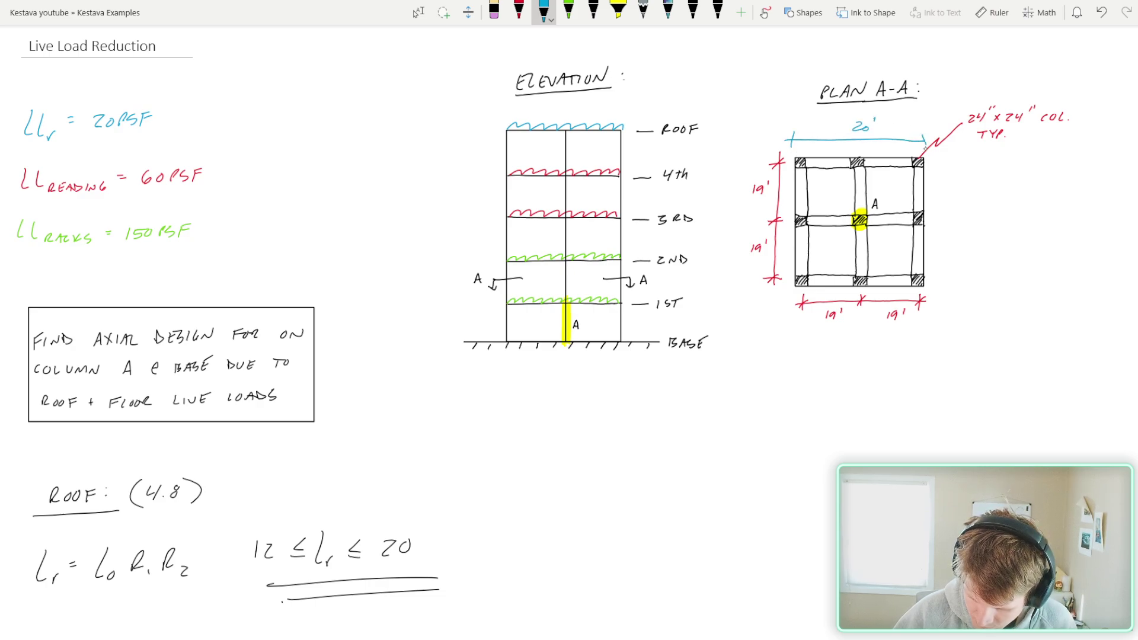
{"action": "mouse_move", "coordinate": [940, 163]}
{"action": "left_mouse_down"}
{"action": "mouse_move", "coordinate": [961, 162]}
{"action": "mouse_move", "coordinate": [955, 297]}
{"action": "left_mouse_up"}
{"action": "left_click_drag", "start_coordinate": [950, 168], "coordinate": [961, 158]}
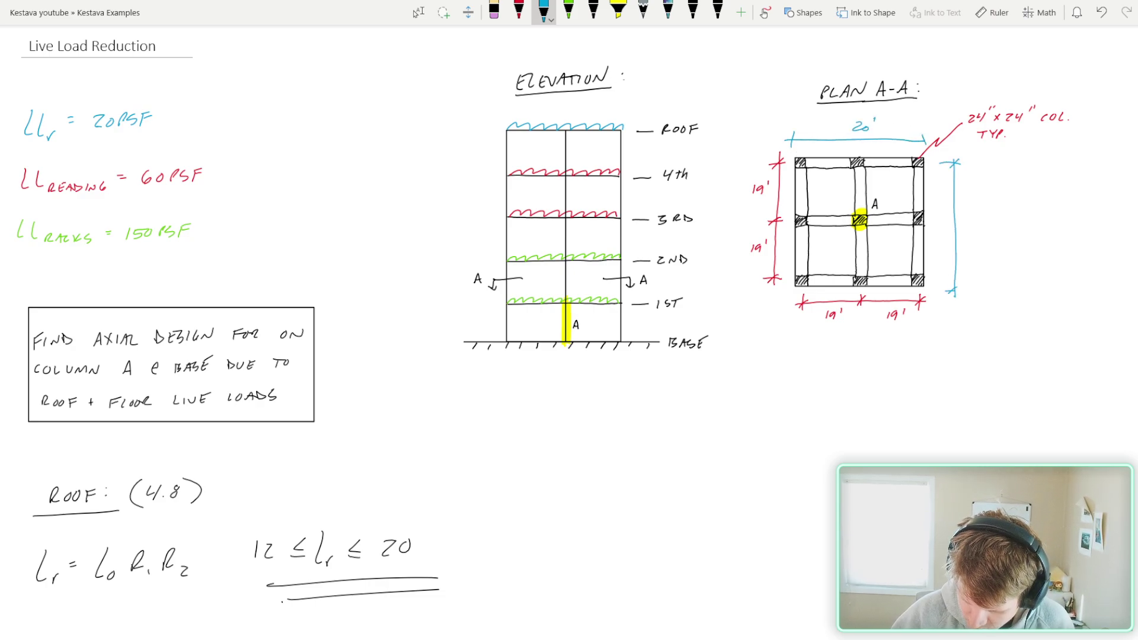
{"action": "left_click_drag", "start_coordinate": [960, 212], "coordinate": [972, 221]}
{"action": "left_click_drag", "start_coordinate": [973, 216], "coordinate": [987, 206]}
- In black ink, write the tributary area At = 20ft × 20ft
{"action": "scroll", "coordinate": [569, 237], "scroll_direction": "down", "scroll_amount": 5}
{"action": "left_click", "coordinate": [567, 13]}
{"action": "left_click", "coordinate": [592, 11]}
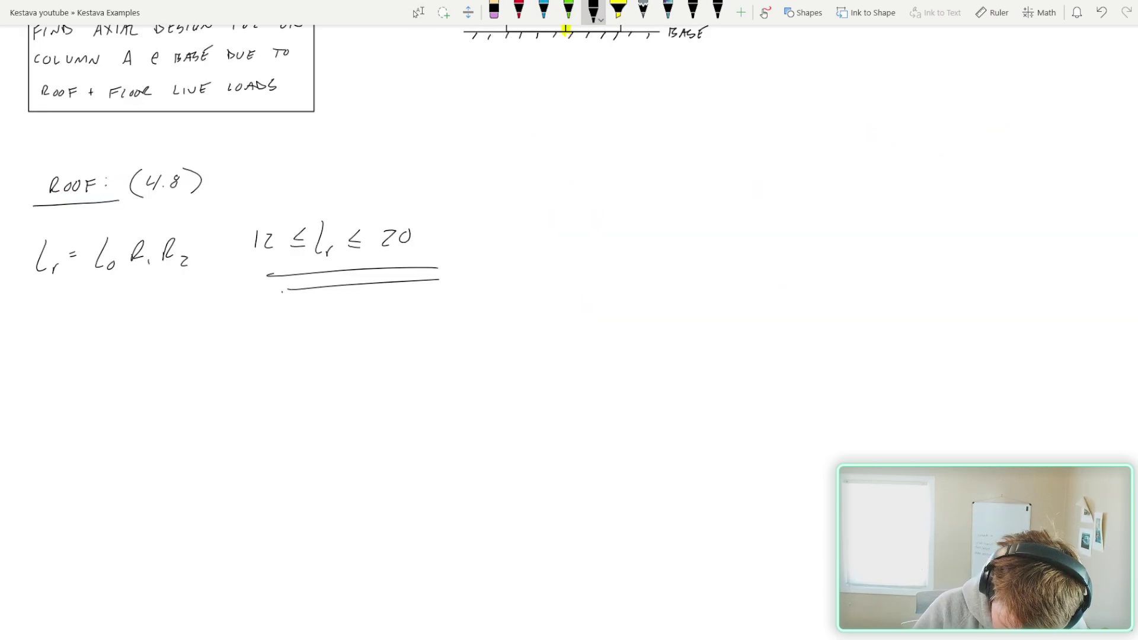
{"action": "mouse_move", "coordinate": [40, 364]}
{"action": "left_mouse_down"}
{"action": "mouse_move", "coordinate": [53, 326]}
{"action": "mouse_move", "coordinate": [56, 364]}
{"action": "left_mouse_up"}
{"action": "mouse_move", "coordinate": [44, 355]}
{"action": "left_mouse_down"}
{"action": "mouse_move", "coordinate": [60, 355]}
{"action": "mouse_move", "coordinate": [68, 372]}
{"action": "left_mouse_up"}
{"action": "left_click_drag", "start_coordinate": [61, 363], "coordinate": [119, 357]}
{"action": "left_click_drag", "start_coordinate": [126, 346], "coordinate": [146, 354]}
{"action": "left_click_drag", "start_coordinate": [134, 346], "coordinate": [176, 355]}
{"action": "mouse_move", "coordinate": [176, 345]}
{"action": "left_mouse_down"}
{"action": "mouse_move", "coordinate": [167, 354]}
{"action": "mouse_move", "coordinate": [202, 356]}
{"action": "left_mouse_up"}
{"action": "left_click_drag", "start_coordinate": [205, 346], "coordinate": [229, 353]}
{"action": "left_click_drag", "start_coordinate": [216, 347], "coordinate": [262, 341]}
- Complete the tributary area as = 400 ft² and switch to the code PDF in Edge
{"action": "left_click_drag", "start_coordinate": [253, 346], "coordinate": [290, 351]}
{"action": "left_click_drag", "start_coordinate": [297, 342], "coordinate": [328, 351]}
{"action": "mouse_move", "coordinate": [325, 345]}
{"action": "left_mouse_down"}
{"action": "mouse_move", "coordinate": [343, 343]}
{"action": "mouse_move", "coordinate": [340, 352]}
{"action": "left_mouse_up"}
{"action": "left_click_drag", "start_coordinate": [351, 331], "coordinate": [357, 339]}
{"action": "key", "text": "alt+Tab"}
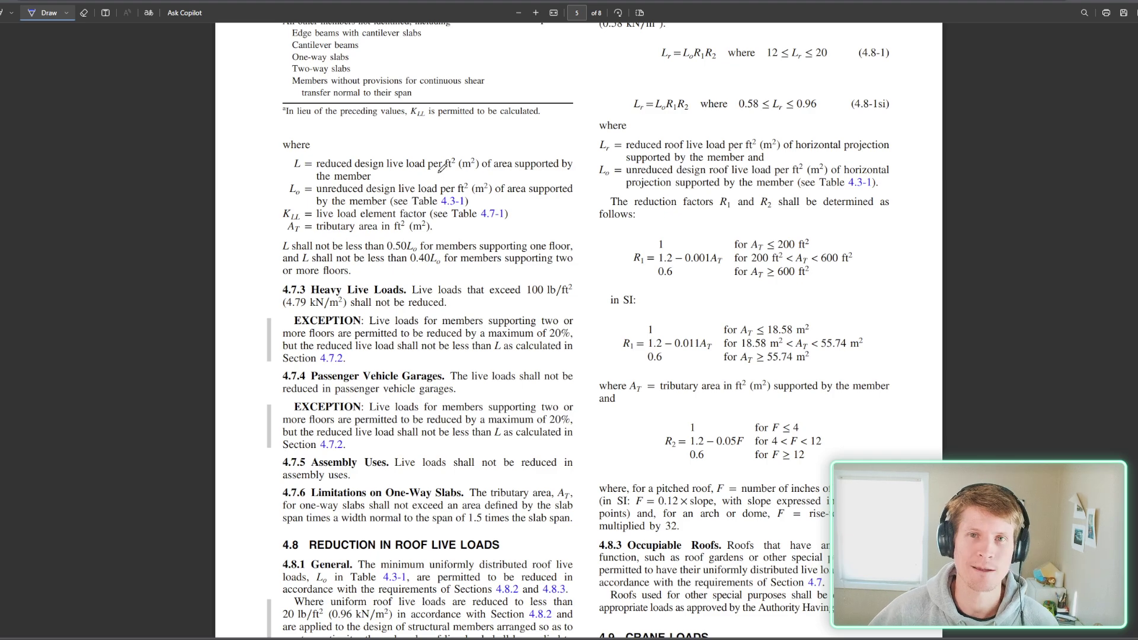
- Underline the Section 4.8 heading, the Lr = LoR1R2 equation and its number (4.8-1)
{"action": "left_click_drag", "start_coordinate": [284, 555], "coordinate": [500, 558]}
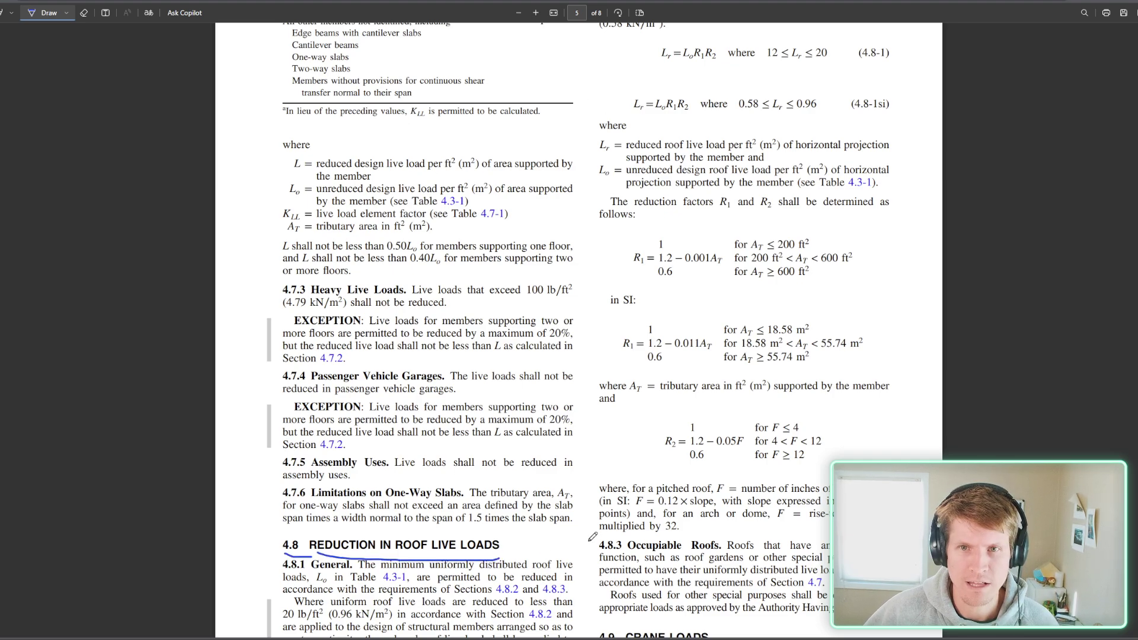
{"action": "left_click_drag", "start_coordinate": [656, 66], "coordinate": [742, 65]}
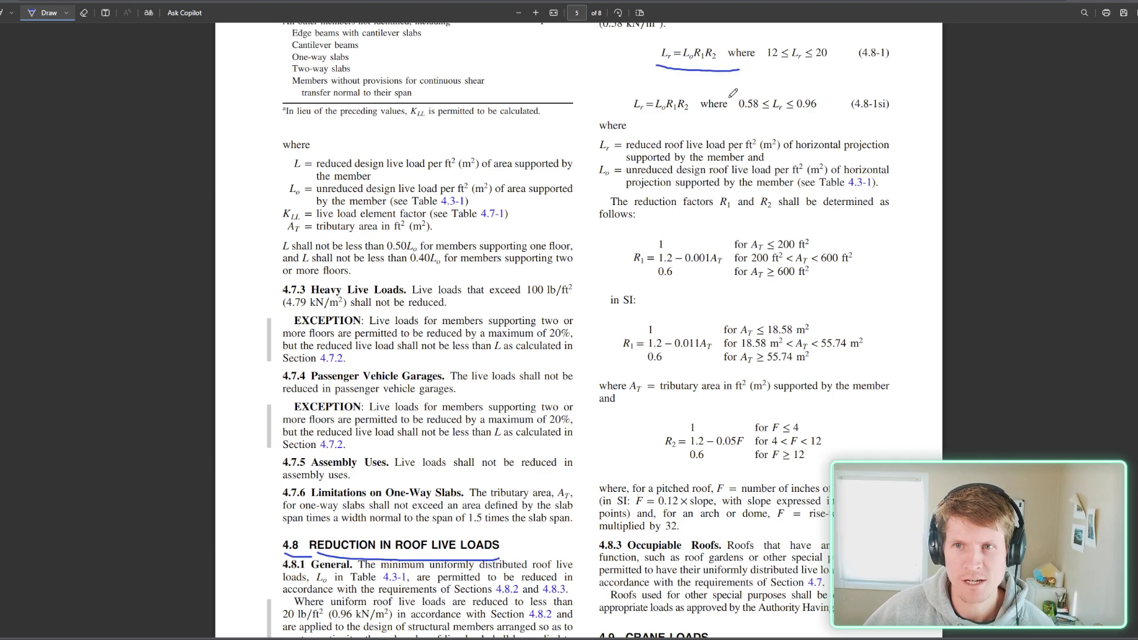
{"action": "left_click_drag", "start_coordinate": [862, 58], "coordinate": [898, 56]}
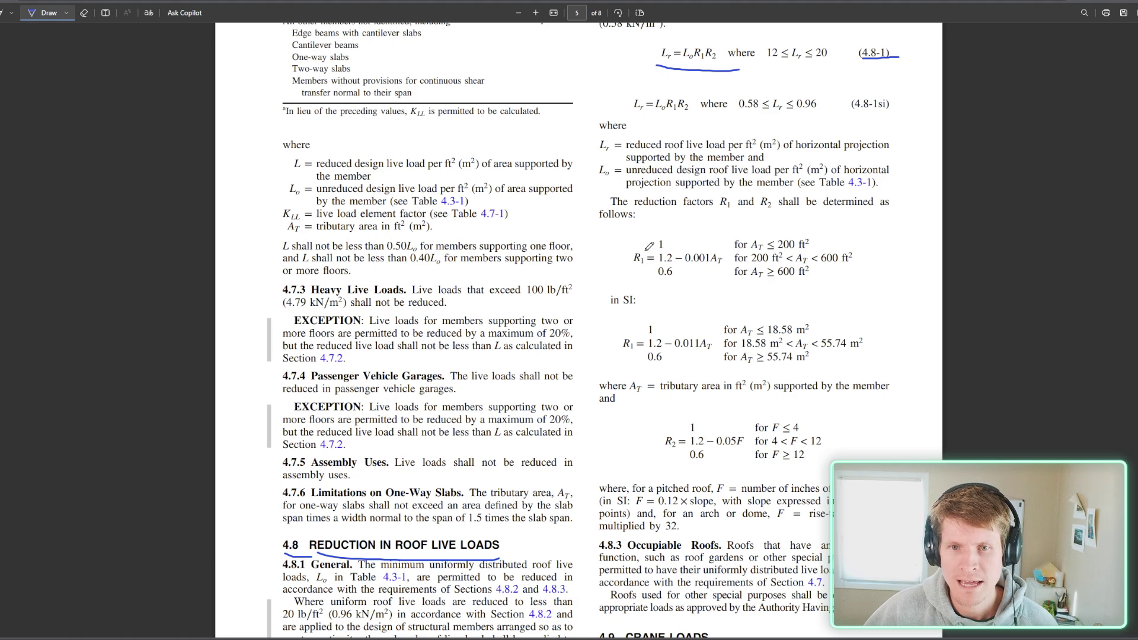
- Bracket the R1 formula, tick the 200–600 ft² range, and underline 1.2 − 0.001AT and 0.8
{"action": "mouse_move", "coordinate": [627, 224]}
{"action": "left_mouse_down"}
{"action": "mouse_move", "coordinate": [602, 223]}
{"action": "mouse_move", "coordinate": [605, 281]}
{"action": "left_mouse_up"}
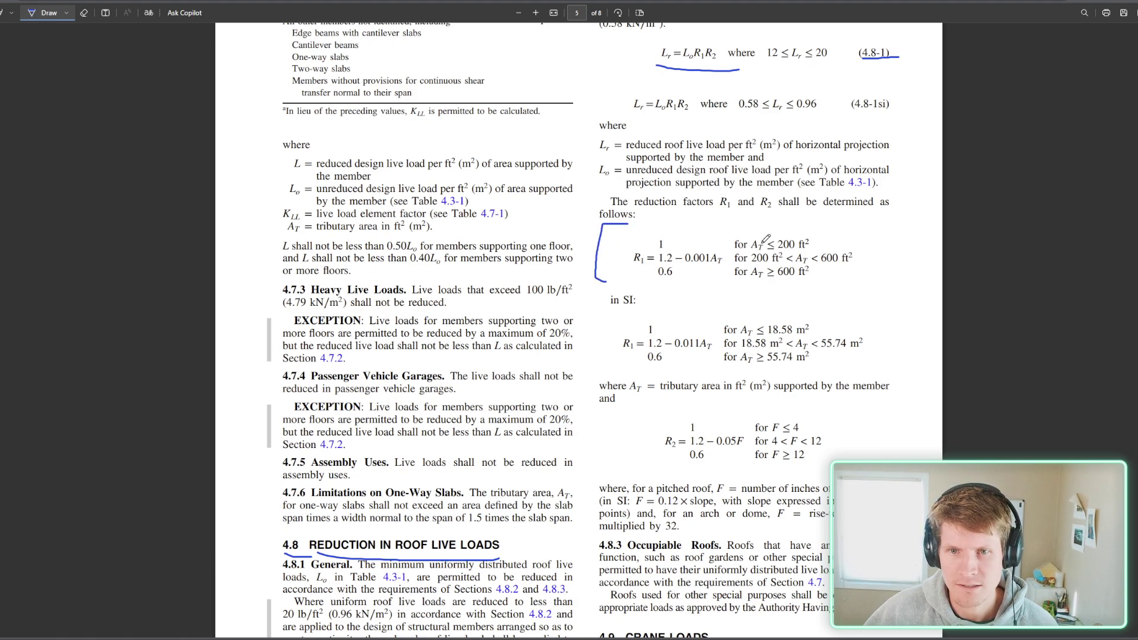
{"action": "mouse_move", "coordinate": [611, 309]}
{"action": "left_mouse_down"}
{"action": "mouse_move", "coordinate": [642, 307]}
{"action": "mouse_move", "coordinate": [593, 332]}
{"action": "mouse_move", "coordinate": [606, 341]}
{"action": "left_mouse_up"}
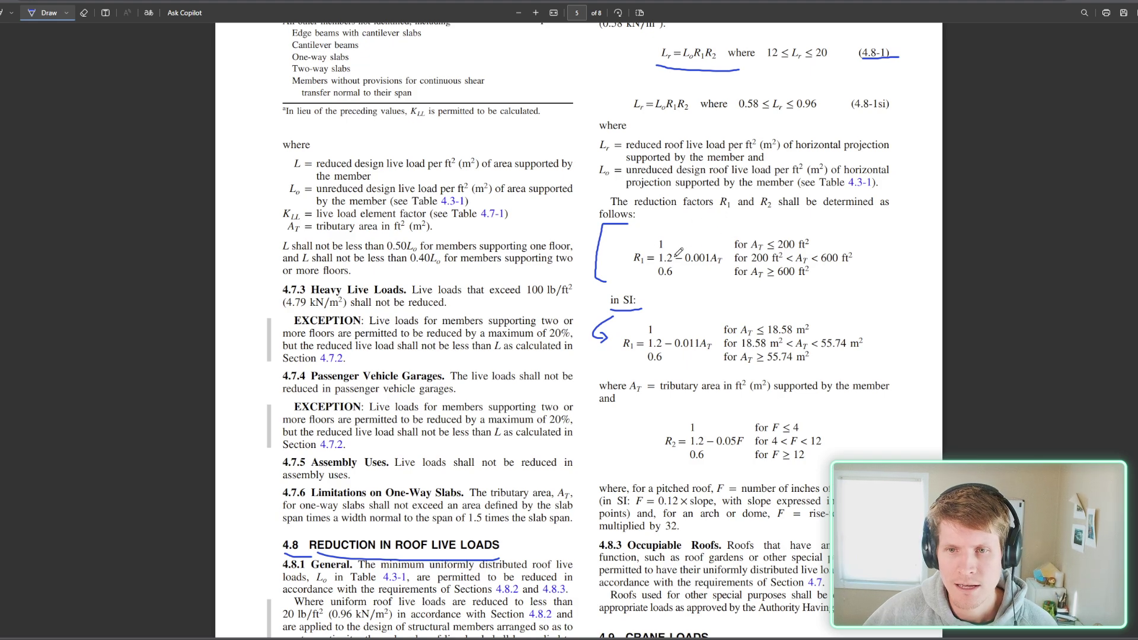
{"action": "mouse_move", "coordinate": [809, 253]}
{"action": "left_mouse_down"}
{"action": "mouse_move", "coordinate": [839, 238]}
{"action": "mouse_move", "coordinate": [816, 259]}
{"action": "left_mouse_up"}
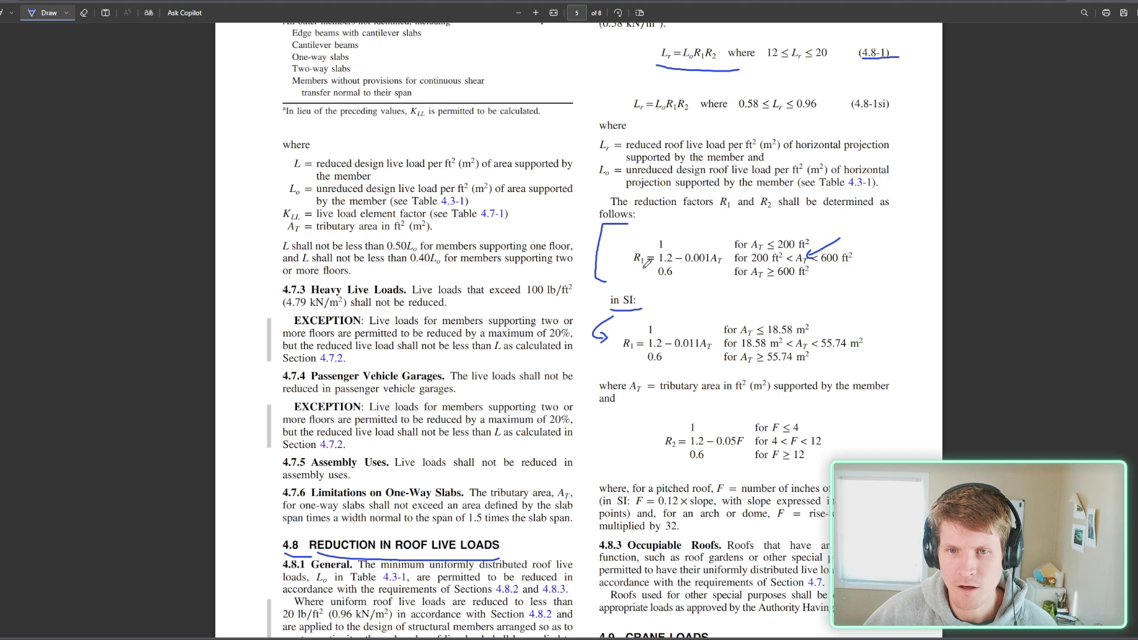
{"action": "left_click_drag", "start_coordinate": [657, 265], "coordinate": [725, 261]}
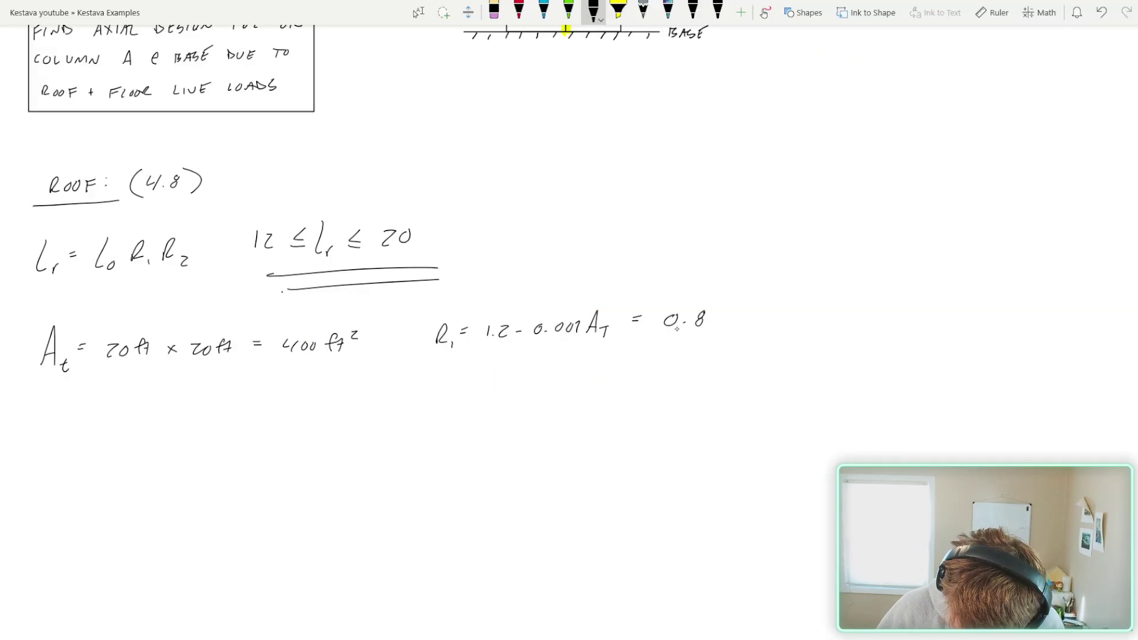
{"action": "left_click_drag", "start_coordinate": [656, 340], "coordinate": [715, 343]}
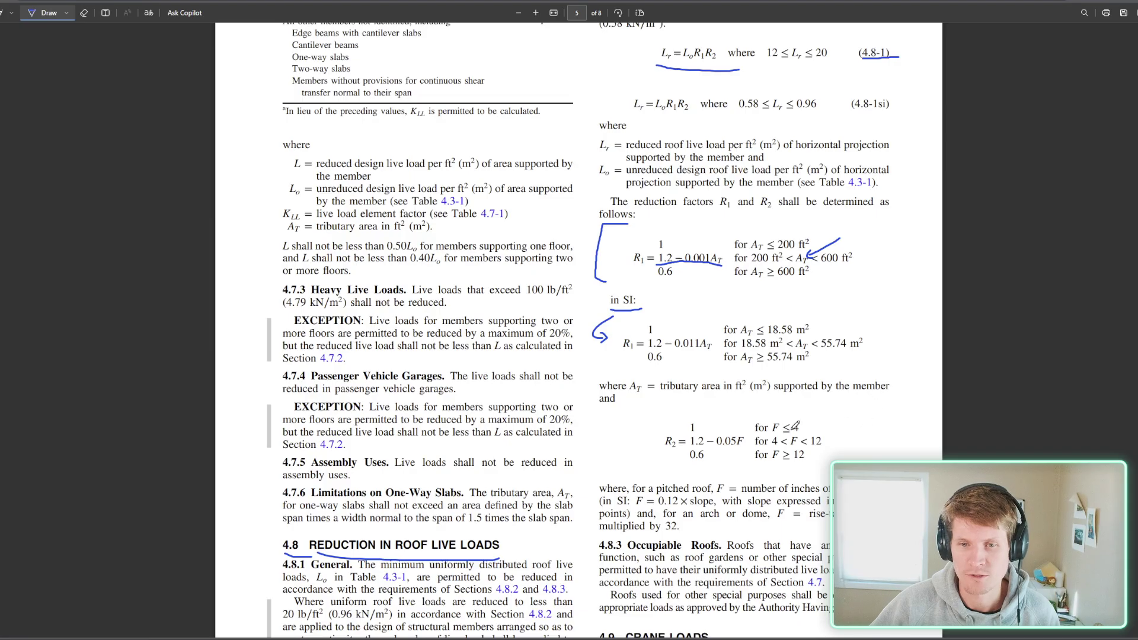
- Bracket the R2 formula, circle F, underline its rise definition, tick F ≤ 4 and circle R2 = 1
{"action": "mouse_move", "coordinate": [624, 411]}
{"action": "left_mouse_down"}
{"action": "mouse_move", "coordinate": [605, 412]}
{"action": "mouse_move", "coordinate": [601, 468]}
{"action": "mouse_move", "coordinate": [620, 476]}
{"action": "left_mouse_up"}
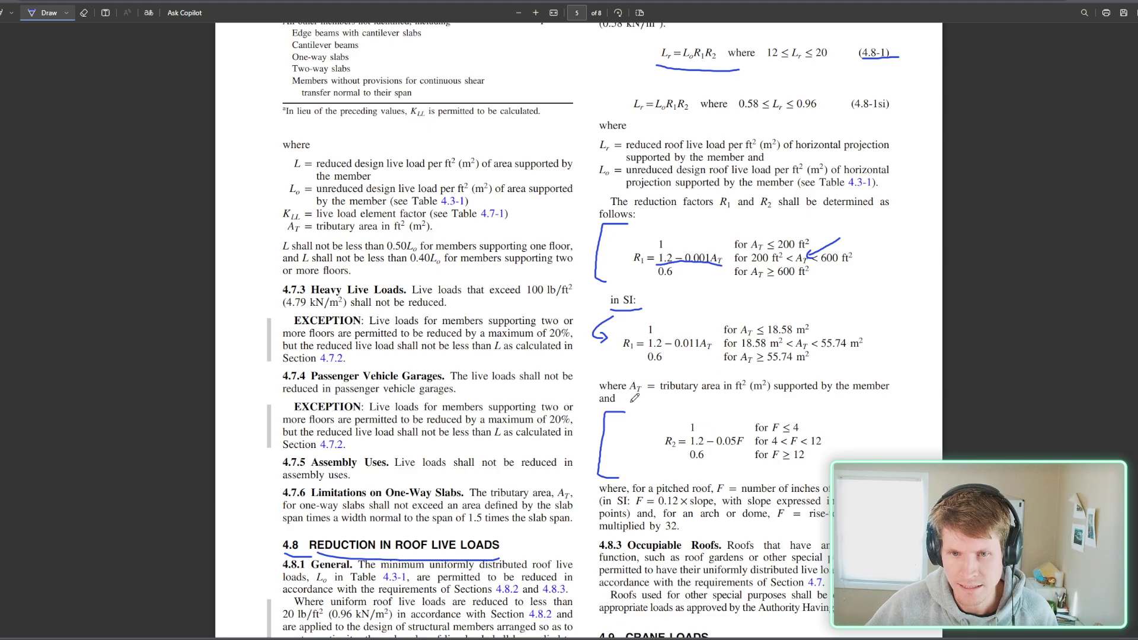
{"action": "scroll", "coordinate": [788, 389], "scroll_direction": "down", "scroll_amount": 1}
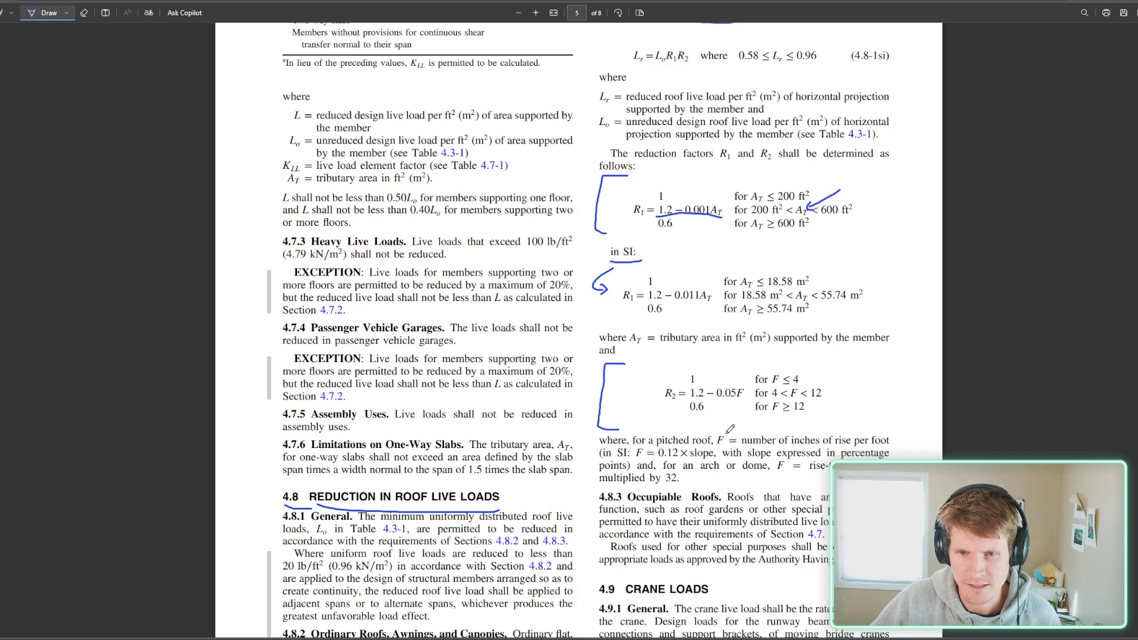
{"action": "mouse_move", "coordinate": [732, 432]}
{"action": "left_mouse_down"}
{"action": "mouse_move", "coordinate": [714, 442]}
{"action": "mouse_move", "coordinate": [733, 432]}
{"action": "left_mouse_up"}
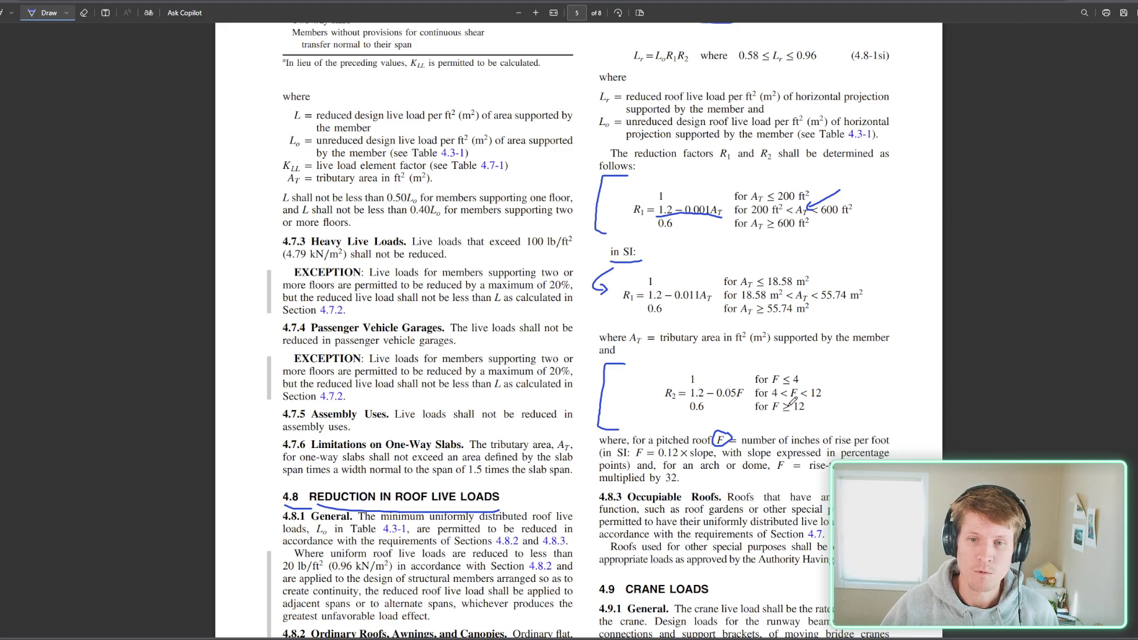
{"action": "mouse_move", "coordinate": [642, 413]}
{"action": "left_mouse_down"}
{"action": "mouse_move", "coordinate": [649, 420]}
{"action": "mouse_move", "coordinate": [636, 427]}
{"action": "left_mouse_up"}
{"action": "left_click_drag", "start_coordinate": [744, 449], "coordinate": [850, 442]}
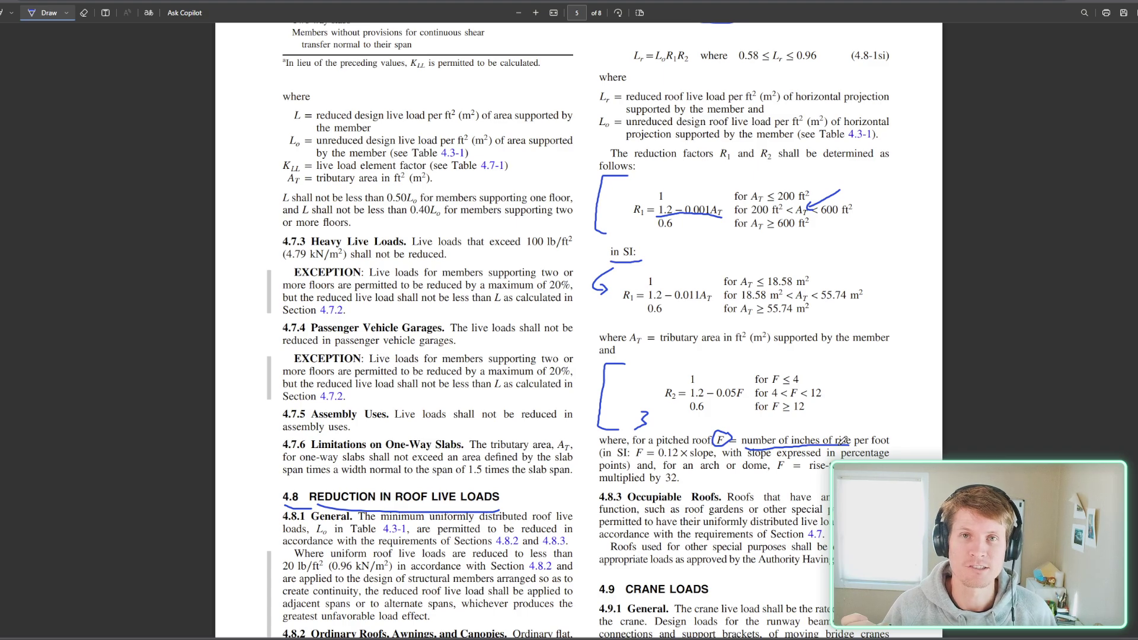
{"action": "left_click_drag", "start_coordinate": [837, 376], "coordinate": [807, 389]}
{"action": "mouse_move", "coordinate": [807, 353]}
{"action": "left_mouse_down"}
{"action": "mouse_move", "coordinate": [786, 367]}
{"action": "mouse_move", "coordinate": [797, 376]}
{"action": "left_mouse_up"}
{"action": "mouse_move", "coordinate": [700, 374]}
{"action": "left_mouse_down"}
{"action": "mouse_move", "coordinate": [682, 374]}
{"action": "mouse_move", "coordinate": [710, 384]}
{"action": "mouse_move", "coordinate": [692, 370]}
{"action": "left_mouse_up"}
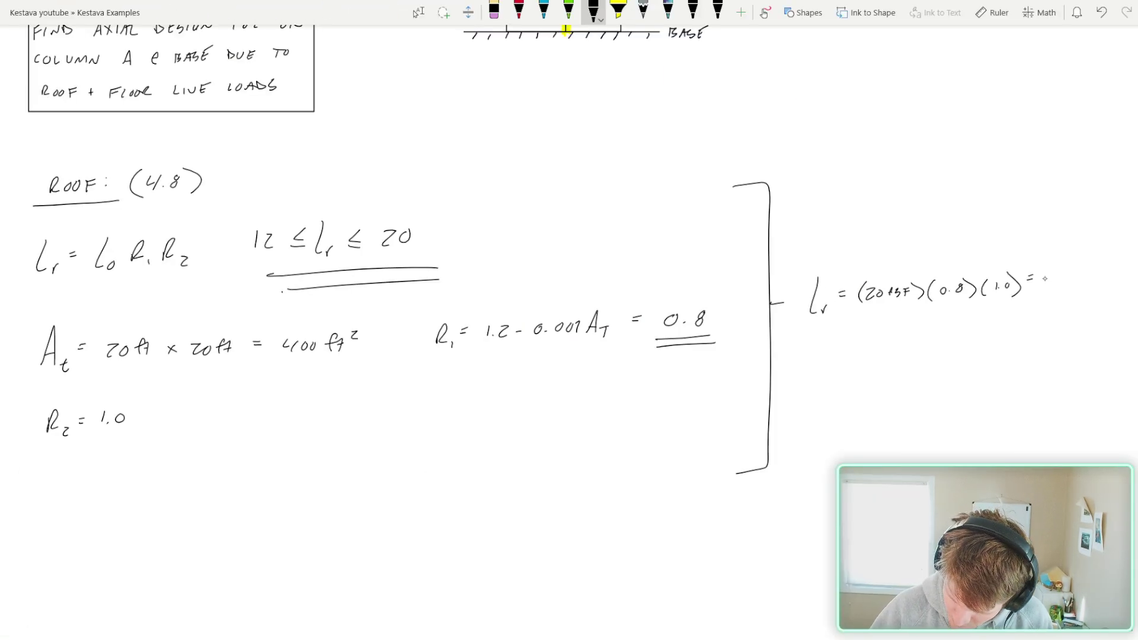
- In OneNote, write = 16 PSF after Lr, underline it and link it to the limits
{"action": "left_click_drag", "start_coordinate": [1048, 270], "coordinate": [1045, 282]}
{"action": "mouse_move", "coordinate": [1060, 271]}
{"action": "left_mouse_down"}
{"action": "mouse_move", "coordinate": [1056, 278]}
{"action": "mouse_move", "coordinate": [1075, 278]}
{"action": "left_mouse_up"}
{"action": "left_click_drag", "start_coordinate": [1086, 272], "coordinate": [1083, 279]}
{"action": "left_click_drag", "start_coordinate": [1082, 273], "coordinate": [1091, 290]}
{"action": "left_click_drag", "start_coordinate": [1027, 239], "coordinate": [353, 220]}
{"action": "left_click_drag", "start_coordinate": [354, 209], "coordinate": [372, 211]}
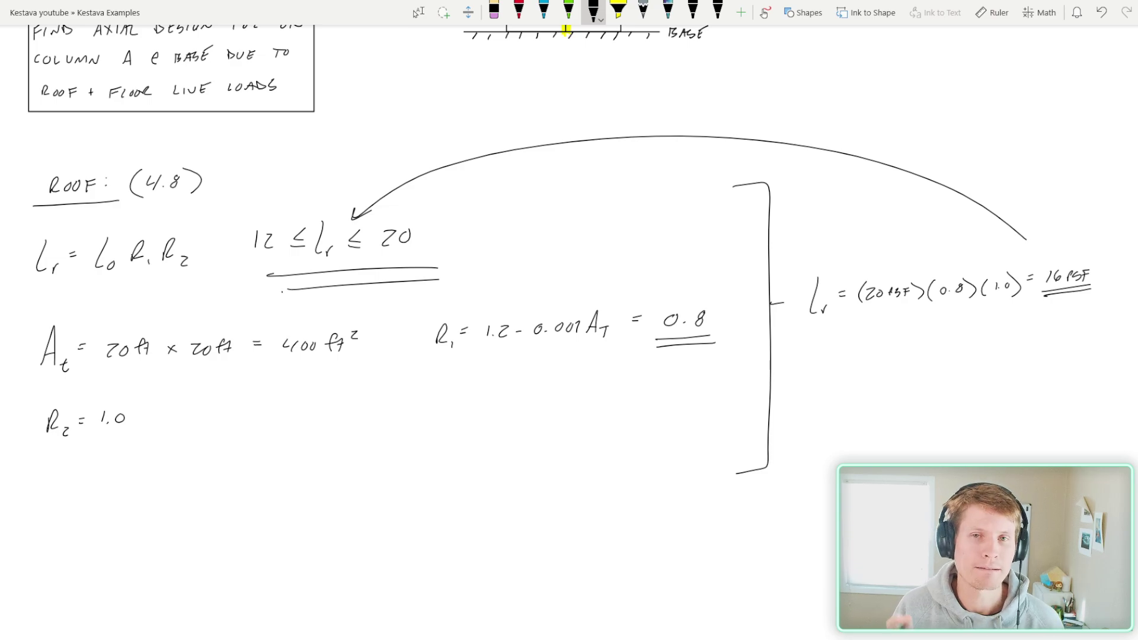
- Switch from OneNote back to the code PDF in Edge with Alt+Tab
{"action": "key", "text": "alt+Tab"}
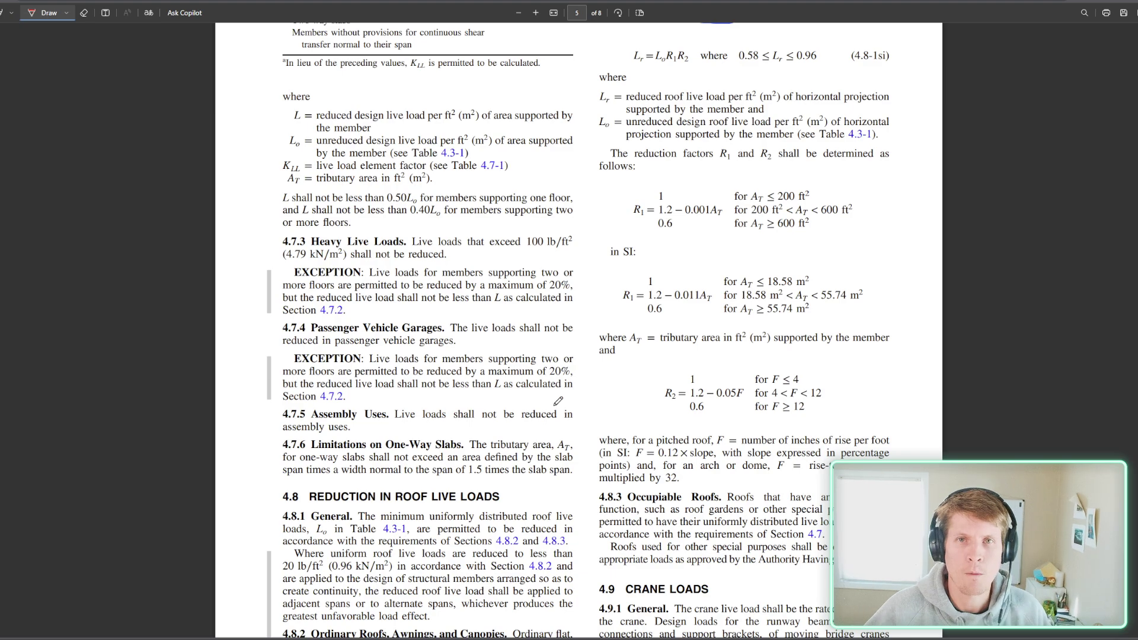
- Underline the (4.8-1) label, bracket Equation 4.7-1, underline its KLL·AT term, and reach Table 4.7-1
{"action": "scroll", "coordinate": [558, 401], "scroll_direction": "up", "scroll_amount": 7}
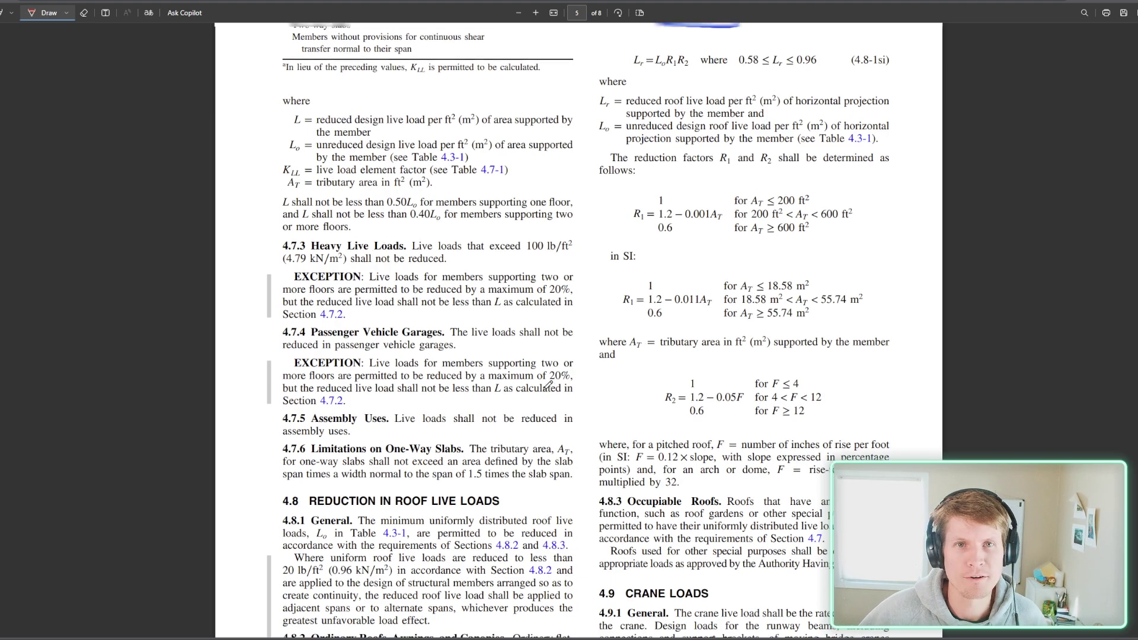
{"action": "scroll", "coordinate": [556, 406], "scroll_direction": "up", "scroll_amount": 6}
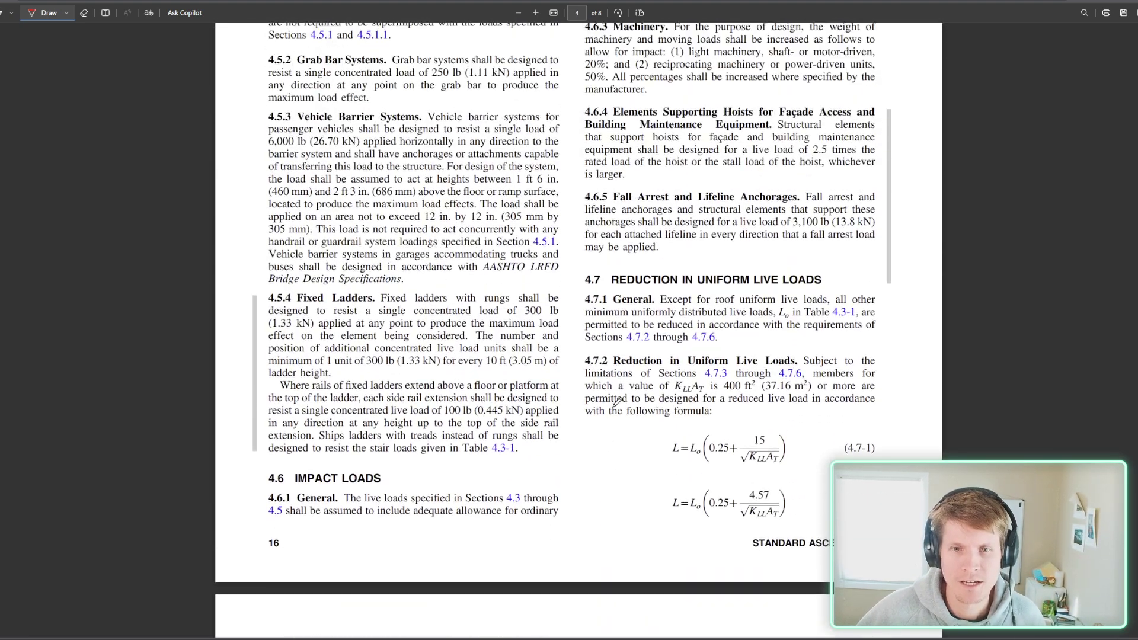
{"action": "left_click_drag", "start_coordinate": [584, 287], "coordinate": [616, 284]}
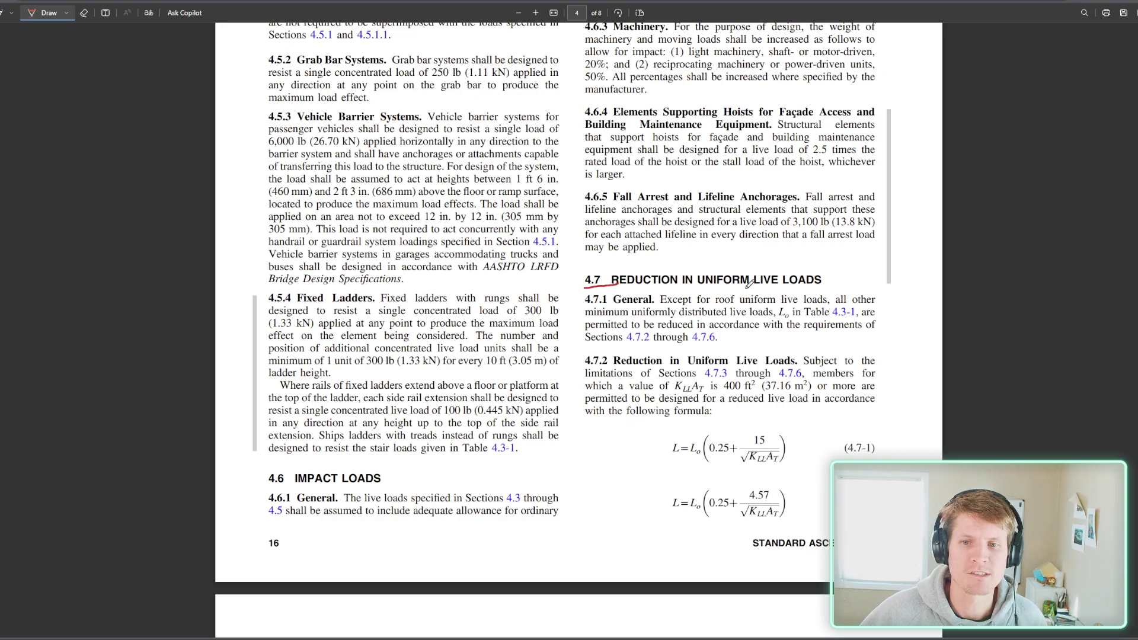
{"action": "scroll", "coordinate": [806, 293], "scroll_direction": "down", "scroll_amount": 1}
{"action": "scroll", "coordinate": [778, 264], "scroll_direction": "down", "scroll_amount": 1}
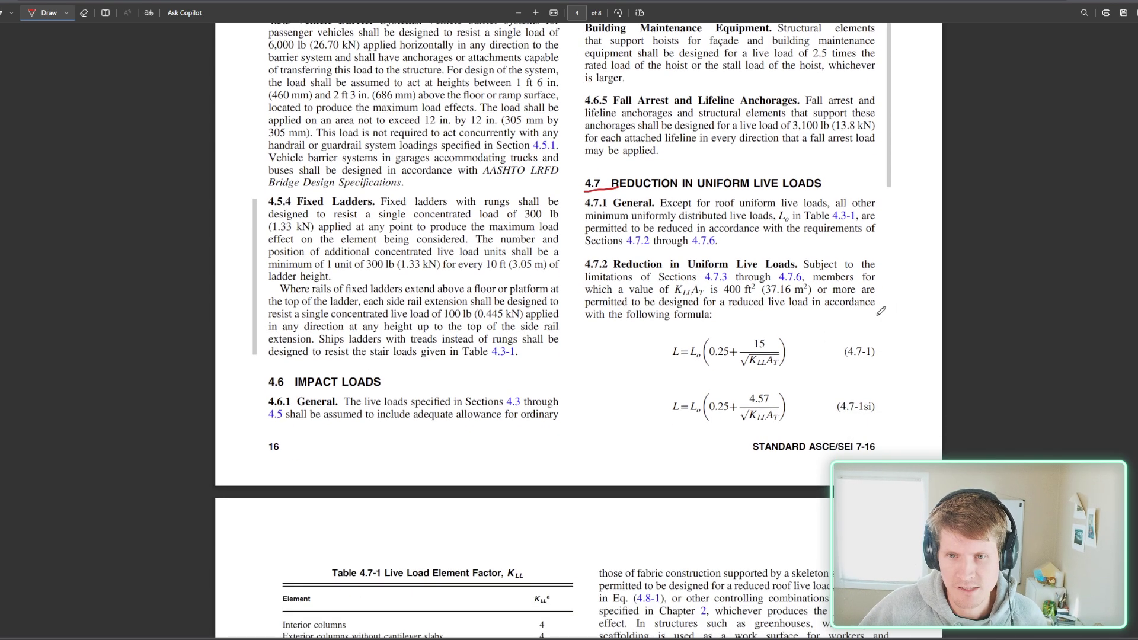
{"action": "mouse_move", "coordinate": [868, 324]}
{"action": "left_mouse_down"}
{"action": "mouse_move", "coordinate": [888, 380]}
{"action": "mouse_move", "coordinate": [858, 388]}
{"action": "left_mouse_up"}
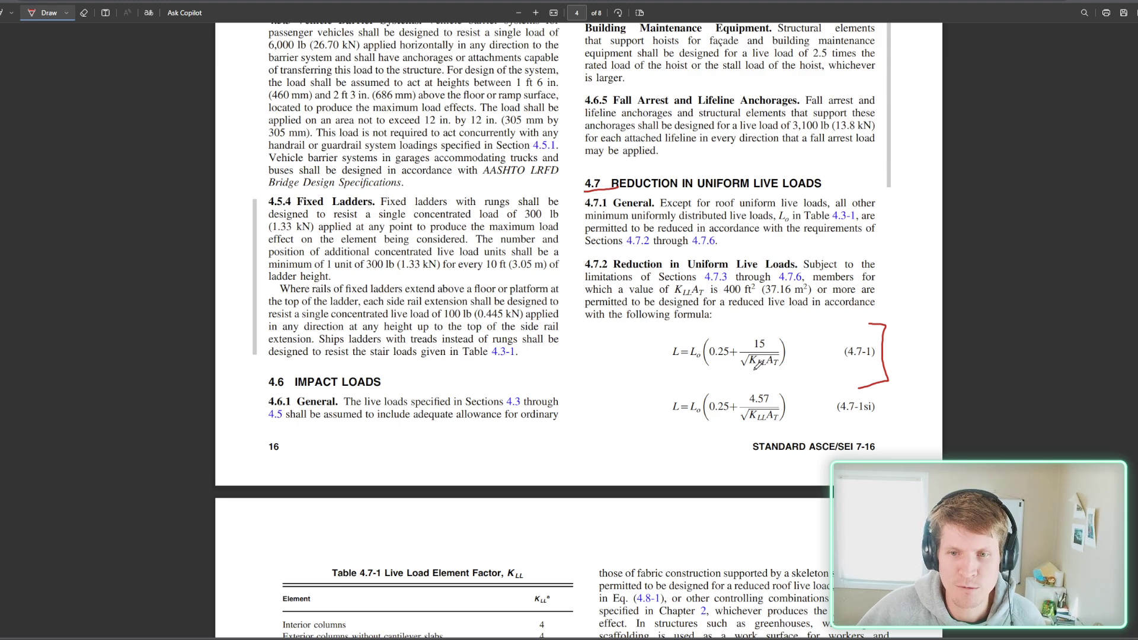
{"action": "left_click_drag", "start_coordinate": [749, 369], "coordinate": [778, 368]}
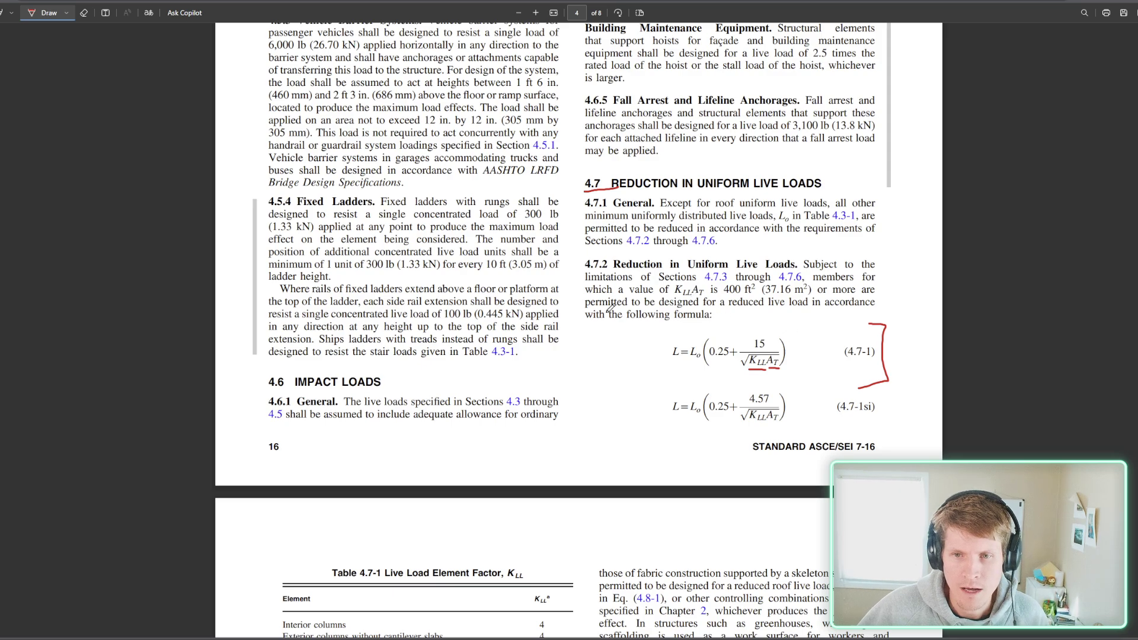
{"action": "scroll", "coordinate": [546, 307], "scroll_direction": "down", "scroll_amount": 3}
{"action": "scroll", "coordinate": [553, 308], "scroll_direction": "down", "scroll_amount": 1}
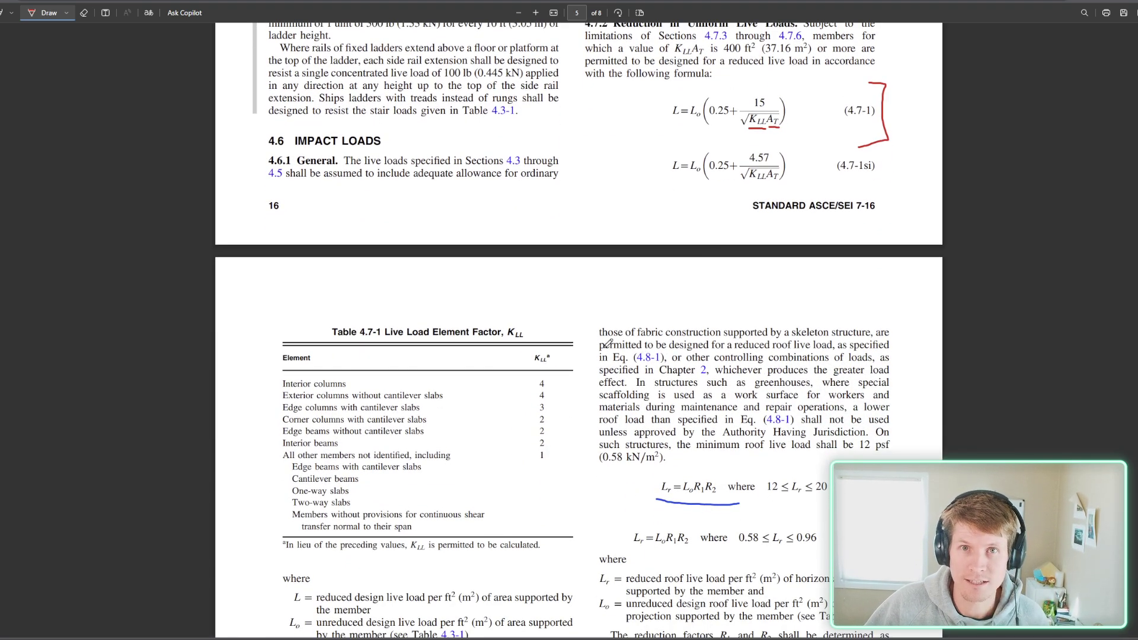
{"action": "scroll", "coordinate": [570, 359], "scroll_direction": "down", "scroll_amount": 2}
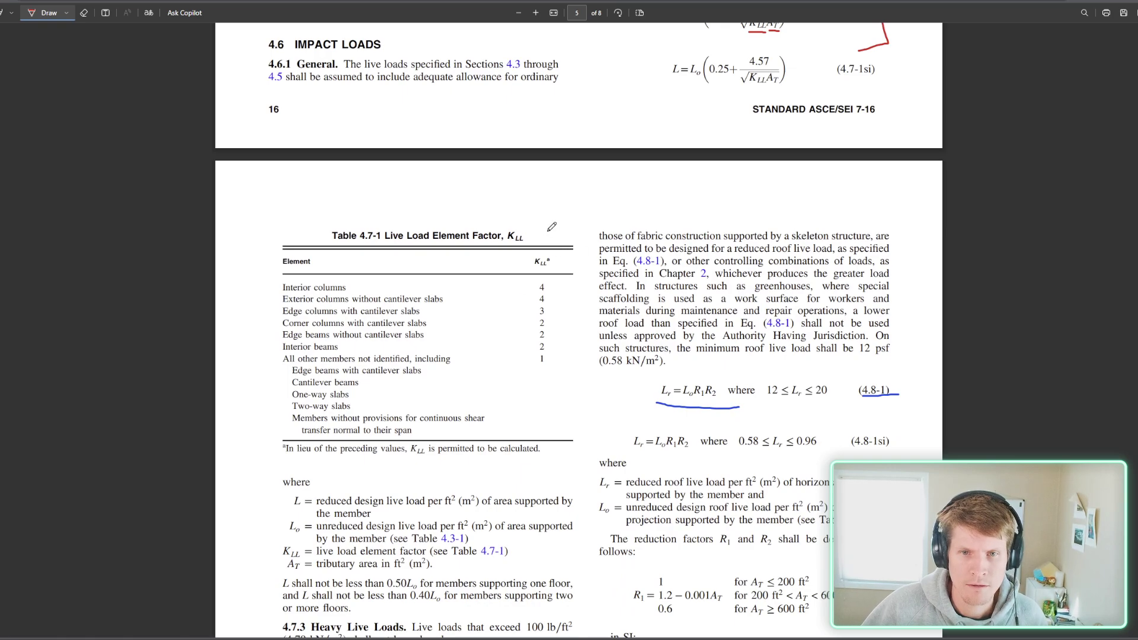
- In red, bracket Table 4.7-1, underline Interior columns, circle K_LL 4, and mark the AT definitions
{"action": "mouse_move", "coordinate": [546, 228]}
{"action": "left_mouse_down"}
{"action": "mouse_move", "coordinate": [578, 233]}
{"action": "mouse_move", "coordinate": [574, 439]}
{"action": "mouse_move", "coordinate": [559, 471]}
{"action": "left_mouse_up"}
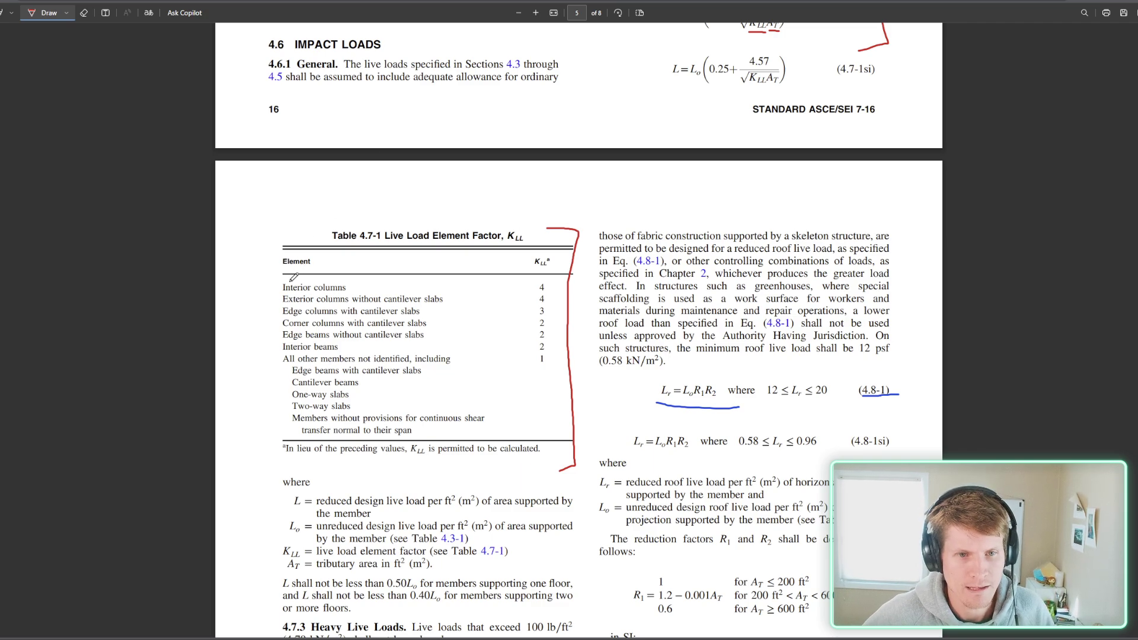
{"action": "left_click_drag", "start_coordinate": [283, 291], "coordinate": [345, 293]}
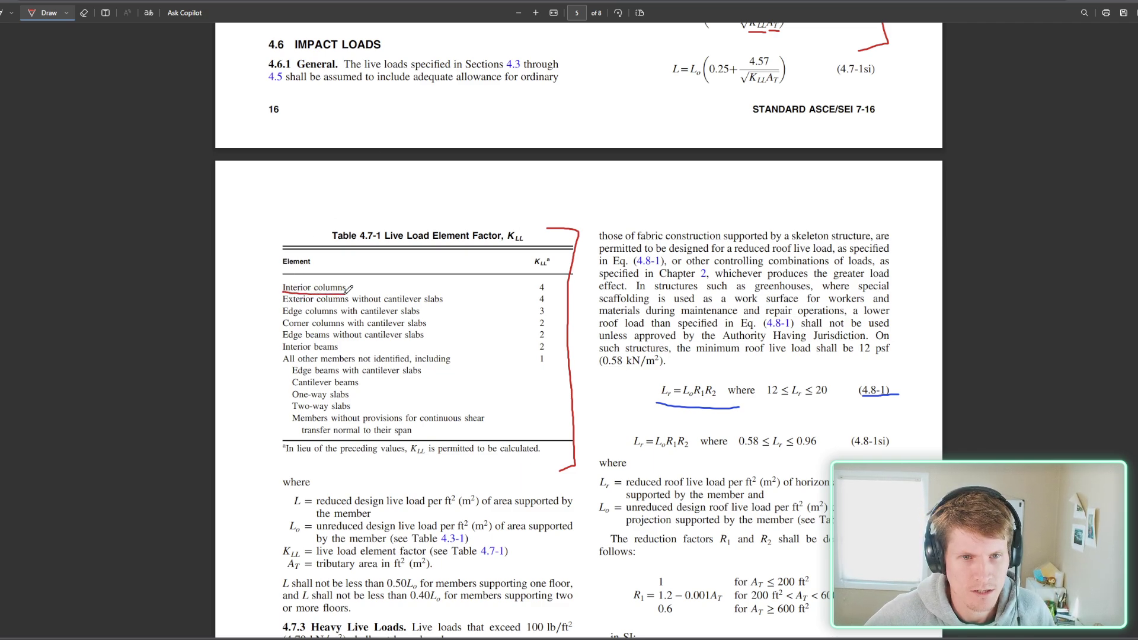
{"action": "mouse_move", "coordinate": [552, 276]}
{"action": "left_mouse_down"}
{"action": "mouse_move", "coordinate": [533, 279]}
{"action": "mouse_move", "coordinate": [555, 295]}
{"action": "mouse_move", "coordinate": [555, 281]}
{"action": "left_mouse_up"}
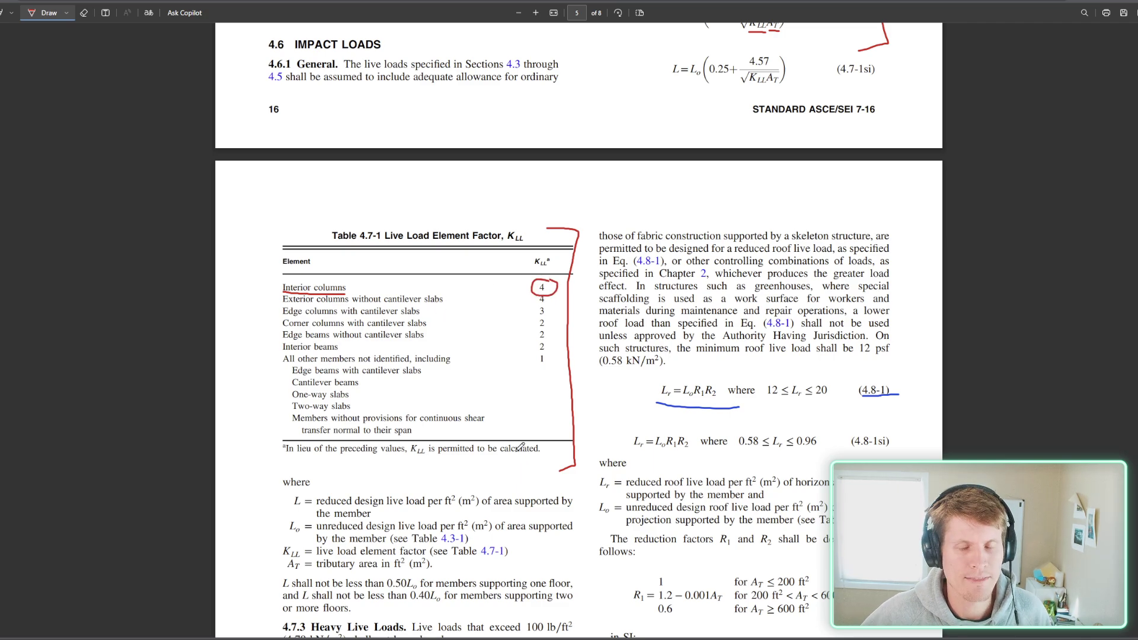
{"action": "scroll", "coordinate": [531, 423], "scroll_direction": "down", "scroll_amount": 1}
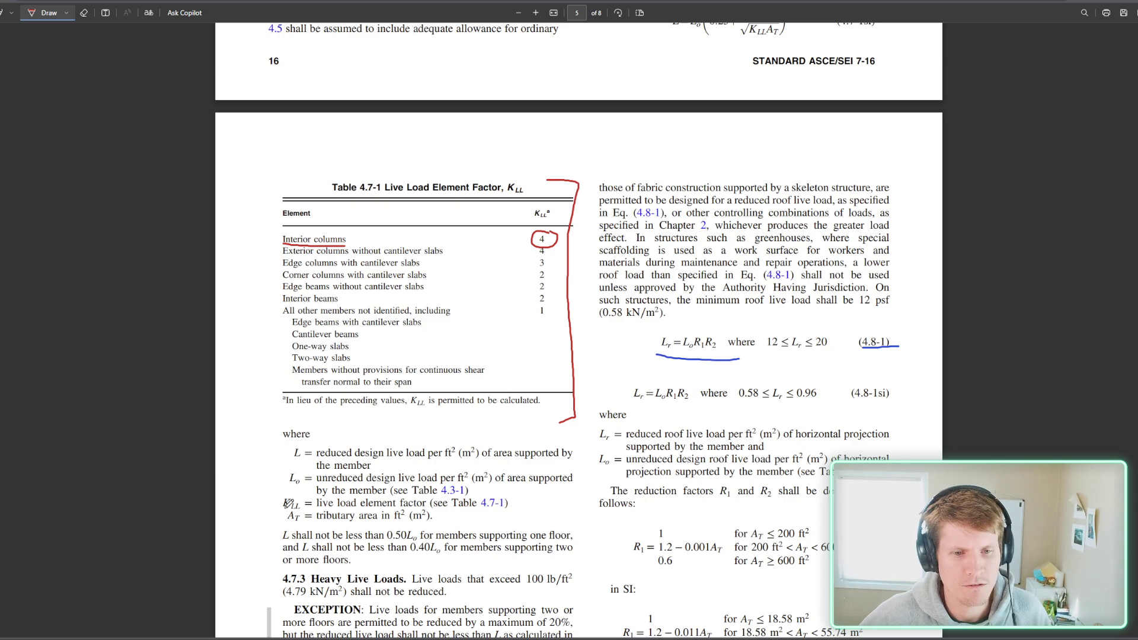
{"action": "left_click_drag", "start_coordinate": [271, 524], "coordinate": [317, 522]}
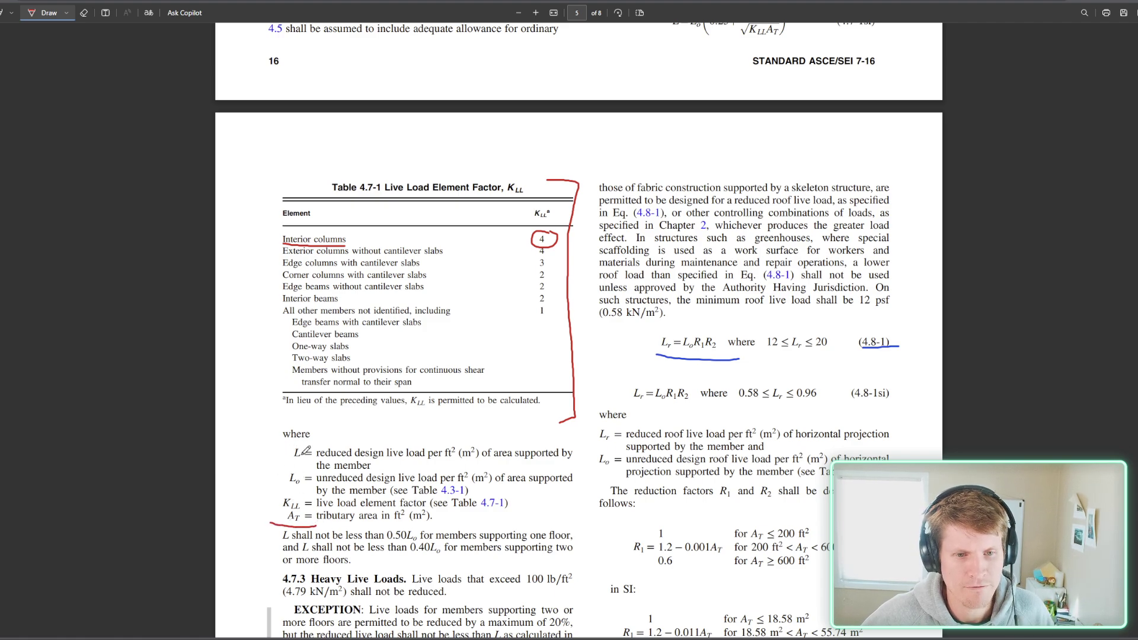
{"action": "mouse_move", "coordinate": [293, 442]}
{"action": "left_mouse_down"}
{"action": "mouse_move", "coordinate": [269, 442]}
{"action": "mouse_move", "coordinate": [272, 525]}
{"action": "left_mouse_up"}
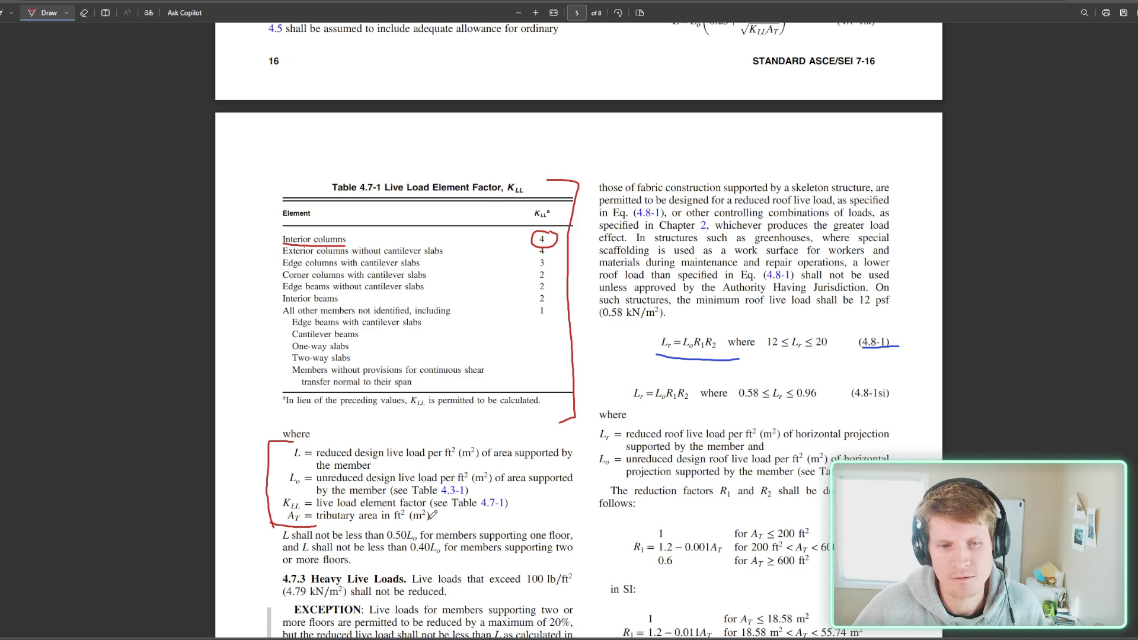
{"action": "scroll", "coordinate": [539, 489], "scroll_direction": "up", "scroll_amount": 5}
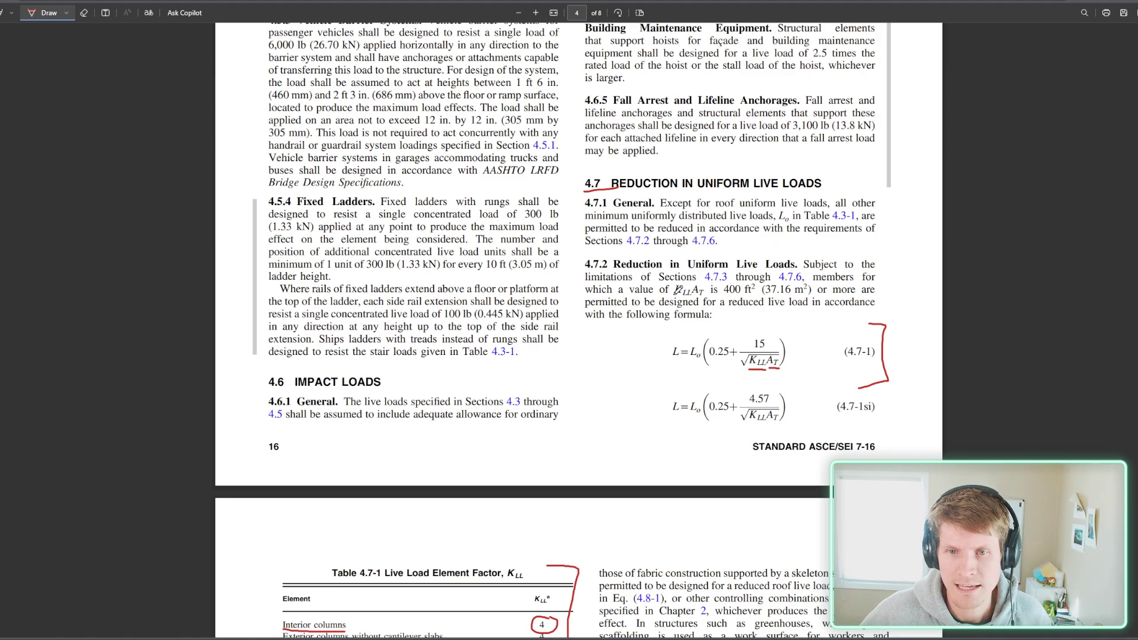
{"action": "left_click_drag", "start_coordinate": [674, 294], "coordinate": [705, 294]}
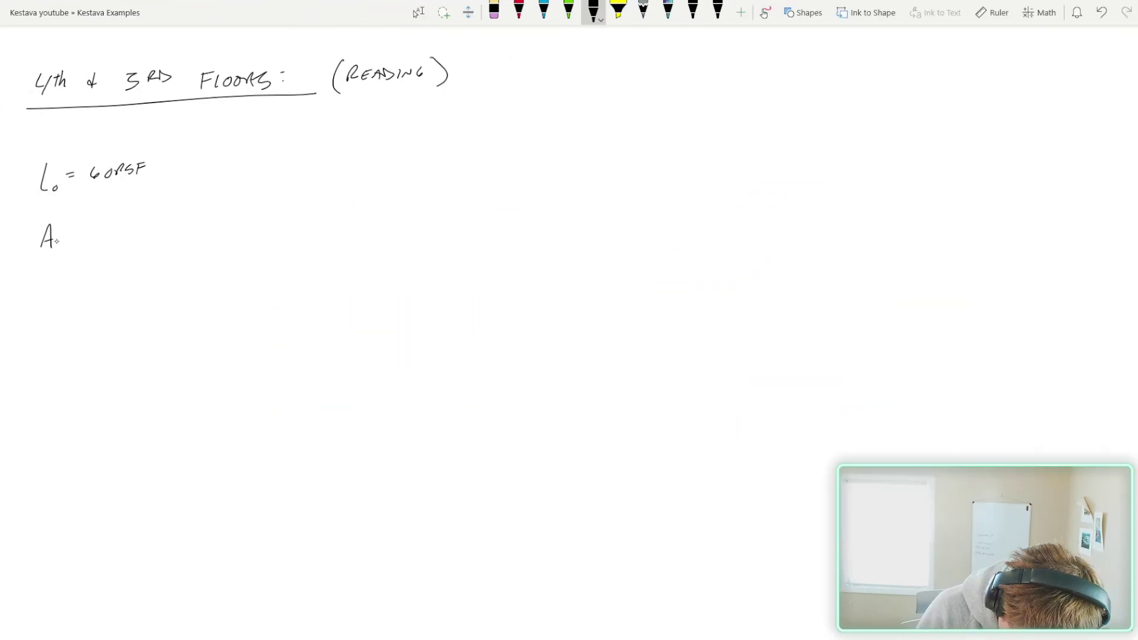
- In OneNote, write At = 400 ft² under the reading floors heading
{"action": "left_click_drag", "start_coordinate": [55, 241], "coordinate": [65, 239]}
{"action": "mouse_move", "coordinate": [60, 241]}
{"action": "left_mouse_down"}
{"action": "mouse_move", "coordinate": [59, 252]}
{"action": "mouse_move", "coordinate": [80, 231]}
{"action": "left_mouse_up"}
{"action": "left_click_drag", "start_coordinate": [72, 235], "coordinate": [107, 234]}
{"action": "mouse_move", "coordinate": [104, 229]}
{"action": "left_mouse_down"}
{"action": "mouse_move", "coordinate": [104, 240]}
{"action": "mouse_move", "coordinate": [113, 231]}
{"action": "left_mouse_up"}
{"action": "left_click_drag", "start_coordinate": [122, 231], "coordinate": [139, 230]}
{"action": "left_click_drag", "start_coordinate": [141, 226], "coordinate": [141, 237]}
{"action": "left_click_drag", "start_coordinate": [136, 230], "coordinate": [159, 225]}
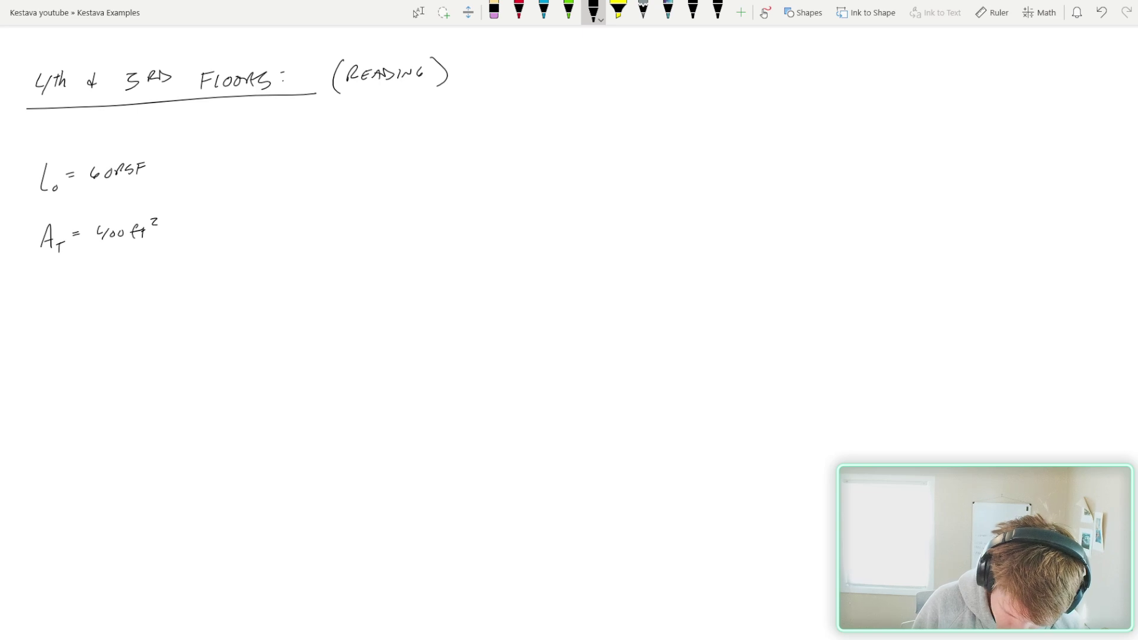
- Write the doubled tributary area A_T × 2 = 800 ft² and K_LL = 4
{"action": "left_click_drag", "start_coordinate": [179, 224], "coordinate": [188, 233]}
{"action": "mouse_move", "coordinate": [188, 224]}
{"action": "left_mouse_down"}
{"action": "mouse_move", "coordinate": [179, 234]}
{"action": "mouse_move", "coordinate": [247, 216]}
{"action": "left_mouse_up"}
{"action": "left_click_drag", "start_coordinate": [240, 221], "coordinate": [265, 225]}
{"action": "left_click_drag", "start_coordinate": [280, 216], "coordinate": [286, 221]}
{"action": "mouse_move", "coordinate": [307, 208]}
{"action": "left_mouse_down"}
{"action": "mouse_move", "coordinate": [302, 222]}
{"action": "mouse_move", "coordinate": [313, 213]}
{"action": "left_mouse_up"}
{"action": "mouse_move", "coordinate": [312, 209]}
{"action": "left_mouse_down"}
{"action": "mouse_move", "coordinate": [310, 221]}
{"action": "mouse_move", "coordinate": [333, 206]}
{"action": "mouse_move", "coordinate": [378, 218]}
{"action": "left_mouse_up"}
{"action": "left_click_drag", "start_coordinate": [389, 202], "coordinate": [390, 218]}
{"action": "left_click_drag", "start_coordinate": [394, 214], "coordinate": [393, 221]}
{"action": "left_click_drag", "start_coordinate": [401, 215], "coordinate": [400, 221]}
{"action": "left_click_drag", "start_coordinate": [412, 207], "coordinate": [419, 206]}
{"action": "mouse_move", "coordinate": [412, 212]}
{"action": "left_mouse_down"}
{"action": "mouse_move", "coordinate": [439, 208]}
{"action": "mouse_move", "coordinate": [437, 218]}
{"action": "left_mouse_up"}
- Write the check K_LL A_T = 3200 ft² > 400 ft²
{"action": "left_click_drag", "start_coordinate": [40, 293], "coordinate": [51, 292]}
{"action": "left_click_drag", "start_coordinate": [72, 278], "coordinate": [71, 292]}
{"action": "left_click_drag", "start_coordinate": [84, 284], "coordinate": [92, 292]}
{"action": "left_click_drag", "start_coordinate": [102, 279], "coordinate": [147, 283]}
{"action": "left_click_drag", "start_coordinate": [153, 274], "coordinate": [162, 277]}
{"action": "mouse_move", "coordinate": [177, 271]}
{"action": "left_mouse_down"}
{"action": "mouse_move", "coordinate": [172, 284]}
{"action": "mouse_move", "coordinate": [180, 278]}
{"action": "left_mouse_up"}
{"action": "left_click_drag", "start_coordinate": [182, 274], "coordinate": [181, 284]}
{"action": "mouse_move", "coordinate": [189, 267]}
{"action": "left_mouse_down"}
{"action": "mouse_move", "coordinate": [219, 283]}
{"action": "mouse_move", "coordinate": [255, 282]}
{"action": "left_mouse_up"}
{"action": "left_click_drag", "start_coordinate": [262, 273], "coordinate": [269, 274]}
{"action": "mouse_move", "coordinate": [285, 266]}
{"action": "left_mouse_down"}
{"action": "mouse_move", "coordinate": [279, 279]}
{"action": "mouse_move", "coordinate": [288, 273]}
{"action": "left_mouse_up"}
{"action": "mouse_move", "coordinate": [290, 268]}
{"action": "left_mouse_down"}
{"action": "mouse_move", "coordinate": [289, 279]}
{"action": "mouse_move", "coordinate": [365, 257]}
{"action": "left_mouse_up"}
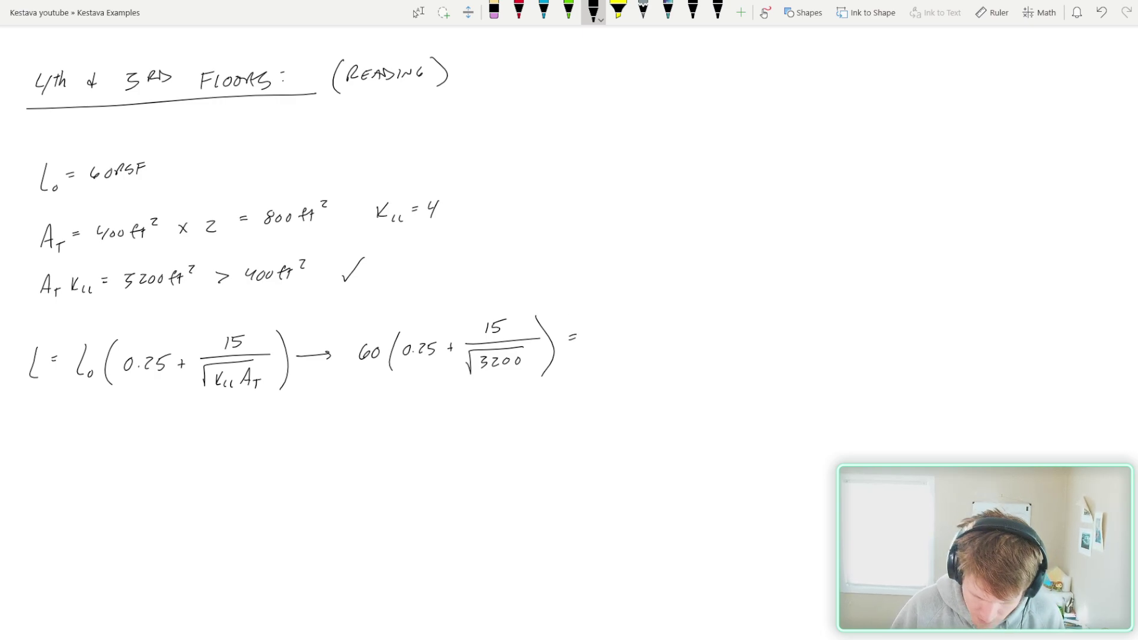
- Solve the reduction equation to 0.515 L₀ = 31 PSF and double-underline the result
{"action": "left_click_drag", "start_coordinate": [368, 377], "coordinate": [372, 431]}
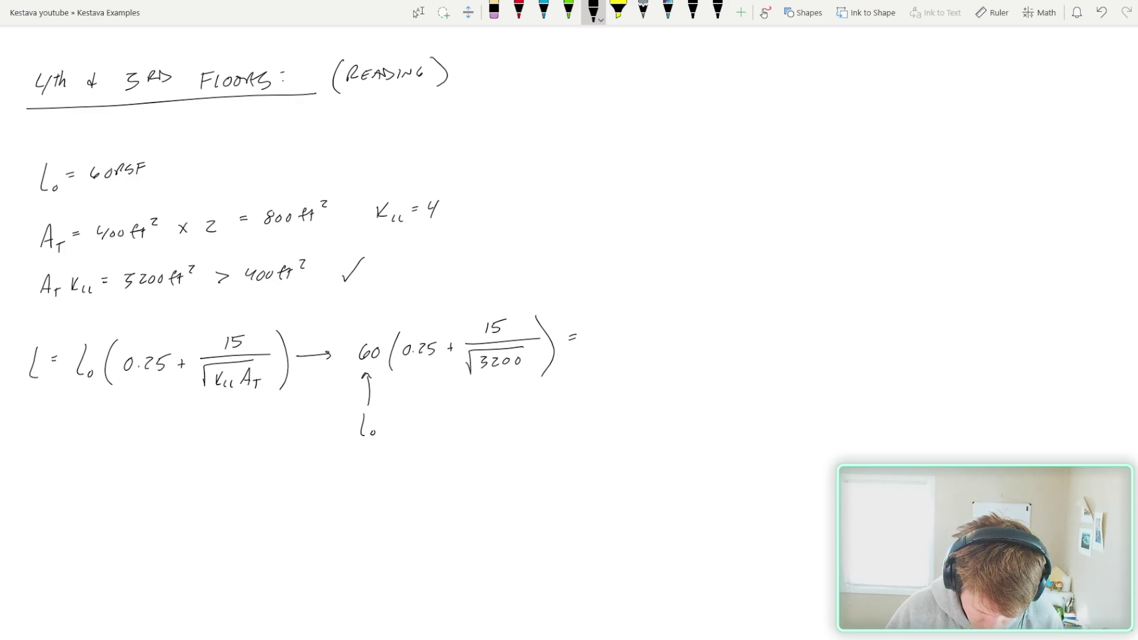
{"action": "mouse_move", "coordinate": [600, 322]}
{"action": "left_mouse_down"}
{"action": "mouse_move", "coordinate": [597, 331]}
{"action": "mouse_move", "coordinate": [602, 321]}
{"action": "mouse_move", "coordinate": [616, 331]}
{"action": "mouse_move", "coordinate": [625, 318]}
{"action": "mouse_move", "coordinate": [634, 331]}
{"action": "left_mouse_up"}
{"action": "left_click_drag", "start_coordinate": [637, 319], "coordinate": [651, 330]}
{"action": "left_click_drag", "start_coordinate": [663, 324], "coordinate": [661, 324]}
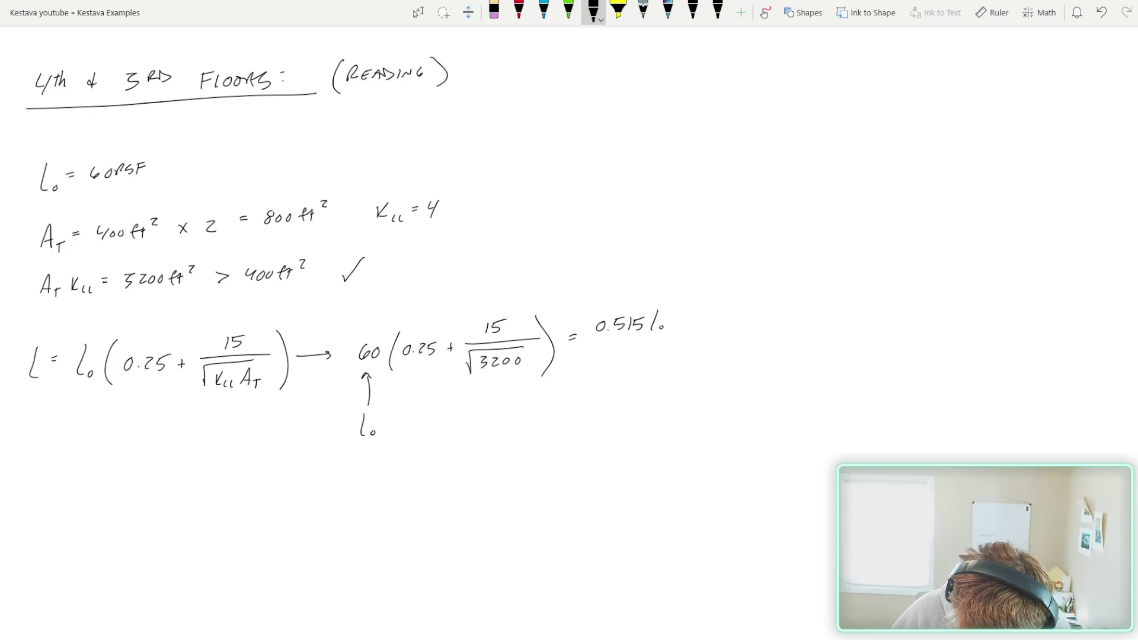
{"action": "mouse_move", "coordinate": [596, 304]}
{"action": "left_mouse_down"}
{"action": "mouse_move", "coordinate": [587, 313]}
{"action": "mouse_move", "coordinate": [644, 343]}
{"action": "mouse_move", "coordinate": [592, 299]}
{"action": "left_mouse_up"}
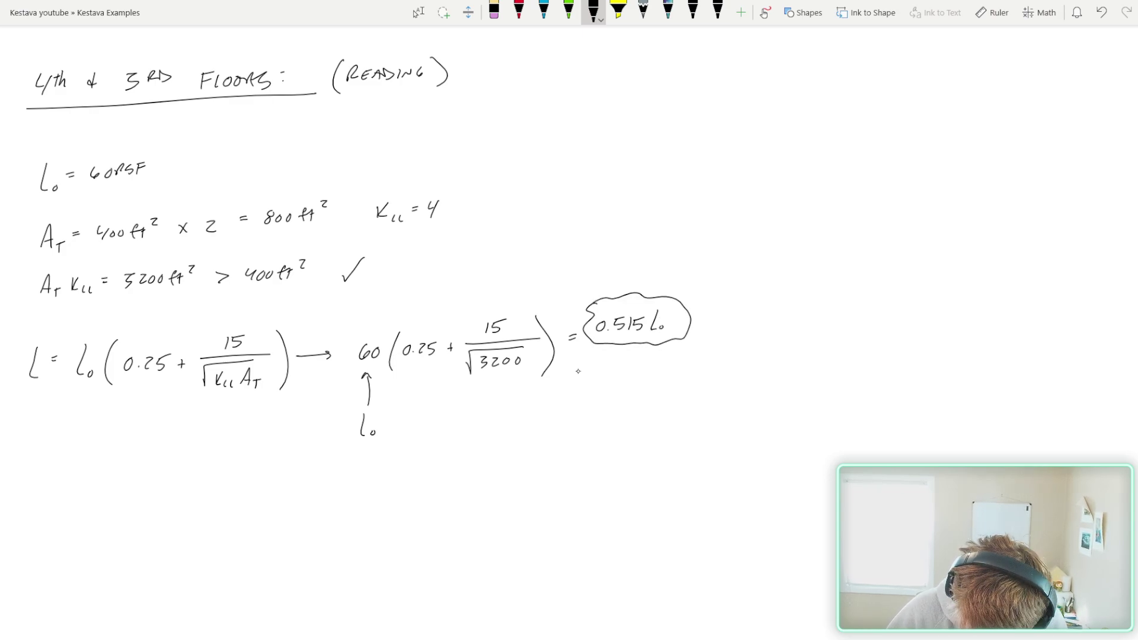
{"action": "left_click_drag", "start_coordinate": [574, 367], "coordinate": [582, 366]}
{"action": "mouse_move", "coordinate": [573, 372]}
{"action": "left_mouse_down"}
{"action": "mouse_move", "coordinate": [609, 364]}
{"action": "mouse_move", "coordinate": [607, 376]}
{"action": "mouse_move", "coordinate": [647, 376]}
{"action": "left_mouse_up"}
{"action": "left_click_drag", "start_coordinate": [647, 363], "coordinate": [654, 368]}
{"action": "left_click_drag", "start_coordinate": [593, 391], "coordinate": [665, 383]}
{"action": "left_click_drag", "start_coordinate": [594, 395], "coordinate": [671, 389]}
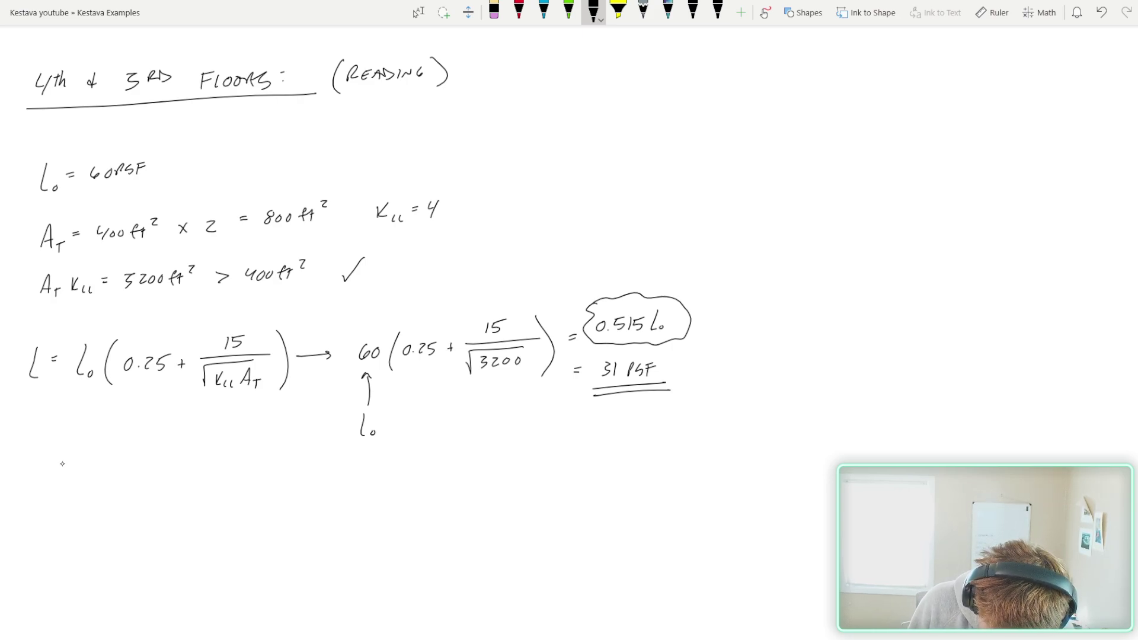
- Write the minimums 0.5 L₀ for single floor and 0.4 L₀ for two or more floors
{"action": "mouse_move", "coordinate": [62, 466]}
{"action": "left_mouse_down"}
{"action": "mouse_move", "coordinate": [58, 478]}
{"action": "mouse_move", "coordinate": [63, 466]}
{"action": "mouse_move", "coordinate": [110, 475]}
{"action": "left_mouse_up"}
{"action": "left_click", "coordinate": [70, 475]}
{"action": "left_click_drag", "start_coordinate": [115, 470], "coordinate": [115, 471]}
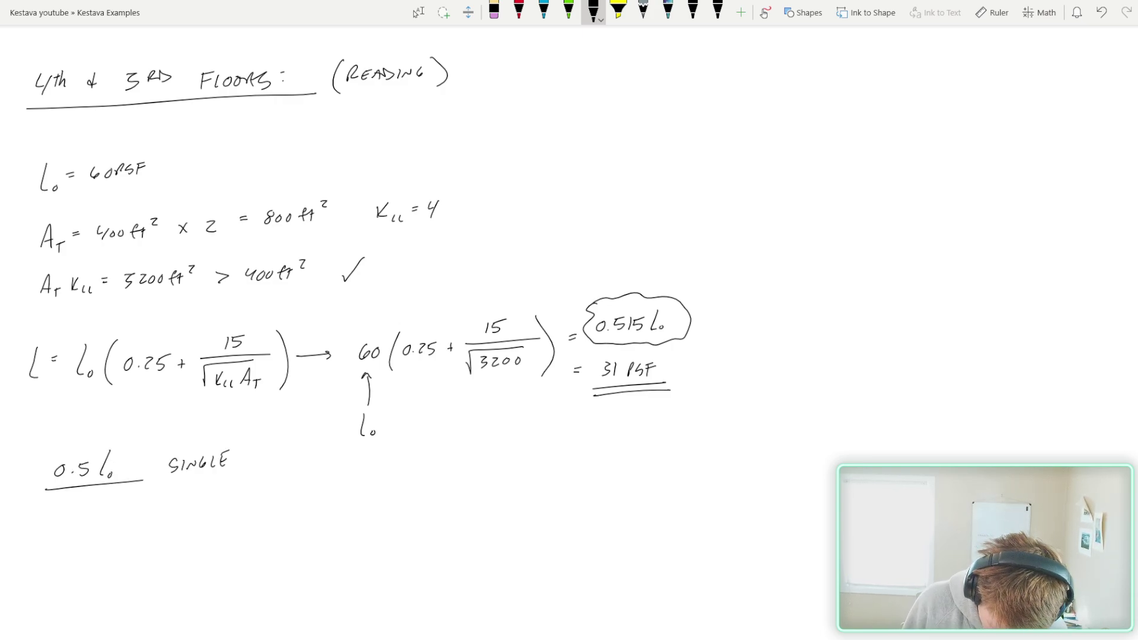
{"action": "mouse_move", "coordinate": [59, 507]}
{"action": "left_mouse_down"}
{"action": "mouse_move", "coordinate": [52, 516]}
{"action": "mouse_move", "coordinate": [110, 510]}
{"action": "left_mouse_up"}
{"action": "left_click", "coordinate": [69, 515]}
{"action": "left_click_drag", "start_coordinate": [49, 533], "coordinate": [227, 504]}
{"action": "left_click_drag", "start_coordinate": [245, 503], "coordinate": [260, 501]}
- Write the 0.515 > 0.4 check and circle A_T in red
{"action": "left_click_drag", "start_coordinate": [282, 503], "coordinate": [500, 484]}
{"action": "left_click", "coordinate": [408, 498]}
{"action": "left_click", "coordinate": [510, 490]}
{"action": "mouse_move", "coordinate": [517, 483]}
{"action": "left_mouse_down"}
{"action": "mouse_move", "coordinate": [527, 492]}
{"action": "mouse_move", "coordinate": [591, 464]}
{"action": "left_mouse_up"}
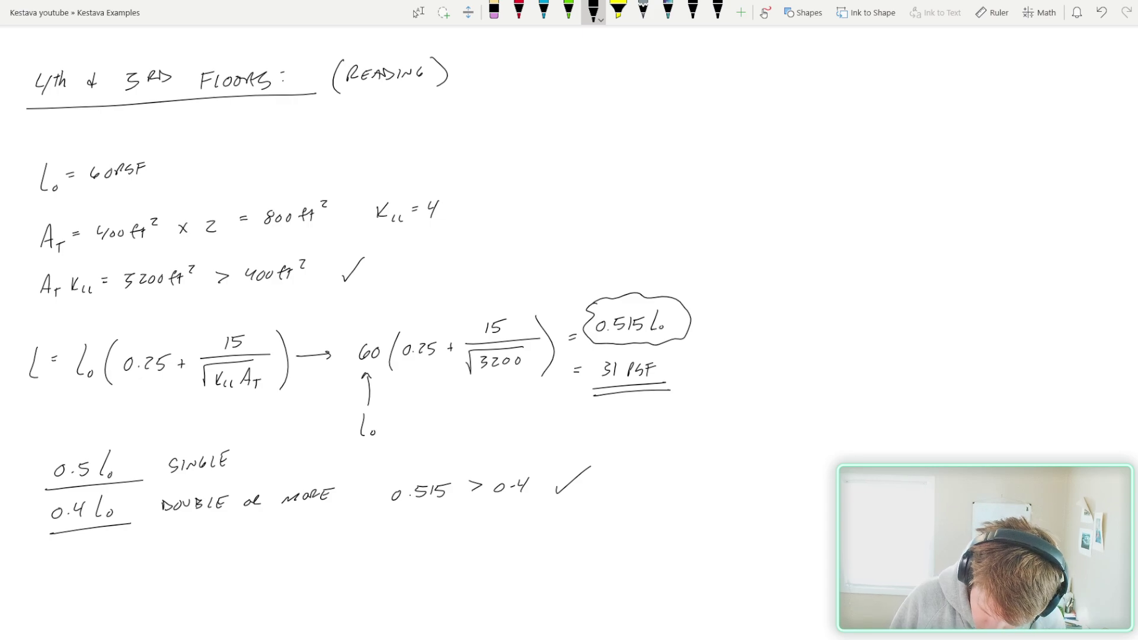
{"action": "left_click", "coordinate": [518, 11]}
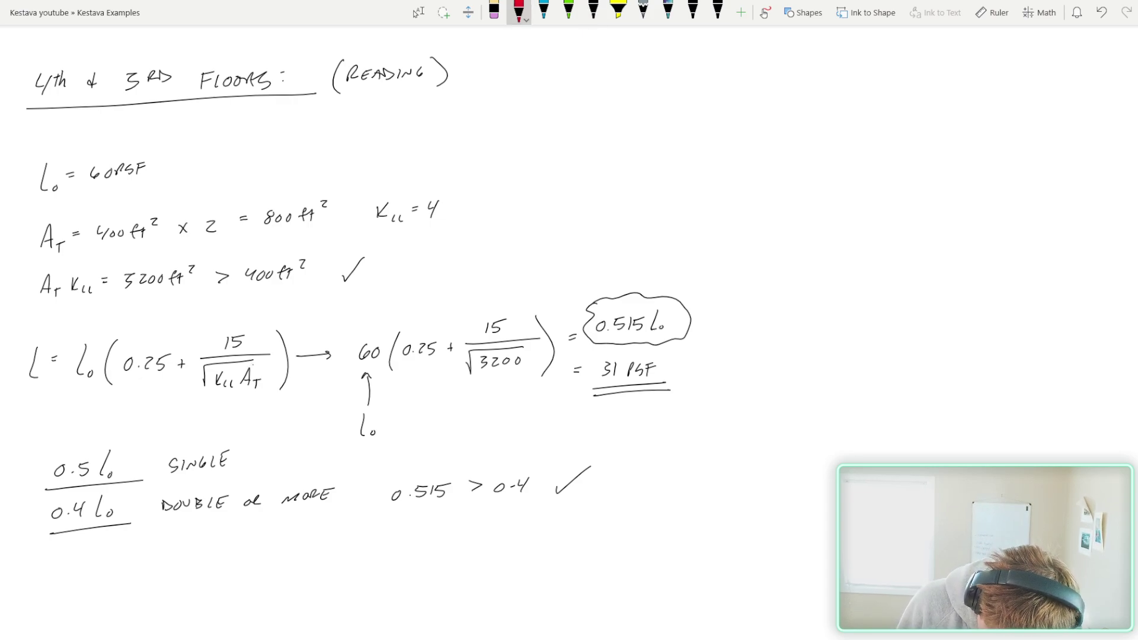
{"action": "mouse_move", "coordinate": [254, 362]}
{"action": "left_mouse_down"}
{"action": "mouse_move", "coordinate": [238, 382]}
{"action": "mouse_move", "coordinate": [267, 391]}
{"action": "mouse_move", "coordinate": [250, 363]}
{"action": "left_mouse_up"}
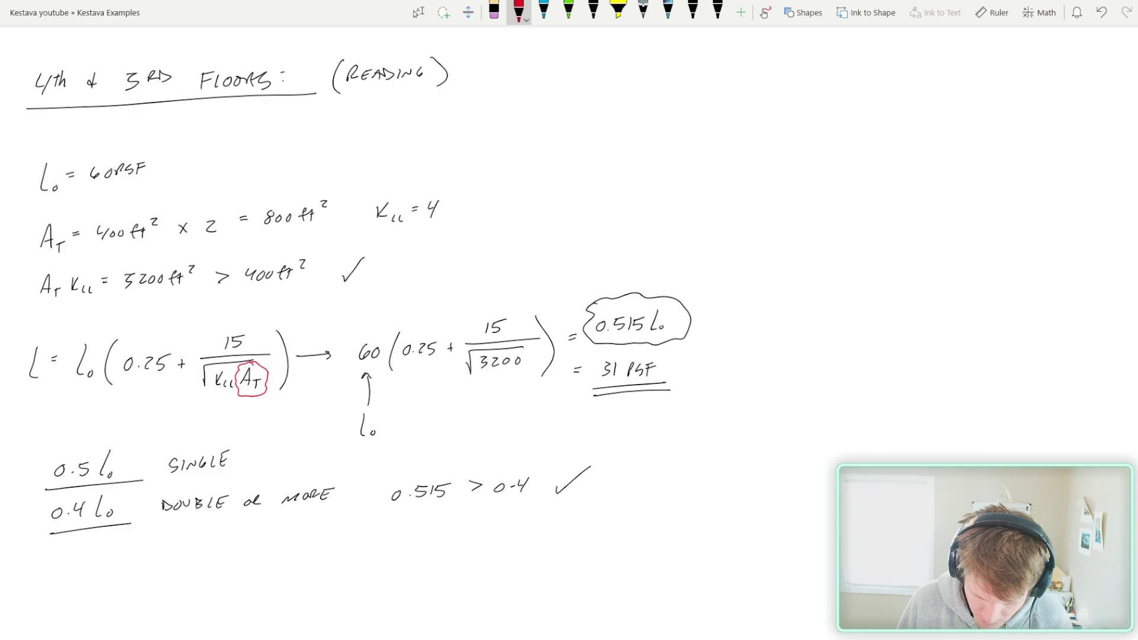
- Draw red arrows to the circled A_T and the 0.515 L₀ result
{"action": "mouse_move", "coordinate": [268, 428]}
{"action": "left_mouse_down"}
{"action": "mouse_move", "coordinate": [257, 400]}
{"action": "mouse_move", "coordinate": [265, 407]}
{"action": "left_mouse_up"}
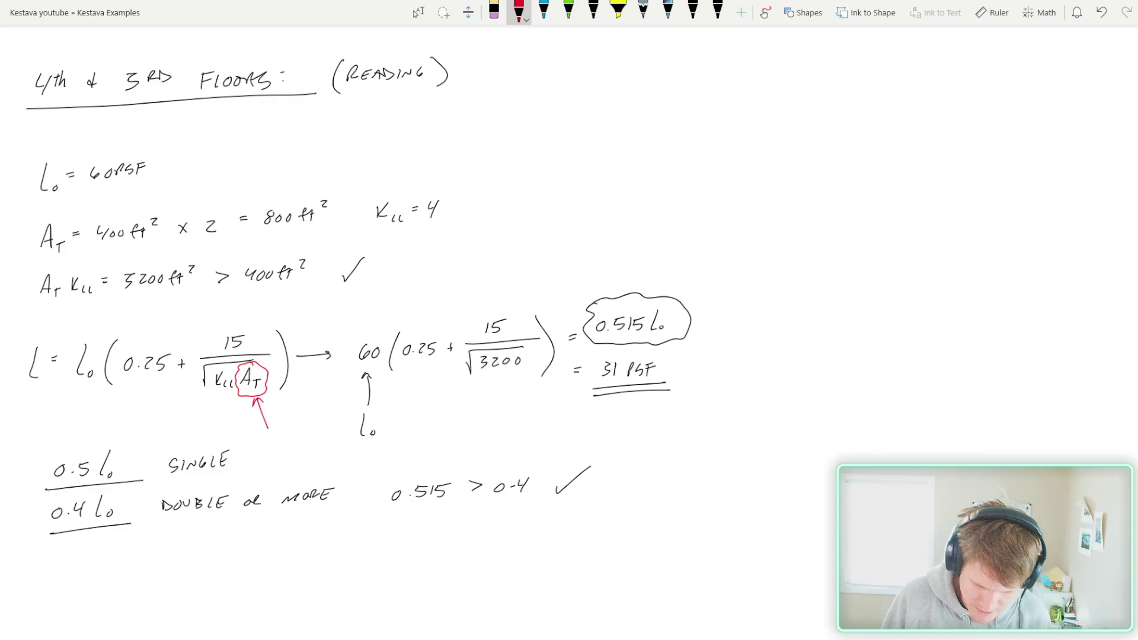
{"action": "left_click_drag", "start_coordinate": [649, 233], "coordinate": [631, 305]}
{"action": "left_click_drag", "start_coordinate": [627, 294], "coordinate": [637, 295]}
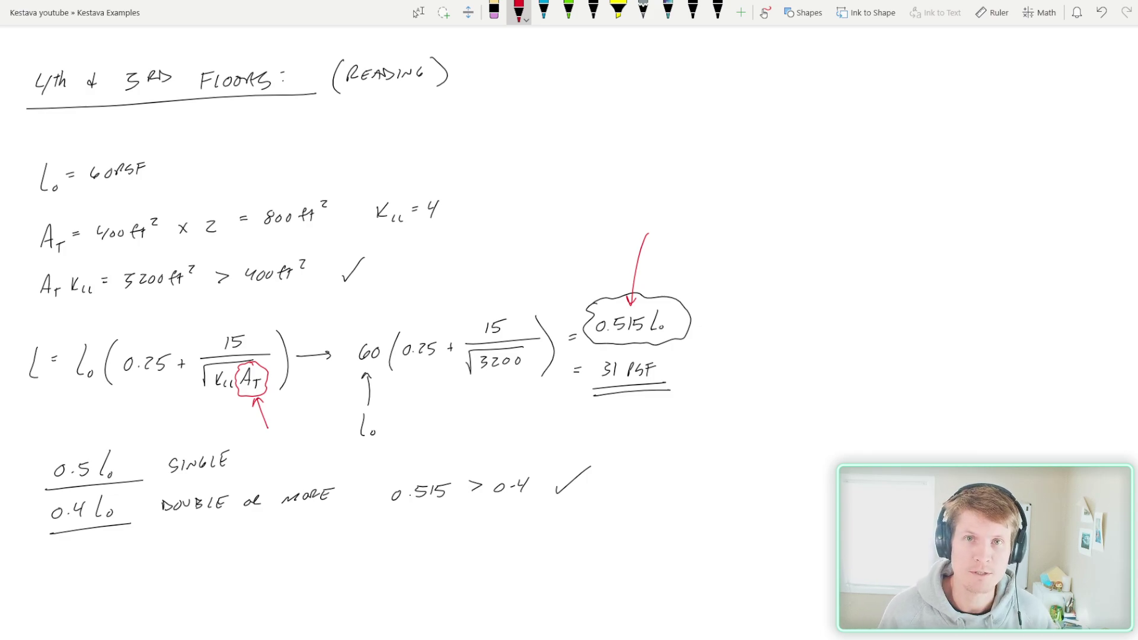
- Write 0.28 in red, cross it out, and underline the 0.4 limit
{"action": "left_click", "coordinate": [675, 208]}
{"action": "left_click_drag", "start_coordinate": [663, 199], "coordinate": [702, 208]}
{"action": "left_click_drag", "start_coordinate": [717, 194], "coordinate": [715, 194]}
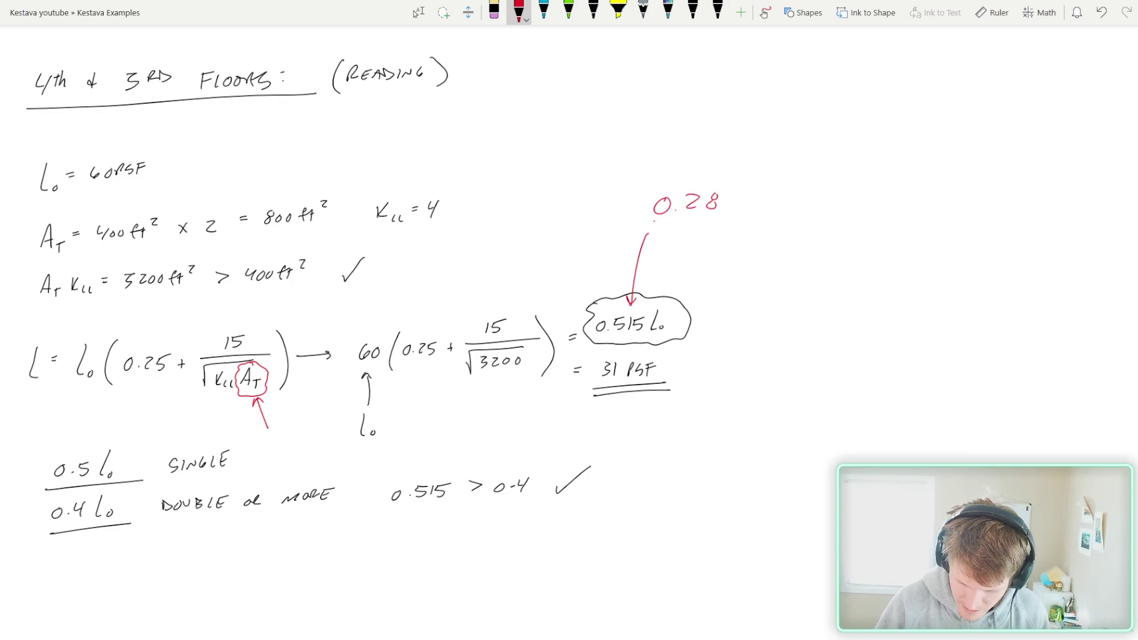
{"action": "left_click_drag", "start_coordinate": [653, 221], "coordinate": [731, 213]}
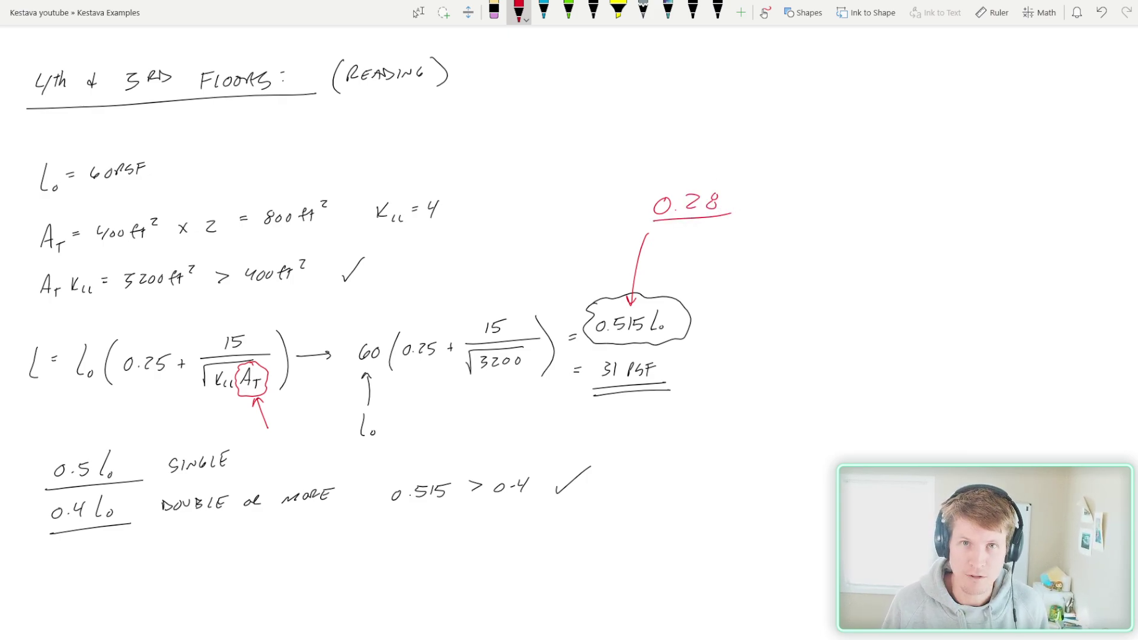
{"action": "left_click_drag", "start_coordinate": [736, 184], "coordinate": [767, 217]}
{"action": "left_click_drag", "start_coordinate": [766, 172], "coordinate": [746, 223]}
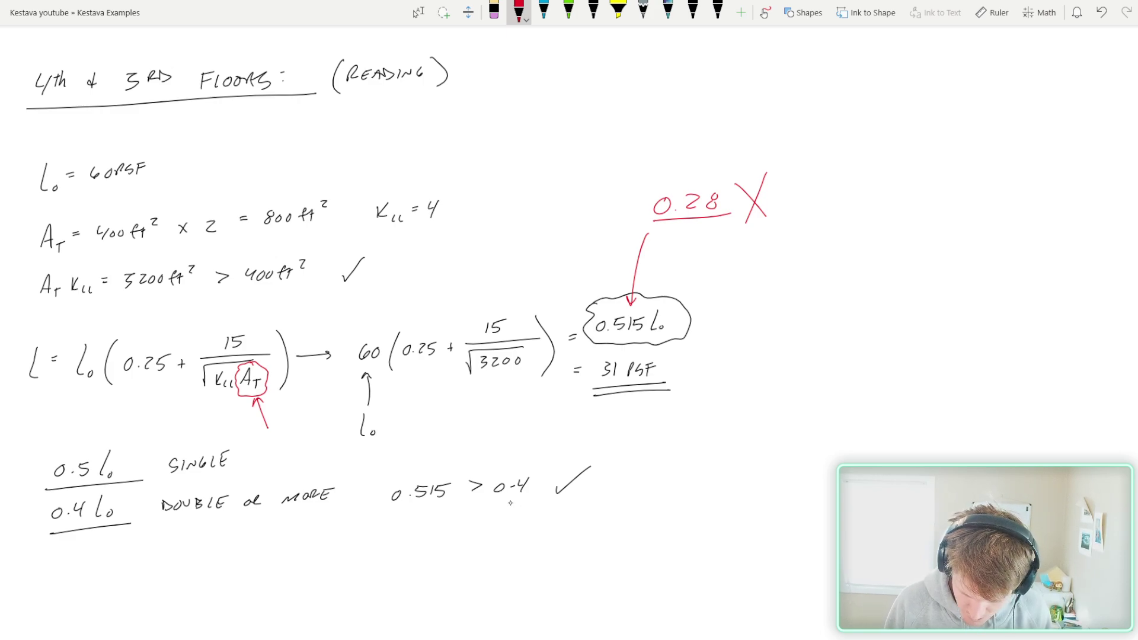
{"action": "left_click_drag", "start_coordinate": [510, 503], "coordinate": [537, 501]}
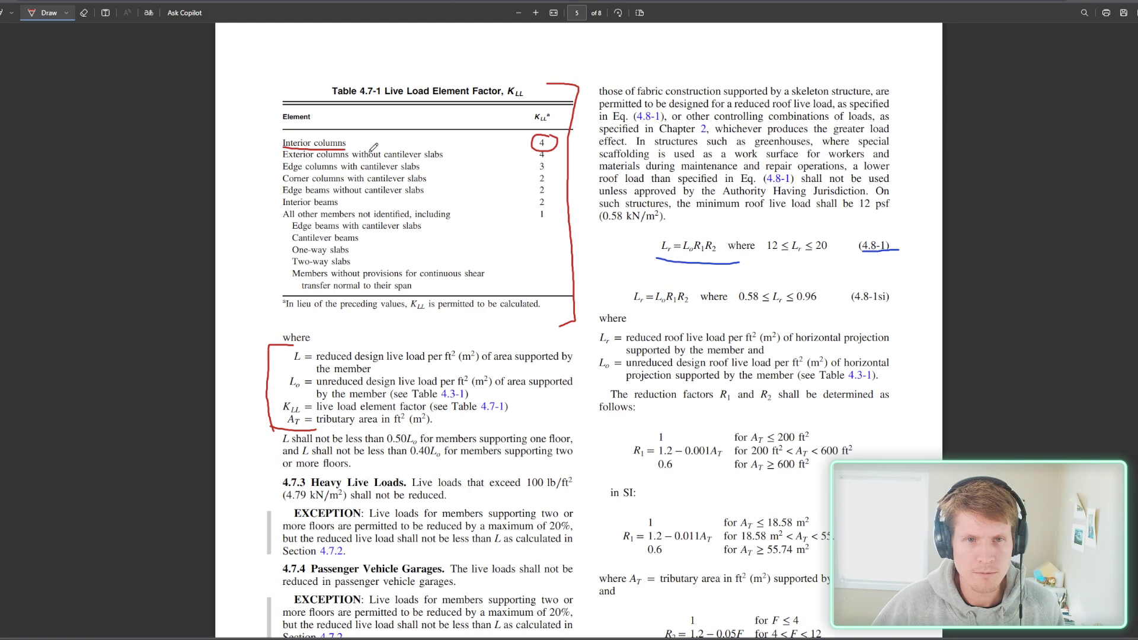
- Scroll to Section 4.7.3 Heavy Live Loads and mark its heading in red
{"action": "scroll", "coordinate": [411, 172], "scroll_direction": "down", "scroll_amount": 1}
{"action": "scroll", "coordinate": [411, 172], "scroll_direction": "down", "scroll_amount": 4}
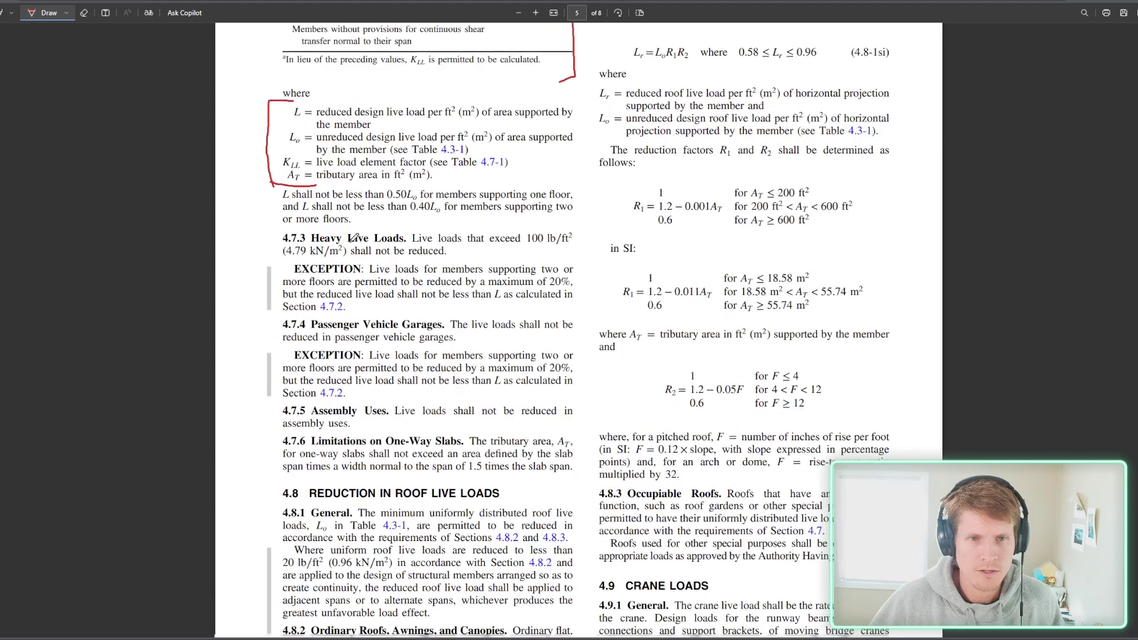
{"action": "mouse_move", "coordinate": [566, 175]}
{"action": "left_mouse_down"}
{"action": "mouse_move", "coordinate": [576, 175]}
{"action": "mouse_move", "coordinate": [579, 229]}
{"action": "mouse_move", "coordinate": [580, 441]}
{"action": "left_mouse_up"}
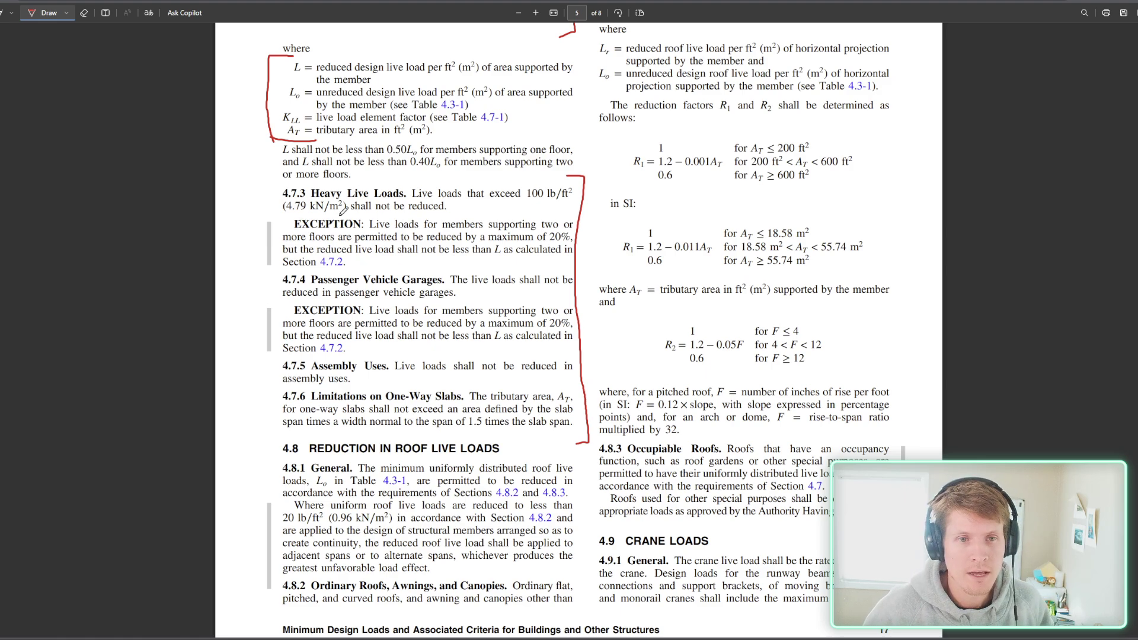
{"action": "mouse_move", "coordinate": [259, 193]}
{"action": "left_mouse_down"}
{"action": "mouse_move", "coordinate": [284, 195]}
{"action": "mouse_move", "coordinate": [271, 203]}
{"action": "left_mouse_up"}
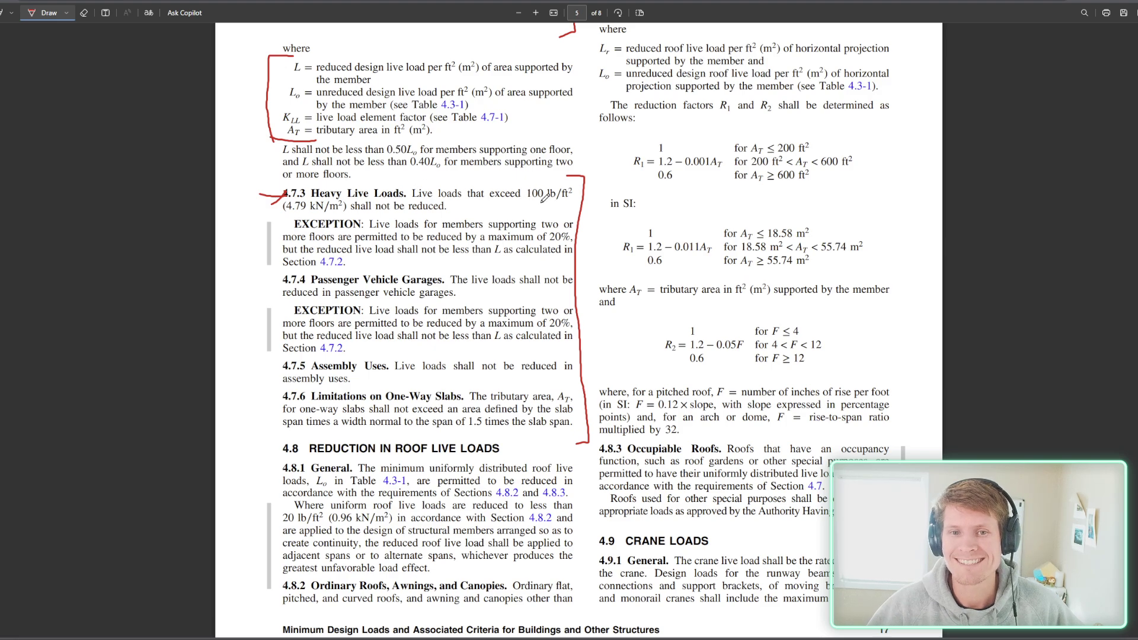
- Underline '100 lb/ft²' and 'shall not be reduced', bracket the EXCEPTION, underline '20%'
{"action": "left_click_drag", "start_coordinate": [529, 199], "coordinate": [574, 200]}
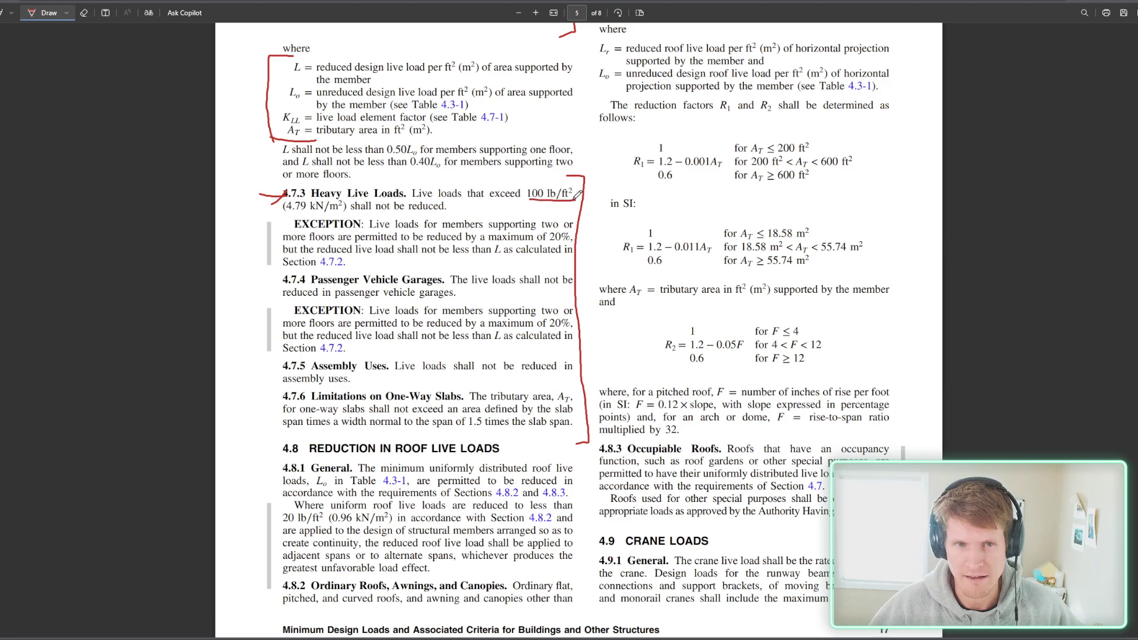
{"action": "left_click_drag", "start_coordinate": [353, 211], "coordinate": [446, 210]}
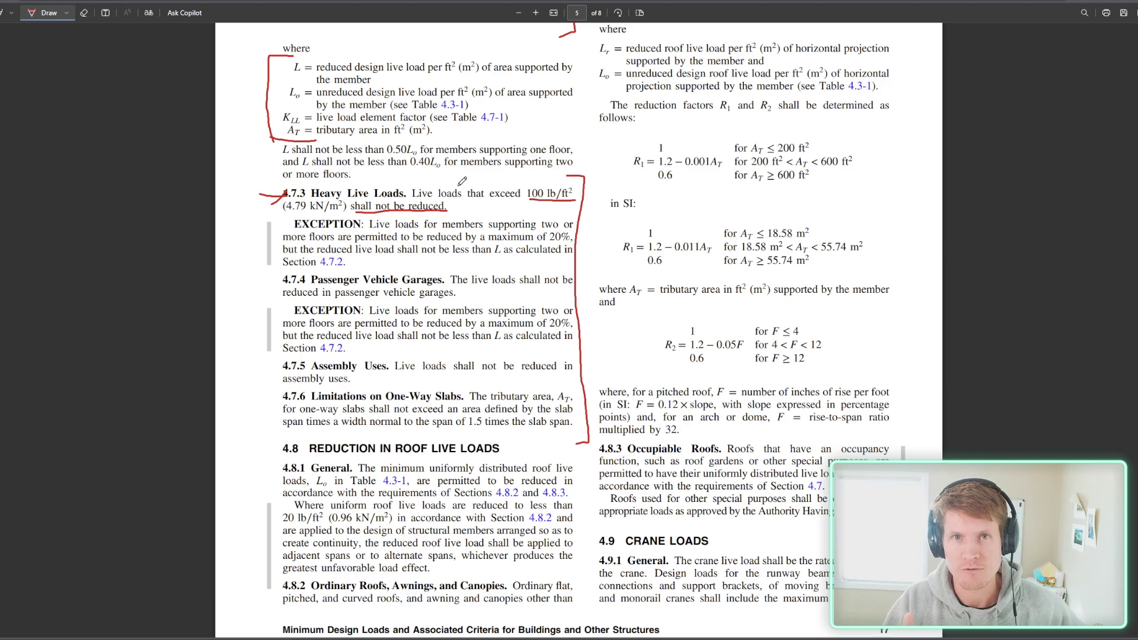
{"action": "left_click_drag", "start_coordinate": [296, 219], "coordinate": [278, 213]}
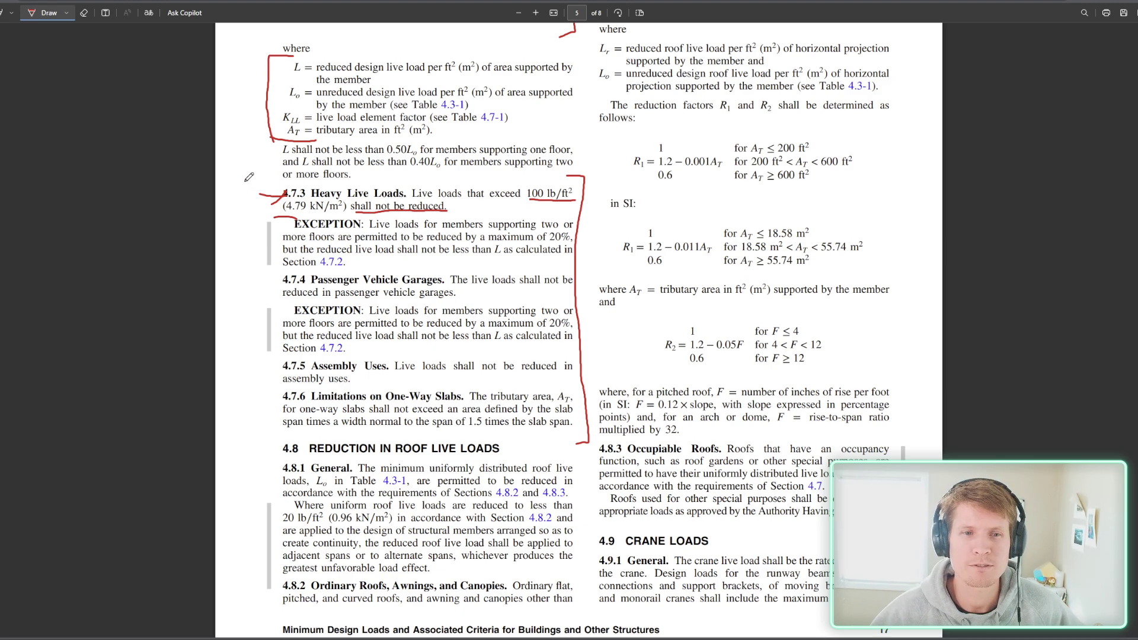
{"action": "mouse_move", "coordinate": [273, 217]}
{"action": "left_mouse_down"}
{"action": "mouse_move", "coordinate": [271, 268]}
{"action": "mouse_move", "coordinate": [297, 274]}
{"action": "left_mouse_up"}
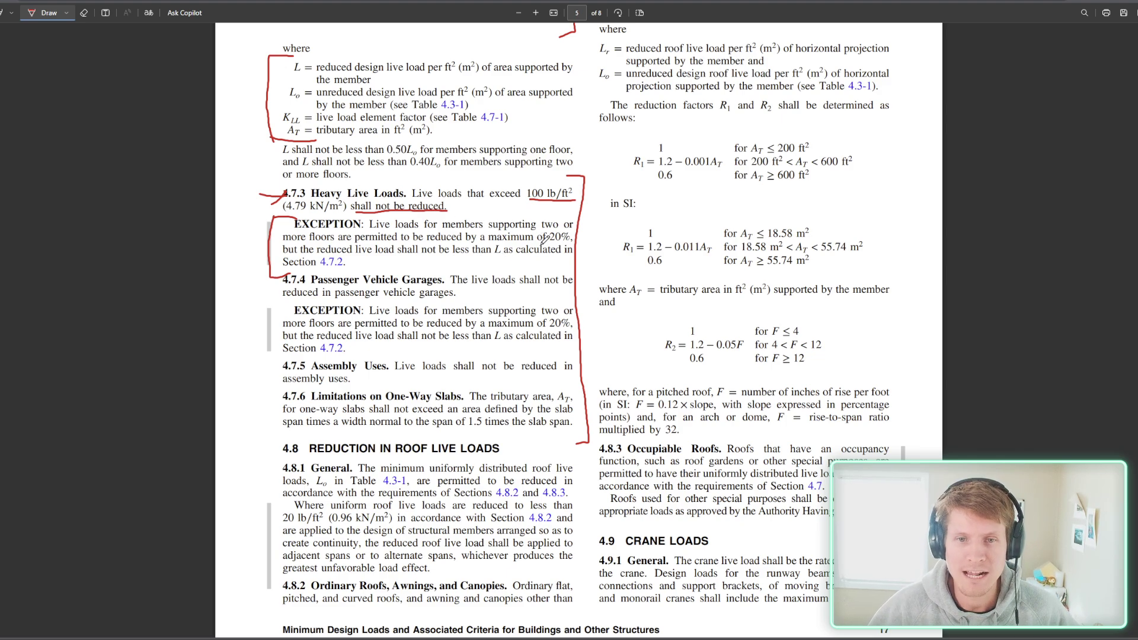
{"action": "left_click_drag", "start_coordinate": [550, 241], "coordinate": [577, 237]}
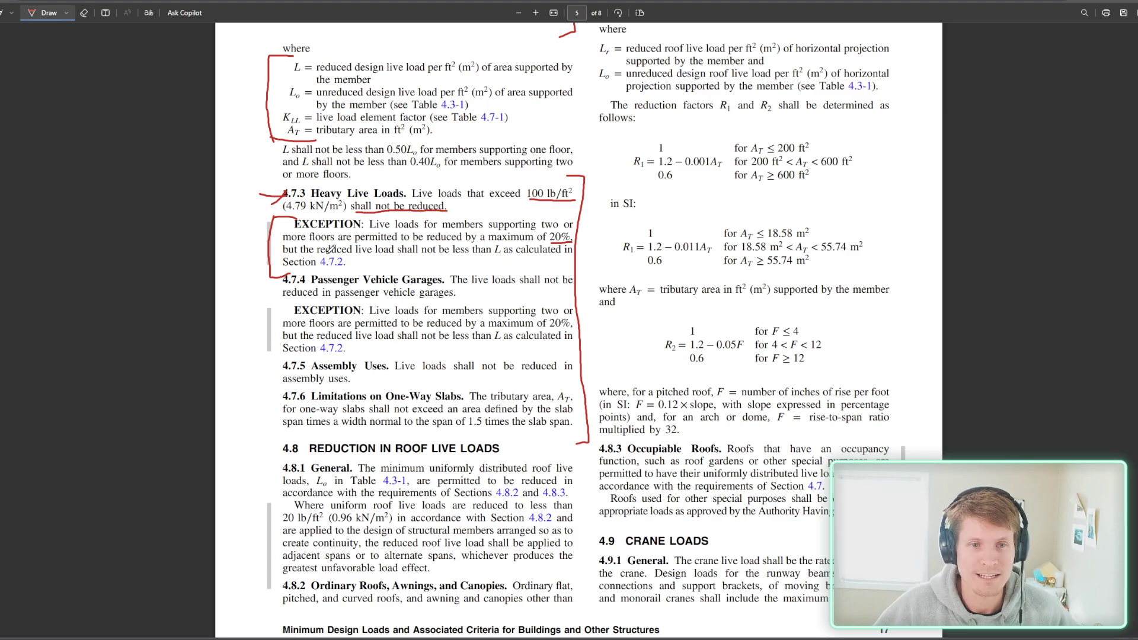
- Circle Eq. 4.7-1 on page 4 in red with an arrow, then return to page 5
{"action": "scroll", "coordinate": [547, 344], "scroll_direction": "up", "scroll_amount": 1}
{"action": "scroll", "coordinate": [548, 354], "scroll_direction": "up", "scroll_amount": 9}
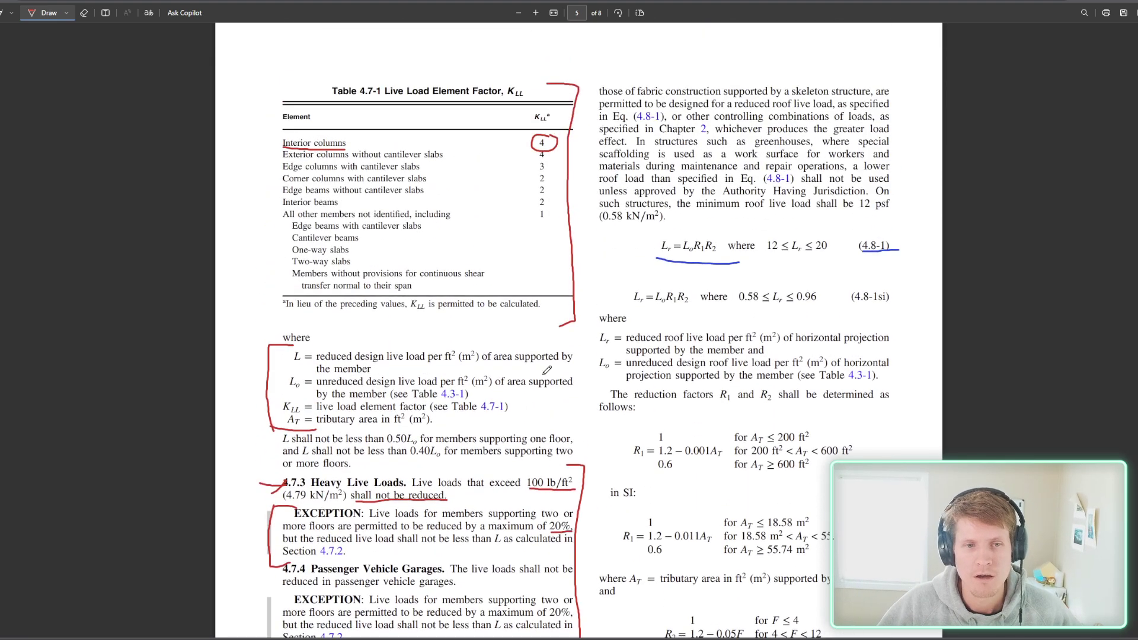
{"action": "mouse_move", "coordinate": [790, 277]}
{"action": "left_mouse_down"}
{"action": "mouse_move", "coordinate": [669, 280]}
{"action": "mouse_move", "coordinate": [659, 305]}
{"action": "mouse_move", "coordinate": [690, 335]}
{"action": "mouse_move", "coordinate": [796, 332]}
{"action": "mouse_move", "coordinate": [799, 271]}
{"action": "left_mouse_up"}
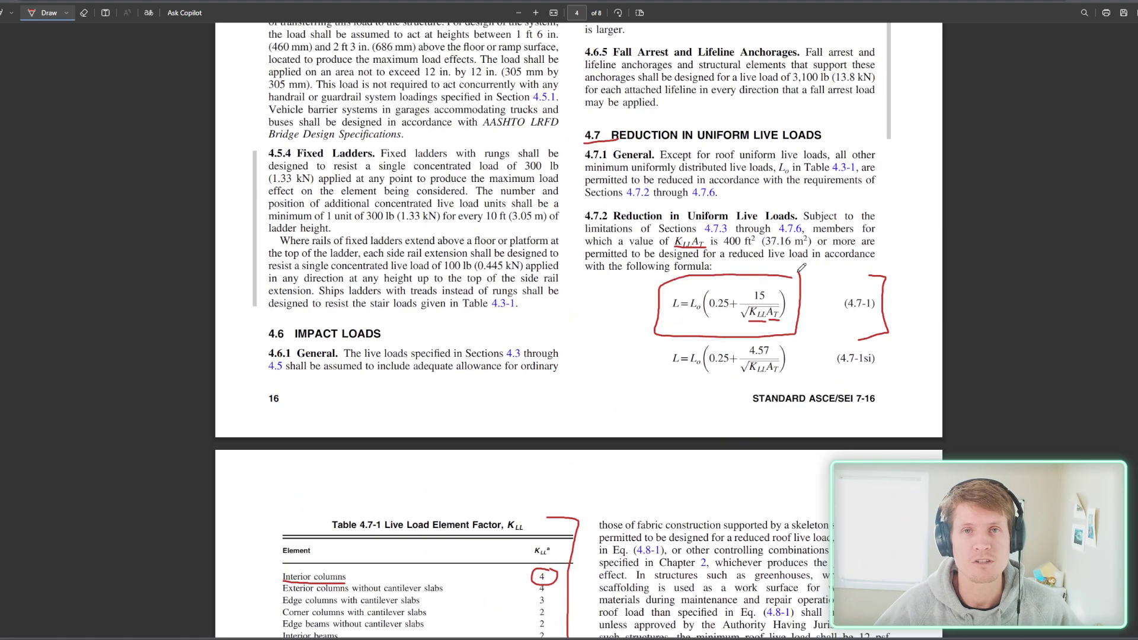
{"action": "left_click_drag", "start_coordinate": [833, 270], "coordinate": [803, 294]}
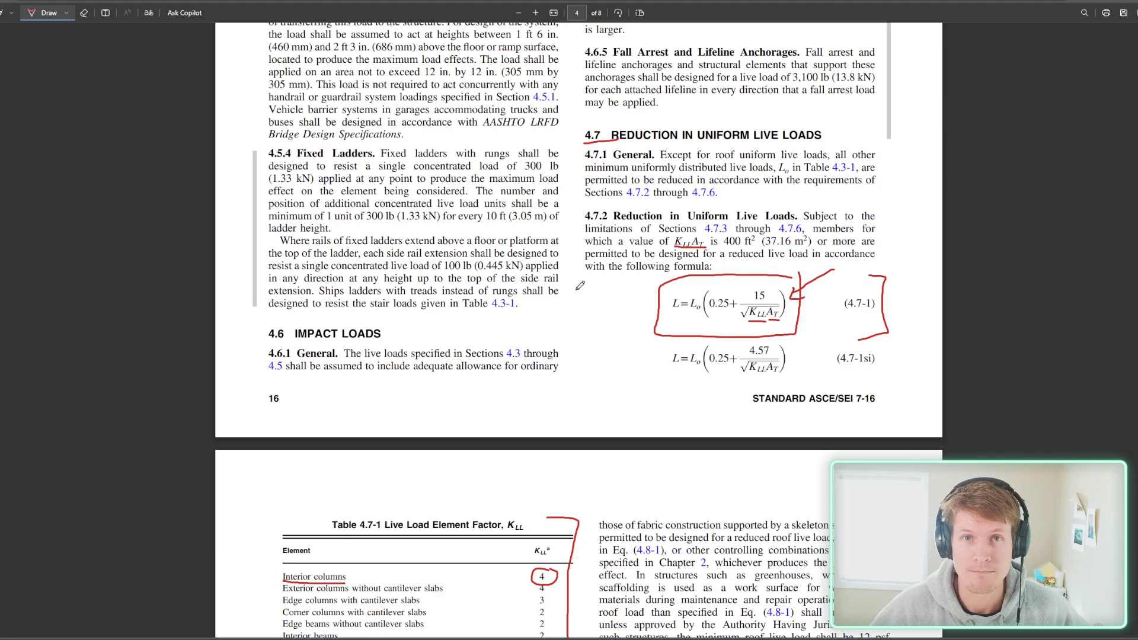
{"action": "scroll", "coordinate": [580, 285], "scroll_direction": "down", "scroll_amount": 10}
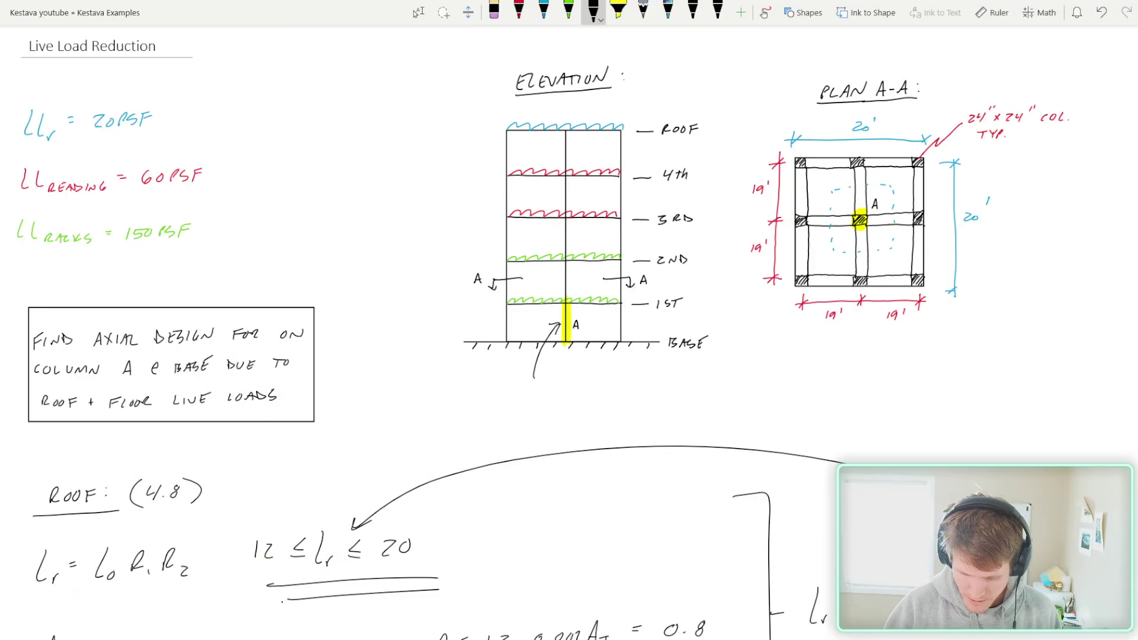
- Draw arrows and floor numbers 1–4 beside the elevation, circling floor 2
{"action": "left_click_drag", "start_coordinate": [453, 303], "coordinate": [480, 303]}
{"action": "left_click_drag", "start_coordinate": [453, 261], "coordinate": [477, 262]}
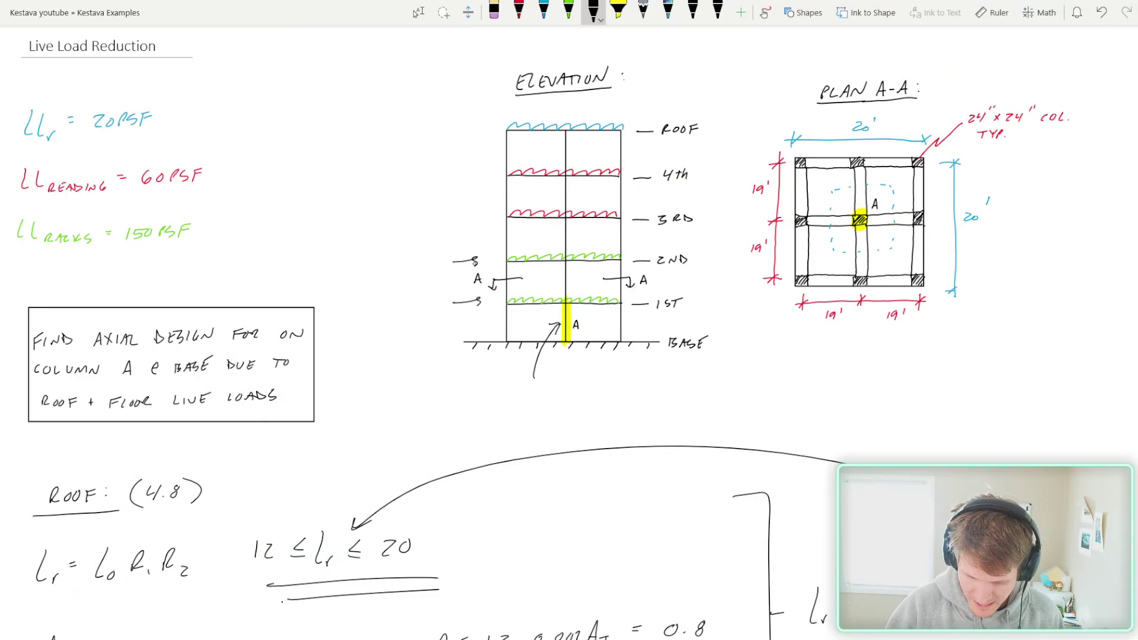
{"action": "left_click_drag", "start_coordinate": [453, 217], "coordinate": [476, 215]}
{"action": "left_click_drag", "start_coordinate": [453, 176], "coordinate": [479, 178]}
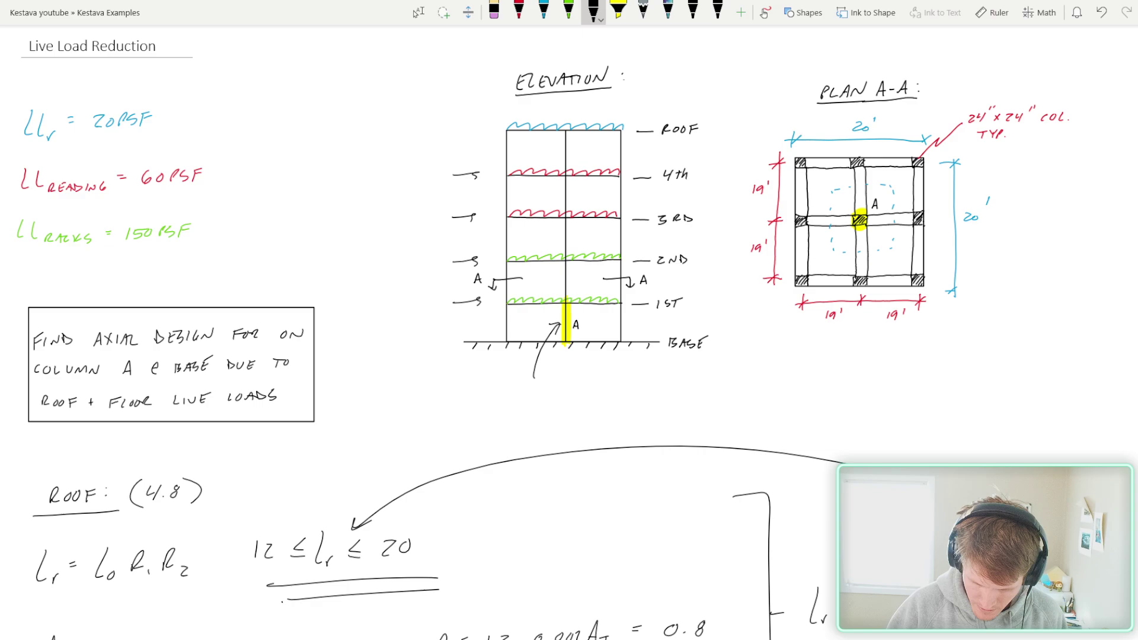
{"action": "left_click_drag", "start_coordinate": [423, 261], "coordinate": [430, 269]}
{"action": "left_click_drag", "start_coordinate": [425, 214], "coordinate": [425, 224]}
{"action": "left_click_drag", "start_coordinate": [423, 167], "coordinate": [430, 185]}
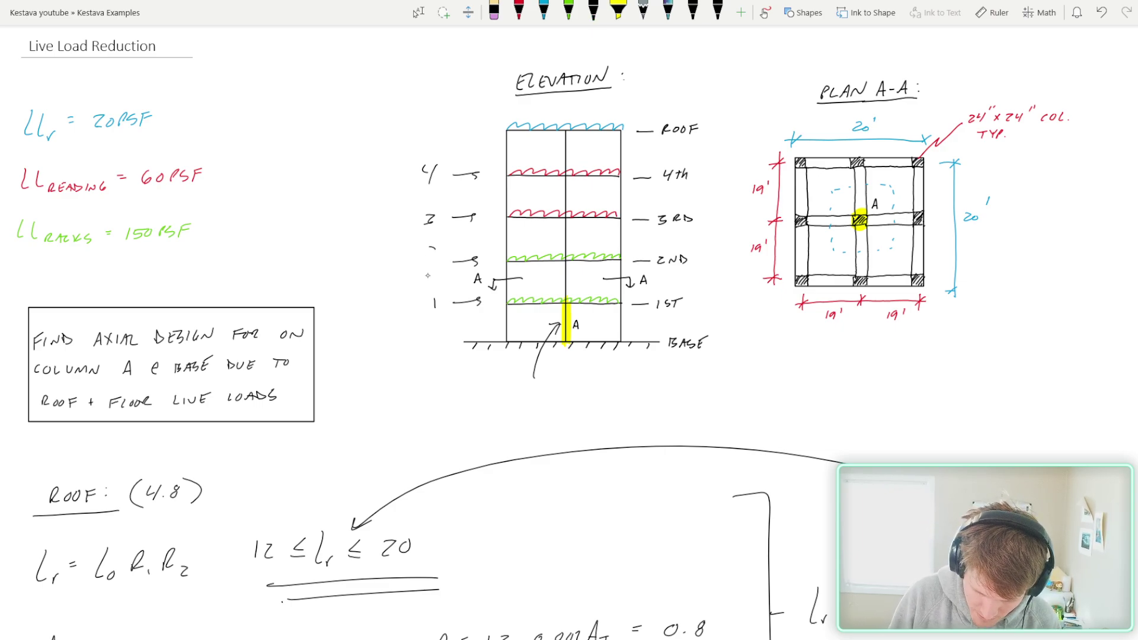
{"action": "mouse_move", "coordinate": [429, 255]}
{"action": "left_mouse_down"}
{"action": "mouse_move", "coordinate": [422, 268]}
{"action": "mouse_move", "coordinate": [448, 261]}
{"action": "mouse_move", "coordinate": [450, 291]}
{"action": "left_mouse_up"}
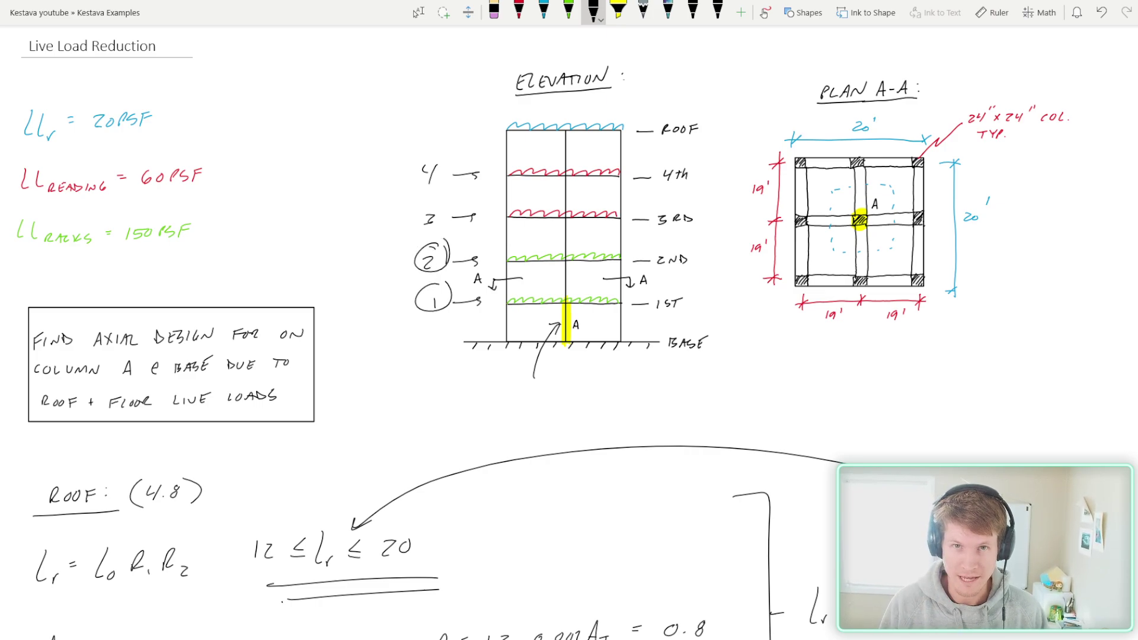
- Trace the 2ND floor line in red and write 0.8 Lo under Lo = 150 PSF
{"action": "left_click", "coordinate": [519, 10]}
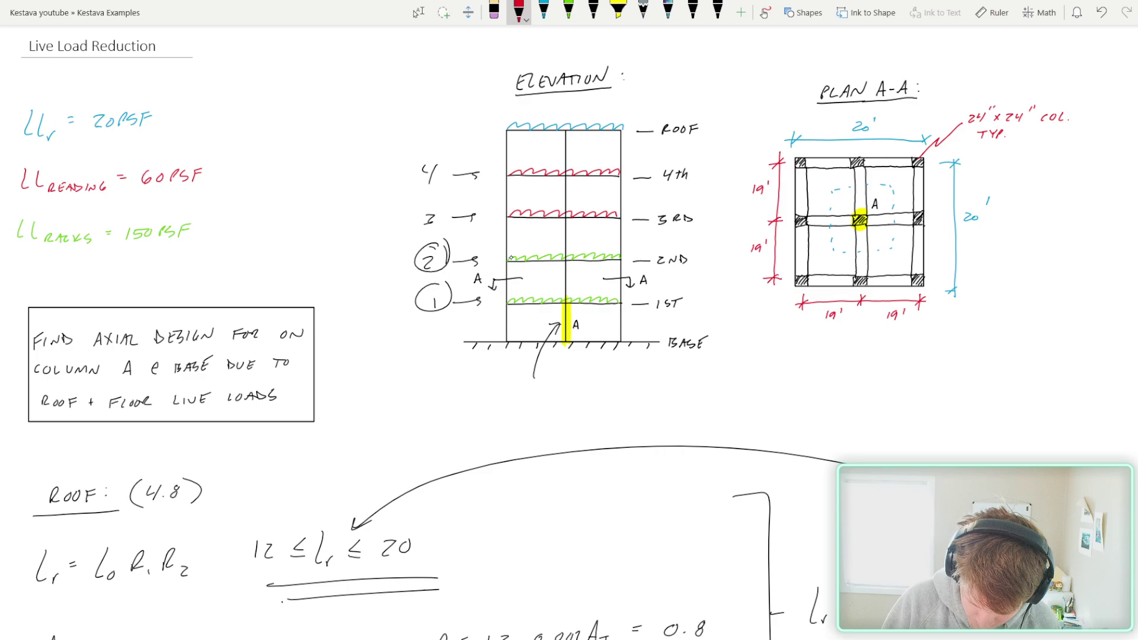
{"action": "left_click_drag", "start_coordinate": [506, 259], "coordinate": [621, 257]}
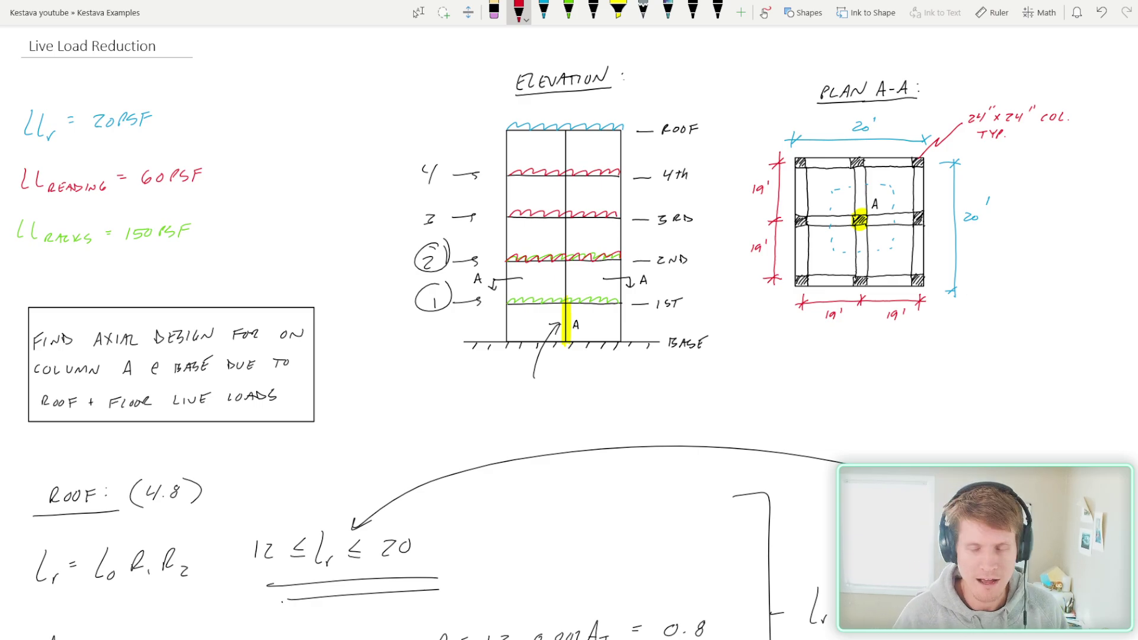
{"action": "left_click_drag", "start_coordinate": [54, 223], "coordinate": [102, 234]}
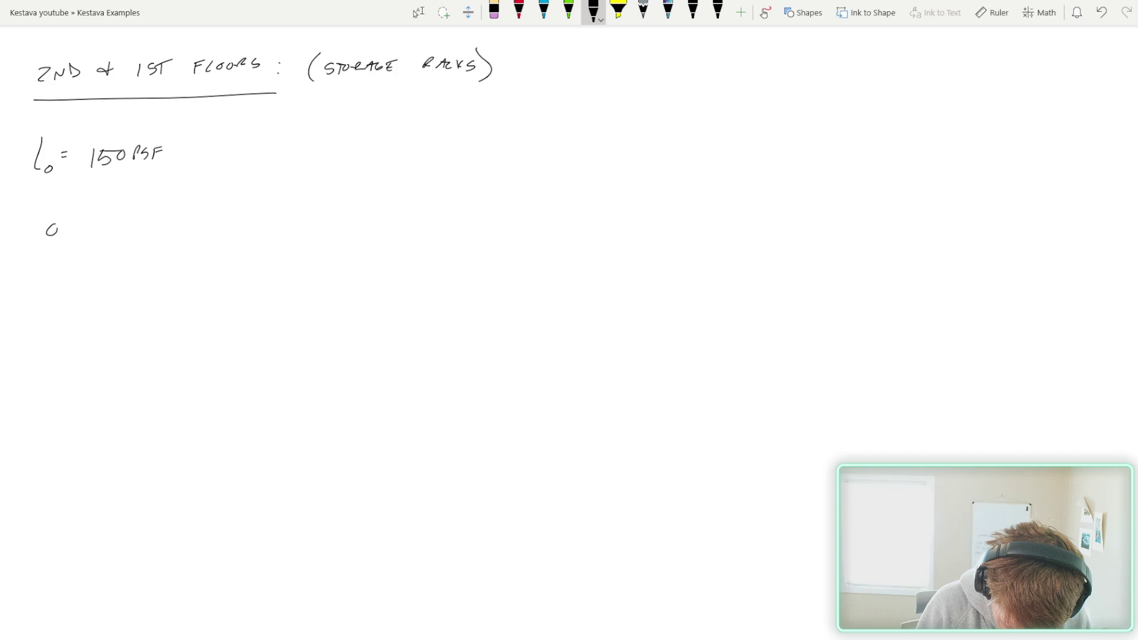
{"action": "left_click", "coordinate": [65, 231]}
{"action": "left_click_drag", "start_coordinate": [111, 231], "coordinate": [110, 231]}
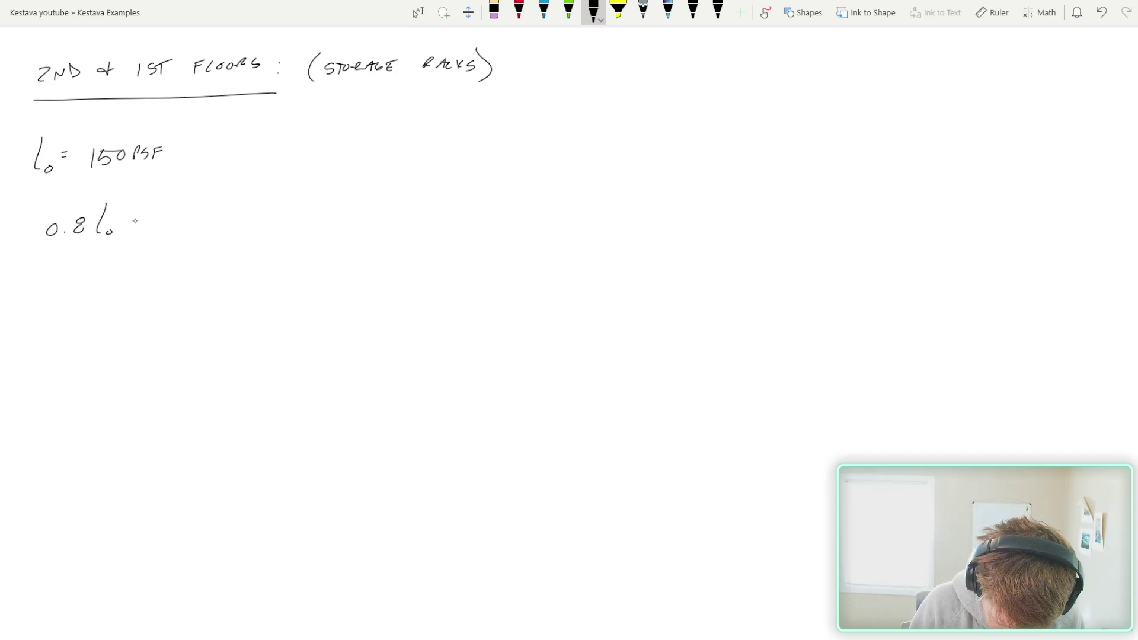
- Write '→ 120PSF' after 0.8 Lo and double-underline it
{"action": "left_click_drag", "start_coordinate": [125, 221], "coordinate": [164, 217]}
{"action": "mouse_move", "coordinate": [155, 213]}
{"action": "left_mouse_down"}
{"action": "mouse_move", "coordinate": [156, 223]}
{"action": "mouse_move", "coordinate": [212, 220]}
{"action": "left_mouse_up"}
{"action": "left_click_drag", "start_coordinate": [219, 211], "coordinate": [230, 215]}
{"action": "left_click_drag", "start_coordinate": [240, 205], "coordinate": [238, 218]}
{"action": "mouse_move", "coordinate": [250, 206]}
{"action": "left_mouse_down"}
{"action": "mouse_move", "coordinate": [248, 217]}
{"action": "mouse_move", "coordinate": [260, 202]}
{"action": "left_mouse_up"}
{"action": "left_click_drag", "start_coordinate": [249, 211], "coordinate": [256, 209]}
{"action": "left_click_drag", "start_coordinate": [190, 232], "coordinate": [257, 222]}
{"action": "left_click_drag", "start_coordinate": [199, 235], "coordinate": [247, 227]}
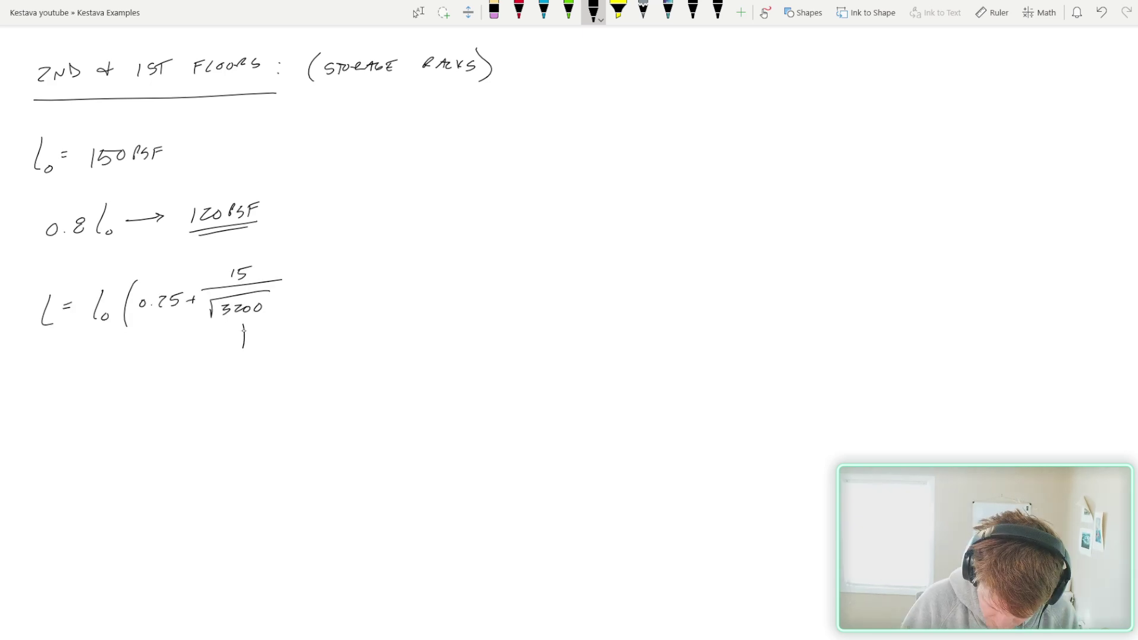
- Complete the formula L = Lo(0.25 + 15/√3200) = 0.515 Lo
{"action": "left_click_drag", "start_coordinate": [238, 330], "coordinate": [249, 330]}
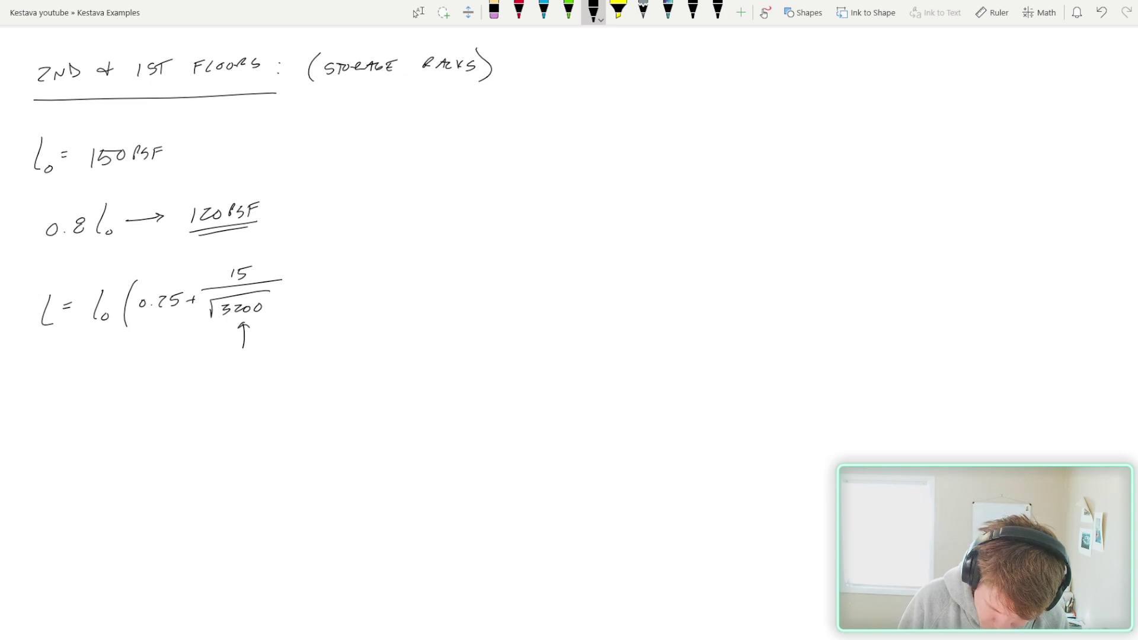
{"action": "mouse_move", "coordinate": [287, 259]}
{"action": "left_mouse_down"}
{"action": "mouse_move", "coordinate": [298, 311]}
{"action": "mouse_move", "coordinate": [330, 279]}
{"action": "mouse_move", "coordinate": [373, 283]}
{"action": "left_mouse_up"}
{"action": "left_click", "coordinate": [368, 282]}
{"action": "left_click_drag", "start_coordinate": [376, 271], "coordinate": [391, 283]}
{"action": "mouse_move", "coordinate": [397, 274]}
{"action": "left_mouse_down"}
{"action": "mouse_move", "coordinate": [395, 285]}
{"action": "mouse_move", "coordinate": [410, 267]}
{"action": "mouse_move", "coordinate": [418, 286]}
{"action": "left_mouse_up"}
{"action": "left_click_drag", "start_coordinate": [425, 282], "coordinate": [425, 282]}
- Write the governing 0.8 Lo limit, star it, and link it to 120PSF
{"action": "mouse_move", "coordinate": [374, 316]}
{"action": "left_mouse_down"}
{"action": "mouse_move", "coordinate": [366, 327]}
{"action": "mouse_move", "coordinate": [374, 318]}
{"action": "left_mouse_up"}
{"action": "left_click", "coordinate": [384, 325]}
{"action": "left_click_drag", "start_coordinate": [398, 315], "coordinate": [396, 329]}
{"action": "left_click_drag", "start_coordinate": [410, 306], "coordinate": [406, 330]}
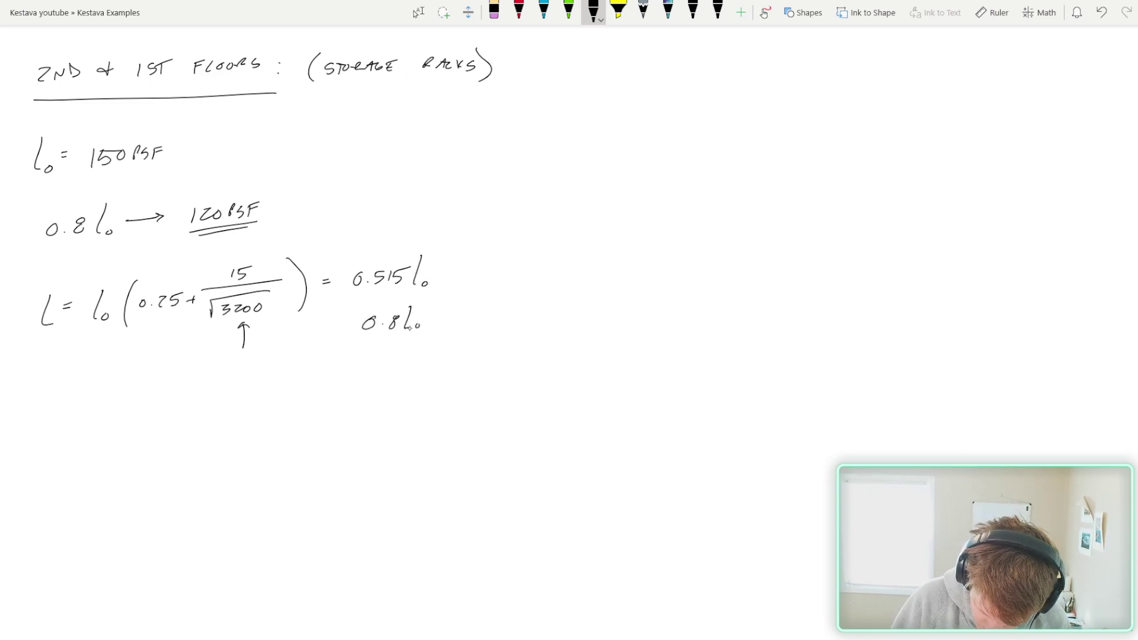
{"action": "left_click_drag", "start_coordinate": [456, 328], "coordinate": [458, 327]}
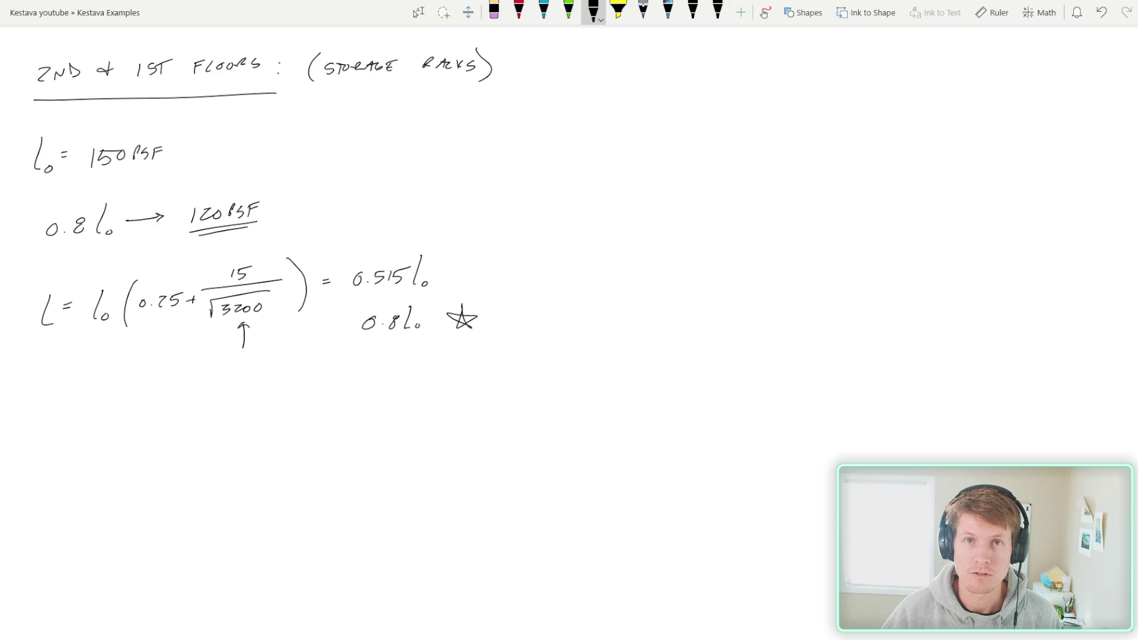
{"action": "mouse_move", "coordinate": [486, 294]}
{"action": "left_mouse_down"}
{"action": "mouse_move", "coordinate": [278, 217]}
{"action": "mouse_move", "coordinate": [290, 221]}
{"action": "left_mouse_up"}
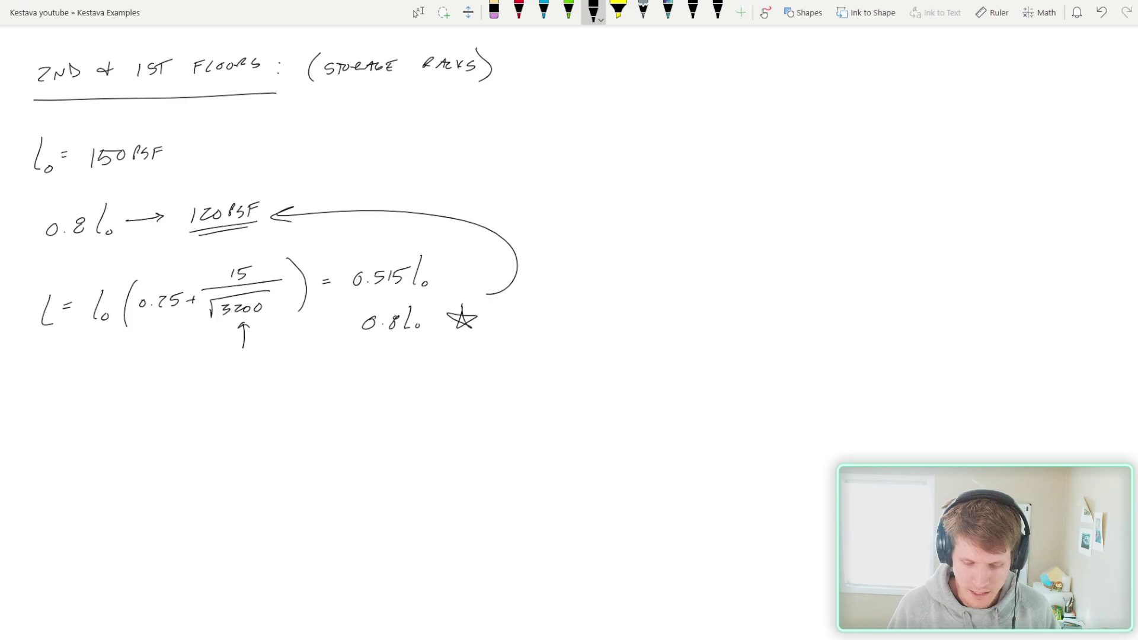
{"action": "scroll", "coordinate": [278, 237], "scroll_direction": "down", "scroll_amount": 5}
{"action": "scroll", "coordinate": [279, 178], "scroll_direction": "up", "scroll_amount": 1}
{"action": "left_click", "coordinate": [418, 12]}
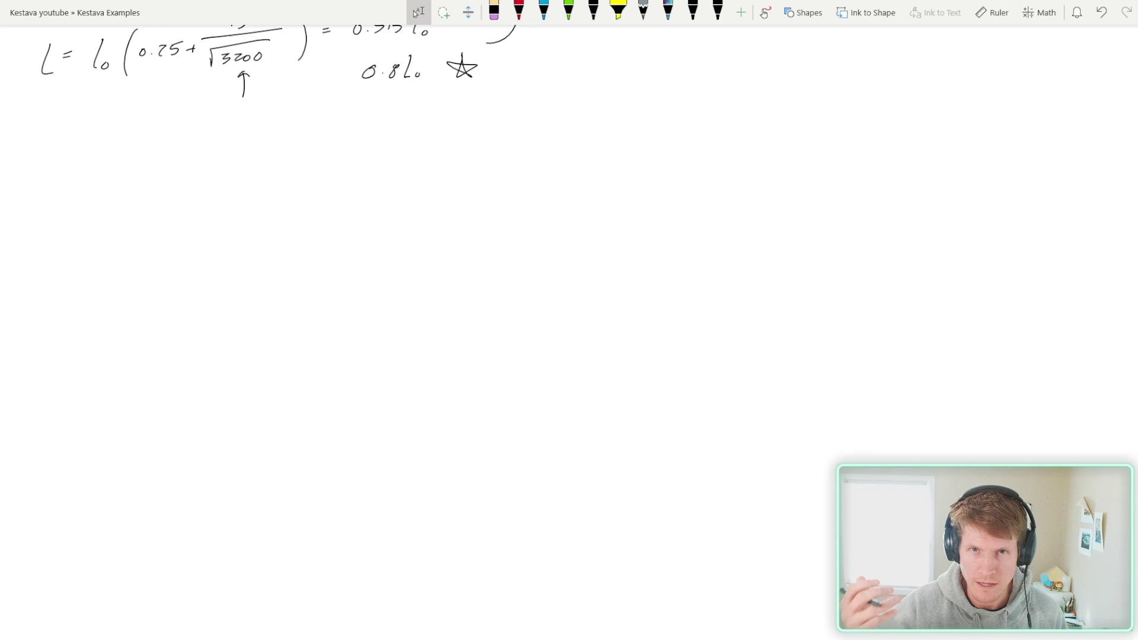
- In black ink, write P A-R = (16PSF)(400 ft²) for the roof load
{"action": "left_click", "coordinate": [593, 10]}
{"action": "left_click_drag", "start_coordinate": [52, 228], "coordinate": [71, 229]}
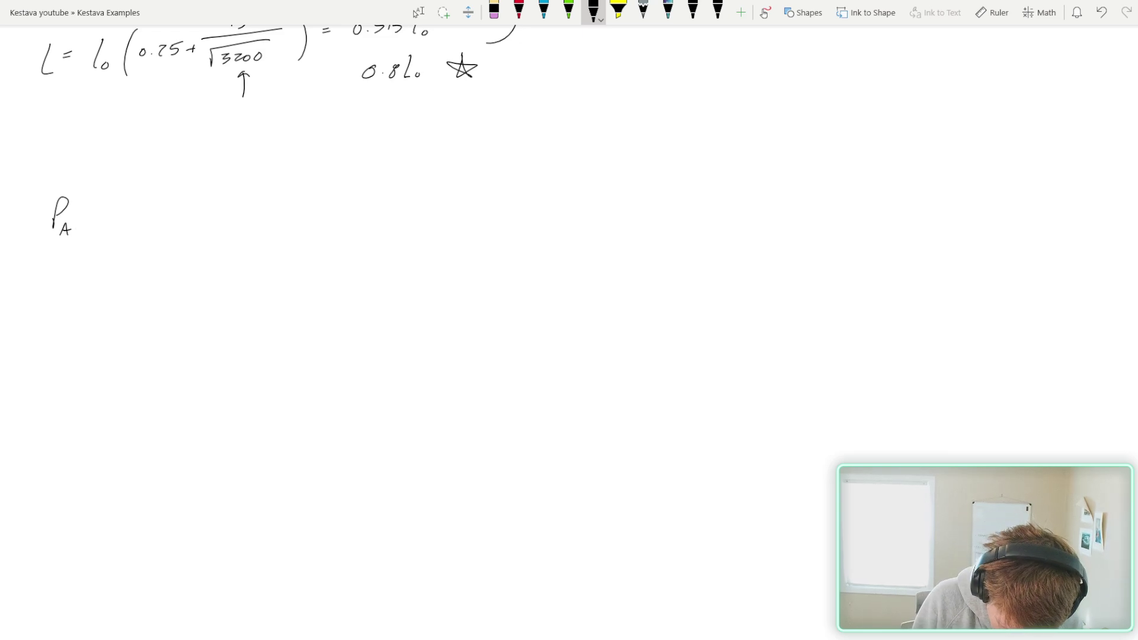
{"action": "mouse_move", "coordinate": [74, 229]}
{"action": "left_mouse_down"}
{"action": "mouse_move", "coordinate": [94, 232]}
{"action": "mouse_move", "coordinate": [126, 210]}
{"action": "left_mouse_up"}
{"action": "left_click_drag", "start_coordinate": [119, 215], "coordinate": [145, 226]}
{"action": "mouse_move", "coordinate": [160, 209]}
{"action": "left_mouse_down"}
{"action": "mouse_move", "coordinate": [159, 220]}
{"action": "mouse_move", "coordinate": [179, 220]}
{"action": "left_mouse_up"}
{"action": "left_click_drag", "start_coordinate": [184, 208], "coordinate": [200, 220]}
{"action": "left_click_drag", "start_coordinate": [211, 190], "coordinate": [214, 223]}
{"action": "left_click_drag", "start_coordinate": [235, 200], "coordinate": [229, 224]}
{"action": "left_click_drag", "start_coordinate": [243, 202], "coordinate": [253, 206]}
{"action": "mouse_move", "coordinate": [262, 205]}
{"action": "left_mouse_down"}
{"action": "mouse_move", "coordinate": [295, 205]}
{"action": "mouse_move", "coordinate": [303, 217]}
{"action": "mouse_move", "coordinate": [338, 196]}
{"action": "left_mouse_up"}
- Finish the roof result as 6.4 KIPS and start P A-4/3 = (31PSF)
{"action": "mouse_move", "coordinate": [363, 184]}
{"action": "left_mouse_down"}
{"action": "mouse_move", "coordinate": [358, 196]}
{"action": "mouse_move", "coordinate": [409, 196]}
{"action": "left_mouse_up"}
{"action": "left_click", "coordinate": [373, 198]}
{"action": "left_click_drag", "start_coordinate": [417, 186], "coordinate": [420, 194]}
{"action": "left_click_drag", "start_coordinate": [425, 196], "coordinate": [433, 195]}
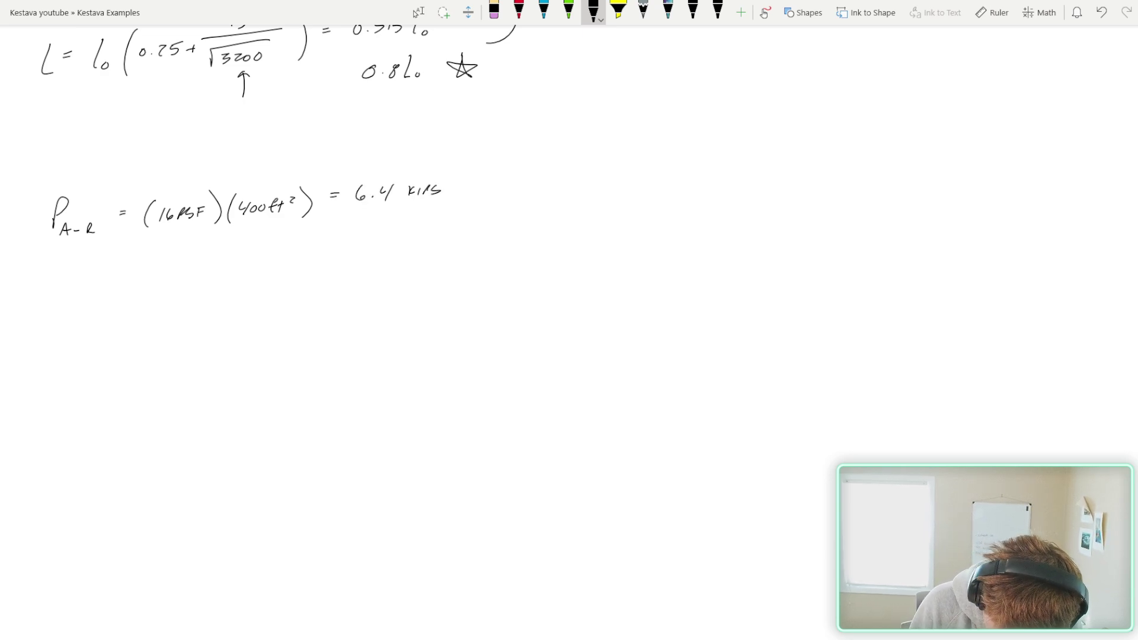
{"action": "mouse_move", "coordinate": [176, 289]}
{"action": "left_mouse_down"}
{"action": "mouse_move", "coordinate": [191, 279]}
{"action": "mouse_move", "coordinate": [207, 292]}
{"action": "left_mouse_up"}
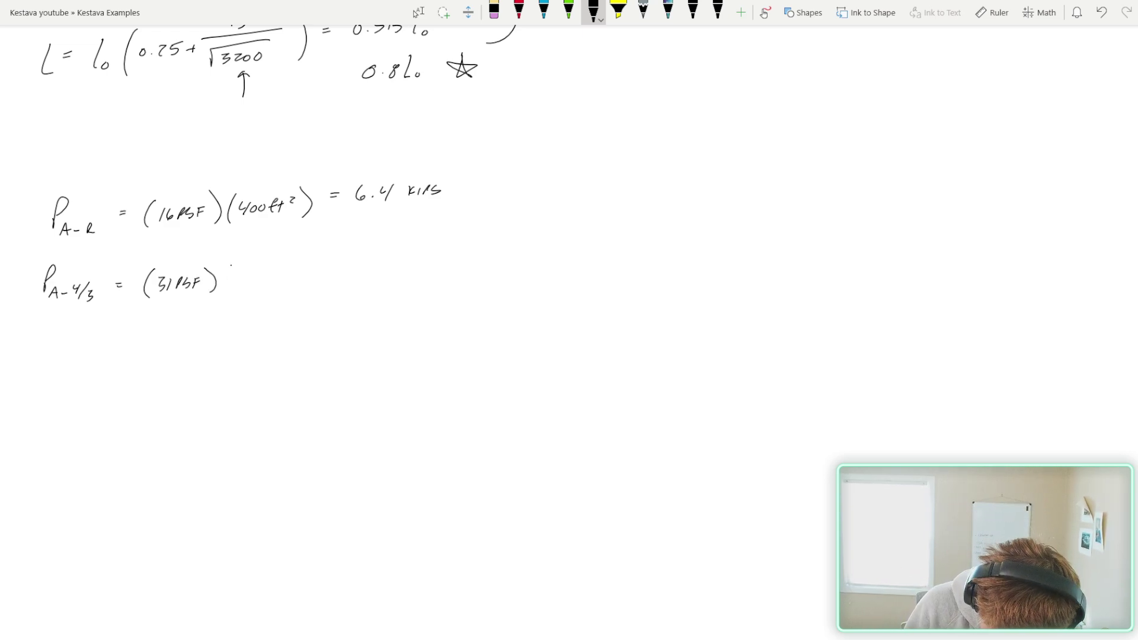
- Finish the 4th/3rd floor line as (31 PSF)(800 ft²) = 24.8 kips
{"action": "left_click_drag", "start_coordinate": [228, 267], "coordinate": [224, 291]}
{"action": "left_click_drag", "start_coordinate": [245, 270], "coordinate": [252, 272]}
{"action": "left_click_drag", "start_coordinate": [262, 272], "coordinate": [274, 281]}
{"action": "left_click_drag", "start_coordinate": [270, 274], "coordinate": [281, 283]}
{"action": "left_click_drag", "start_coordinate": [278, 274], "coordinate": [296, 273]}
{"action": "left_click_drag", "start_coordinate": [300, 257], "coordinate": [306, 289]}
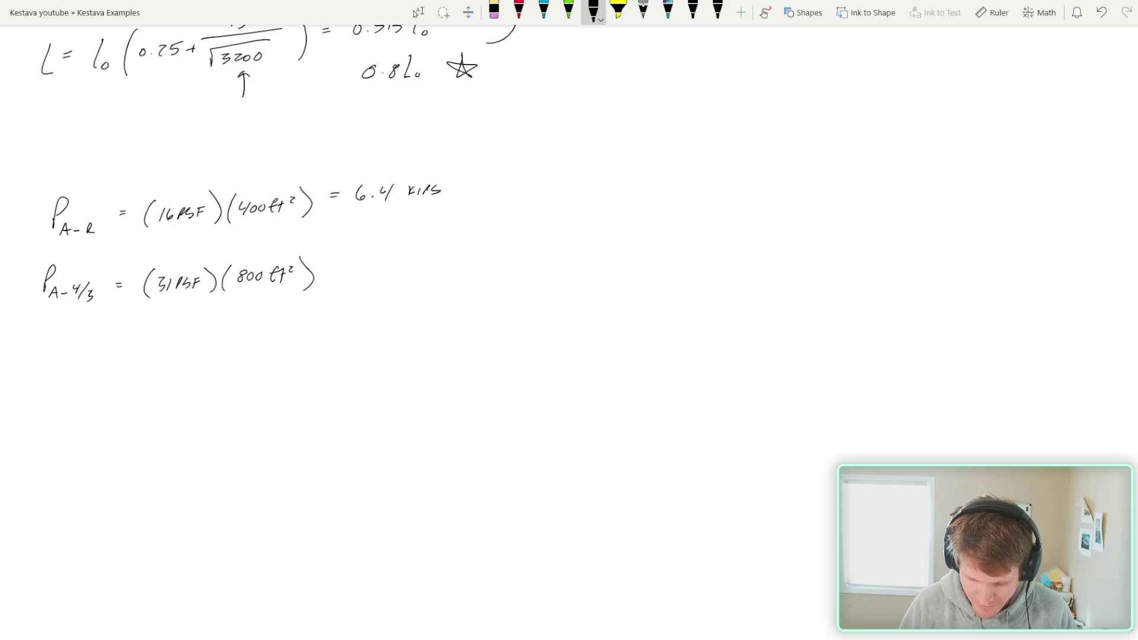
{"action": "left_click_drag", "start_coordinate": [328, 265], "coordinate": [339, 265]}
{"action": "left_click_drag", "start_coordinate": [328, 269], "coordinate": [339, 268]}
{"action": "left_click_drag", "start_coordinate": [354, 261], "coordinate": [414, 269]}
{"action": "left_click_drag", "start_coordinate": [422, 259], "coordinate": [430, 268]}
{"action": "left_click_drag", "start_coordinate": [437, 261], "coordinate": [442, 267]}
- Start the P A-2/1 storage-rack line with the 120 PSF load
{"action": "left_click_drag", "start_coordinate": [43, 330], "coordinate": [44, 350]}
{"action": "left_click_drag", "start_coordinate": [45, 329], "coordinate": [57, 337]}
{"action": "mouse_move", "coordinate": [148, 325]}
{"action": "left_mouse_down"}
{"action": "mouse_move", "coordinate": [140, 350]}
{"action": "mouse_move", "coordinate": [153, 346]}
{"action": "left_mouse_up"}
{"action": "left_click_drag", "start_coordinate": [156, 336], "coordinate": [185, 340]}
{"action": "mouse_move", "coordinate": [196, 333]}
{"action": "left_mouse_down"}
{"action": "mouse_move", "coordinate": [186, 343]}
{"action": "mouse_move", "coordinate": [202, 332]}
{"action": "left_mouse_up"}
- Multiply by (800 ft²) and write the 96 kips storage-rack result
{"action": "left_click_drag", "start_coordinate": [209, 321], "coordinate": [214, 346]}
{"action": "mouse_move", "coordinate": [234, 320]}
{"action": "left_mouse_down"}
{"action": "mouse_move", "coordinate": [224, 343]}
{"action": "mouse_move", "coordinate": [248, 335]}
{"action": "left_mouse_up"}
{"action": "left_click_drag", "start_coordinate": [256, 323], "coordinate": [279, 331]}
{"action": "mouse_move", "coordinate": [277, 323]}
{"action": "left_mouse_down"}
{"action": "mouse_move", "coordinate": [293, 320]}
{"action": "mouse_move", "coordinate": [290, 329]}
{"action": "left_mouse_up"}
{"action": "mouse_move", "coordinate": [300, 316]}
{"action": "left_mouse_down"}
{"action": "mouse_move", "coordinate": [321, 338]}
{"action": "mouse_move", "coordinate": [342, 320]}
{"action": "mouse_move", "coordinate": [364, 323]}
{"action": "left_mouse_up"}
{"action": "mouse_move", "coordinate": [382, 308]}
{"action": "left_mouse_down"}
{"action": "mouse_move", "coordinate": [379, 321]}
{"action": "mouse_move", "coordinate": [398, 316]}
{"action": "left_mouse_up"}
{"action": "left_click_drag", "start_coordinate": [399, 316], "coordinate": [412, 320]}
{"action": "left_click_drag", "start_coordinate": [417, 319], "coordinate": [422, 312]}
{"action": "left_click_drag", "start_coordinate": [430, 307], "coordinate": [424, 320]}
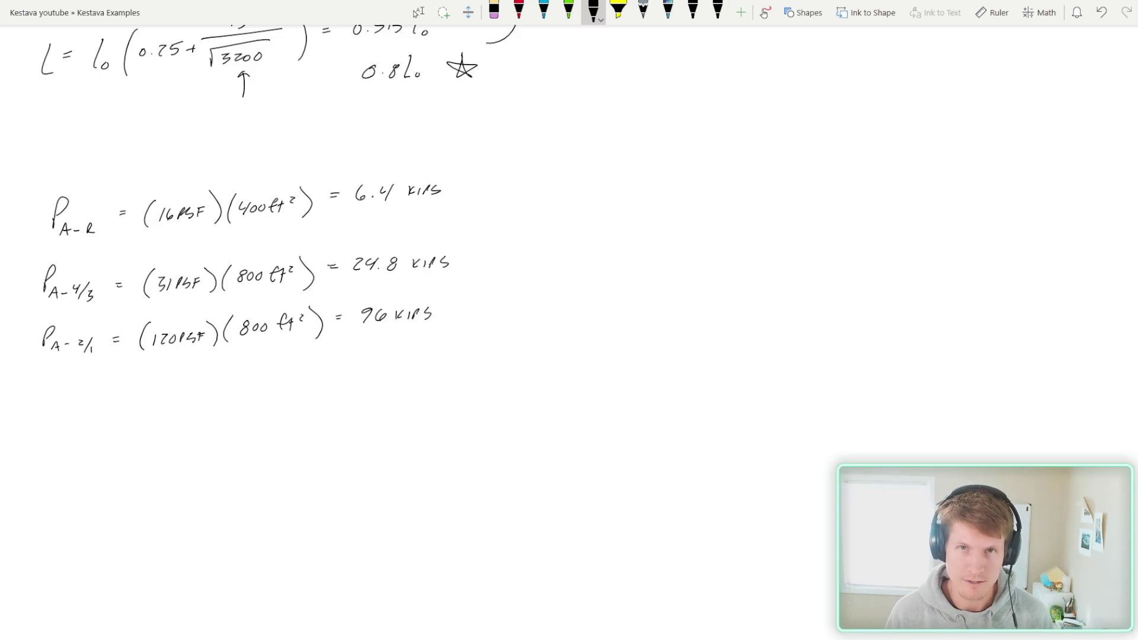
- Bracket the three loads and write ΣP_A = 127.2 kips, double-underlined
{"action": "left_click_drag", "start_coordinate": [467, 173], "coordinate": [465, 344]}
{"action": "mouse_move", "coordinate": [484, 249]}
{"action": "left_mouse_down"}
{"action": "mouse_move", "coordinate": [533, 239]}
{"action": "mouse_move", "coordinate": [527, 259]}
{"action": "mouse_move", "coordinate": [544, 243]}
{"action": "mouse_move", "coordinate": [558, 263]}
{"action": "mouse_move", "coordinate": [580, 237]}
{"action": "mouse_move", "coordinate": [662, 242]}
{"action": "left_mouse_up"}
{"action": "left_click", "coordinate": [630, 241]}
{"action": "left_click_drag", "start_coordinate": [670, 231], "coordinate": [670, 242]}
{"action": "left_click_drag", "start_coordinate": [675, 234], "coordinate": [675, 240]}
{"action": "left_click_drag", "start_coordinate": [681, 241], "coordinate": [686, 235]}
{"action": "left_click_drag", "start_coordinate": [698, 231], "coordinate": [691, 240]}
{"action": "left_click_drag", "start_coordinate": [597, 260], "coordinate": [702, 258]}
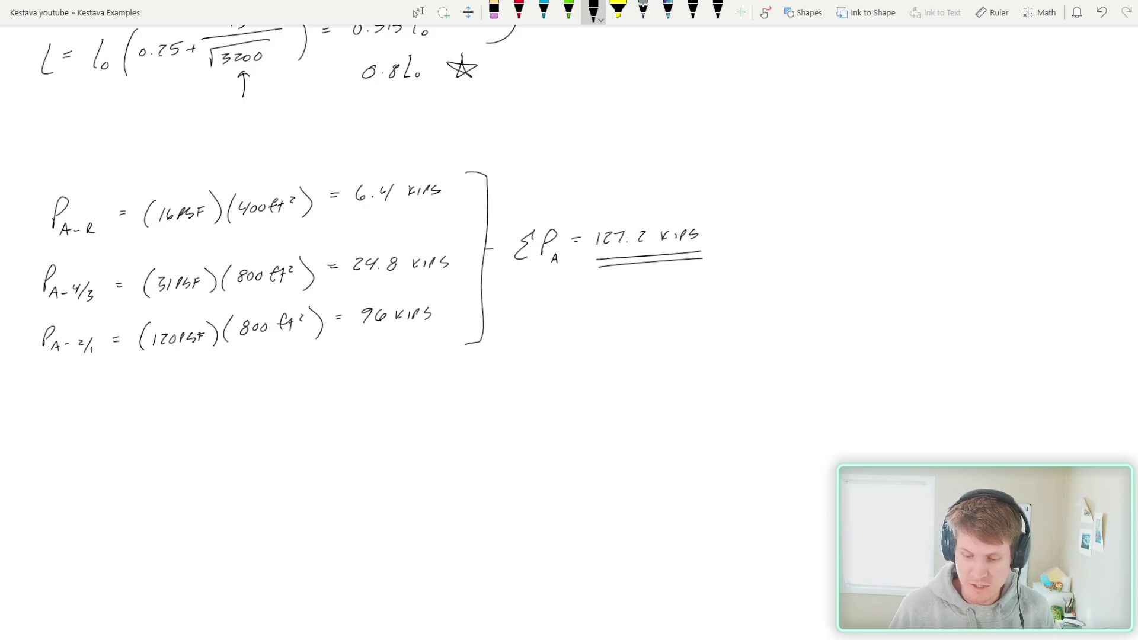
- Draw a downward arrow pointing at the ΣP_A = 127.2 kips total
{"action": "left_click_drag", "start_coordinate": [642, 144], "coordinate": [645, 214]}
{"action": "left_click_drag", "start_coordinate": [637, 206], "coordinate": [654, 205]}
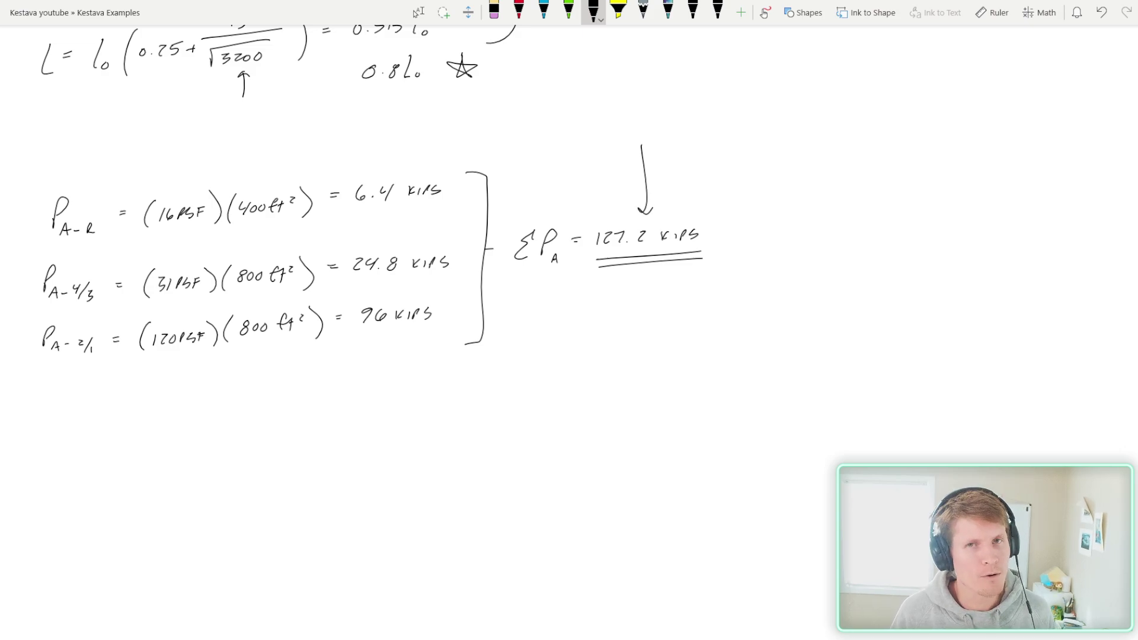